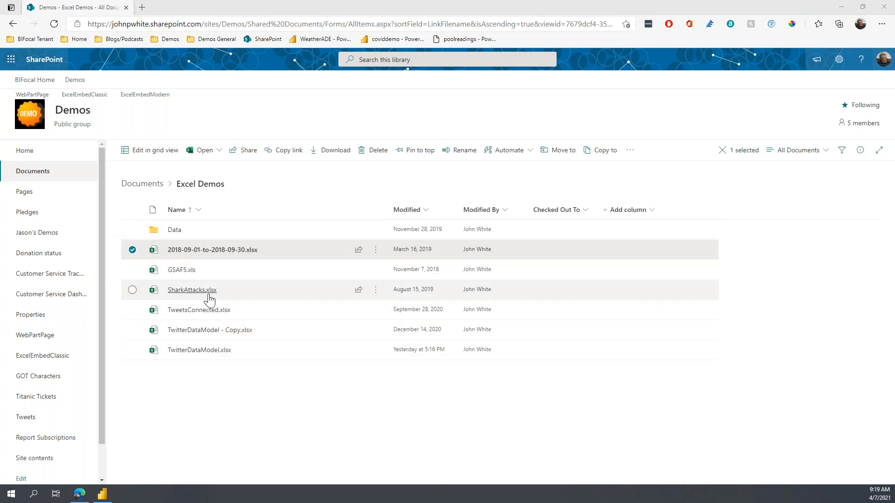
Clear the file selection in the Excel Demos folder and open the Power BI service in a new browser tab.
mouse_move(197, 260)
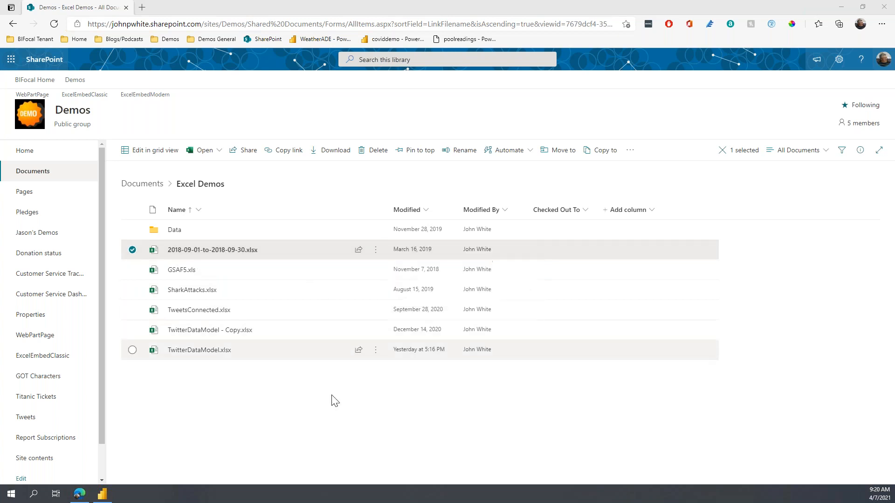
left_click(351, 442)
mouse_move(275, 248)
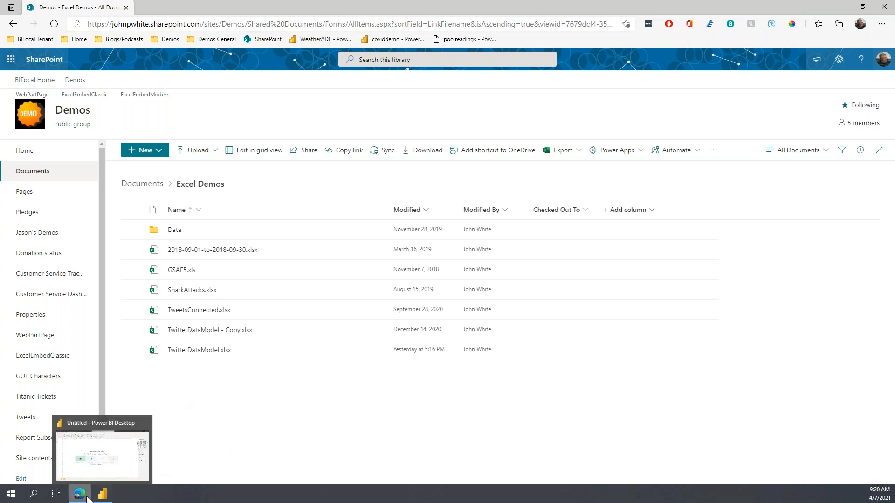
mouse_move(87, 498)
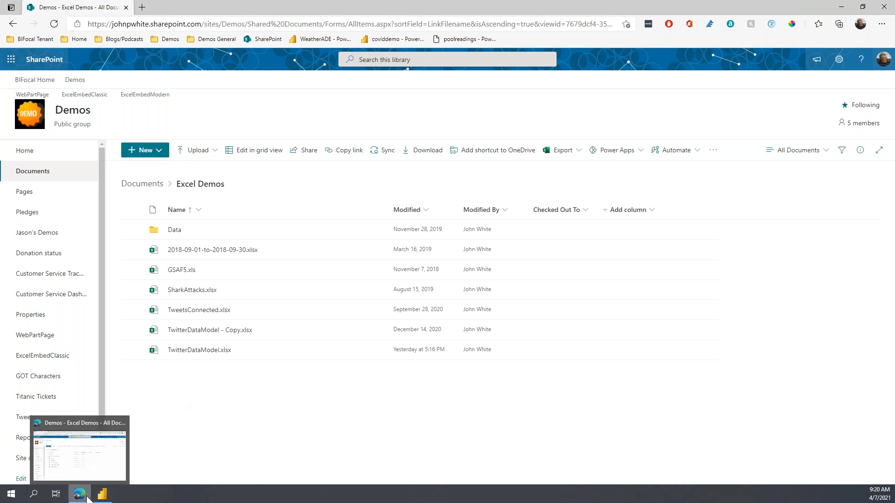
left_click(142, 7)
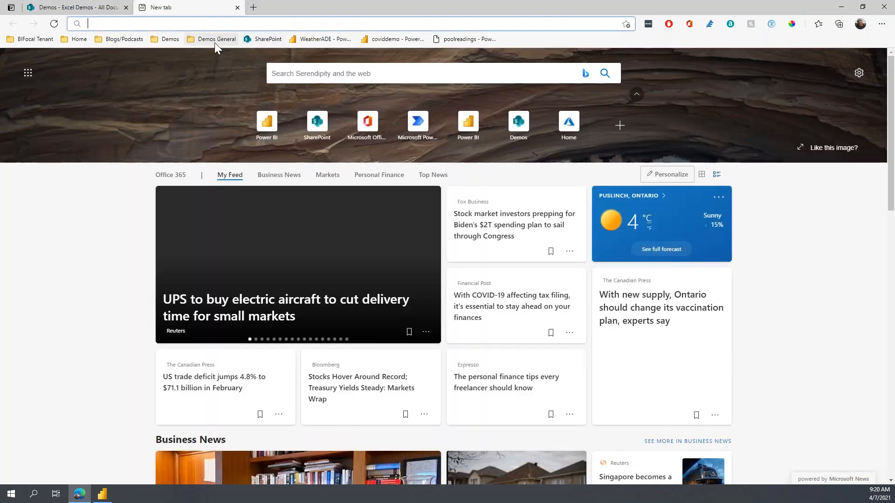
left_click(211, 42)
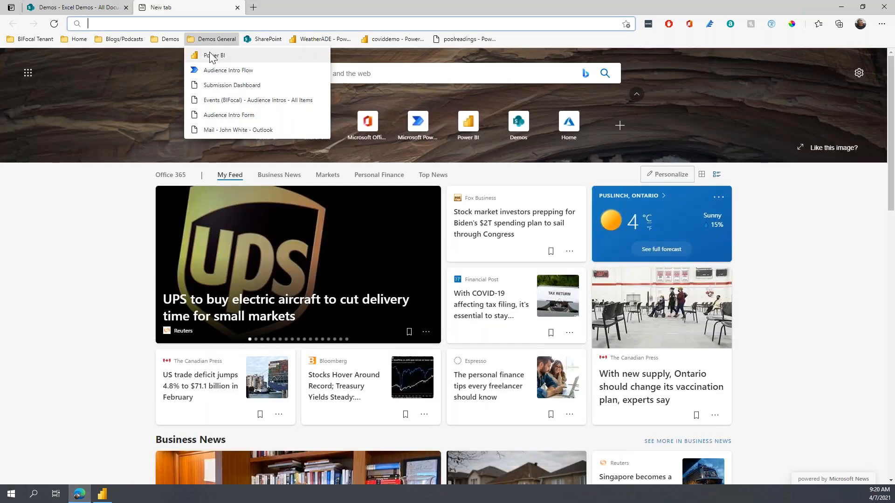
left_click(210, 56)
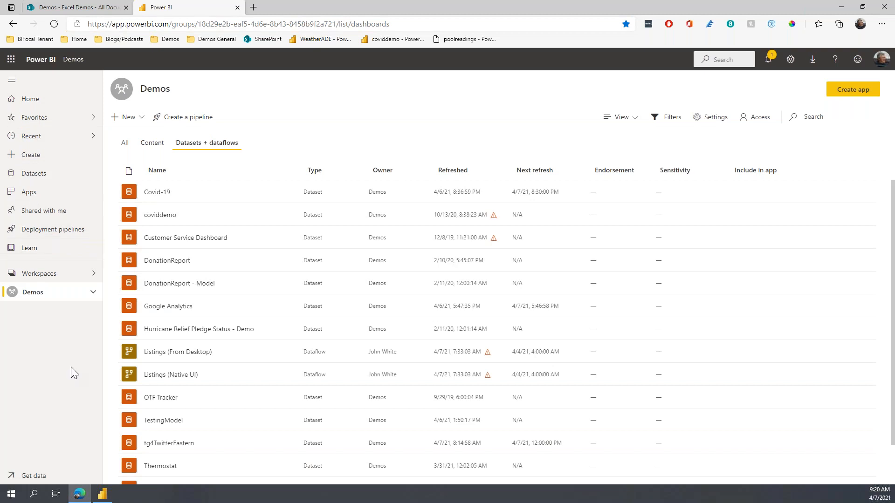
Start getting data from files in SharePoint team sites and open the Excel Demos folder in the Demos site's Shared Documents.
left_click(37, 477)
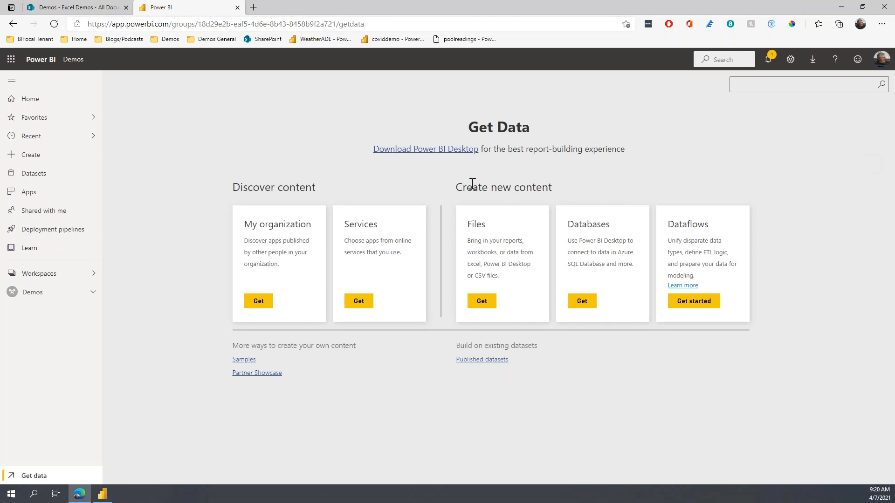
left_click(481, 302)
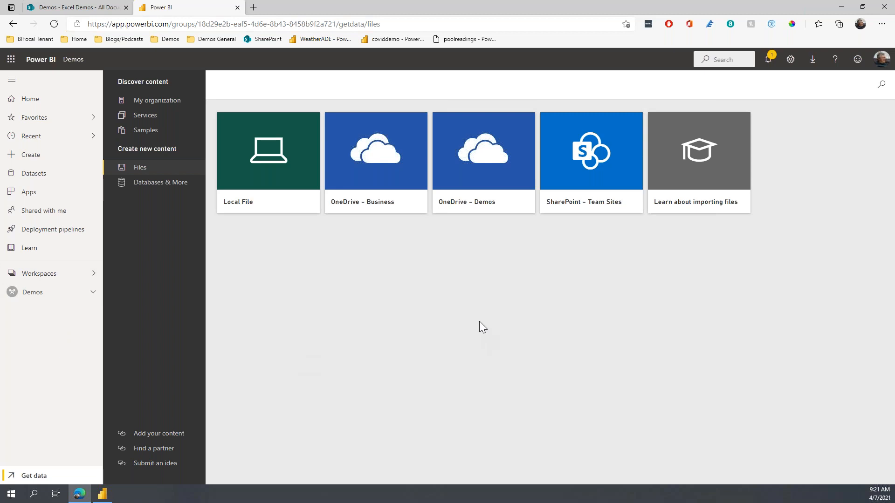
left_click(483, 163)
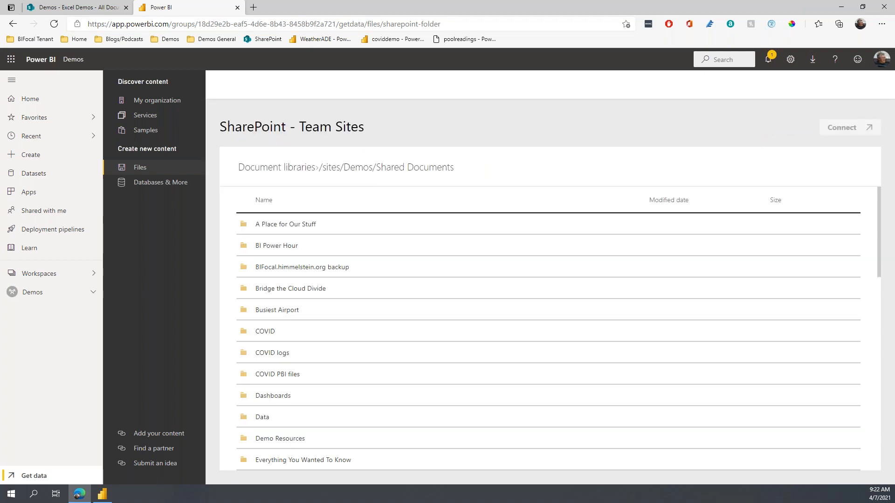
scroll(381, 356, "down", 2)
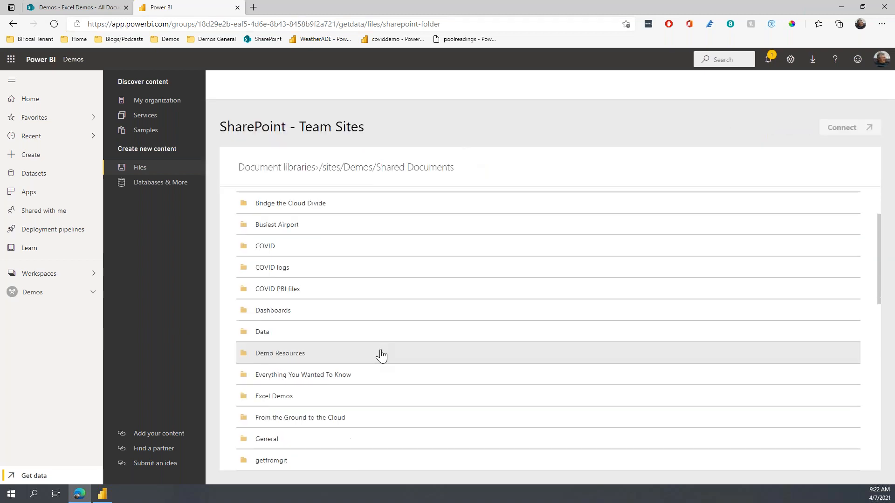
left_click(275, 398)
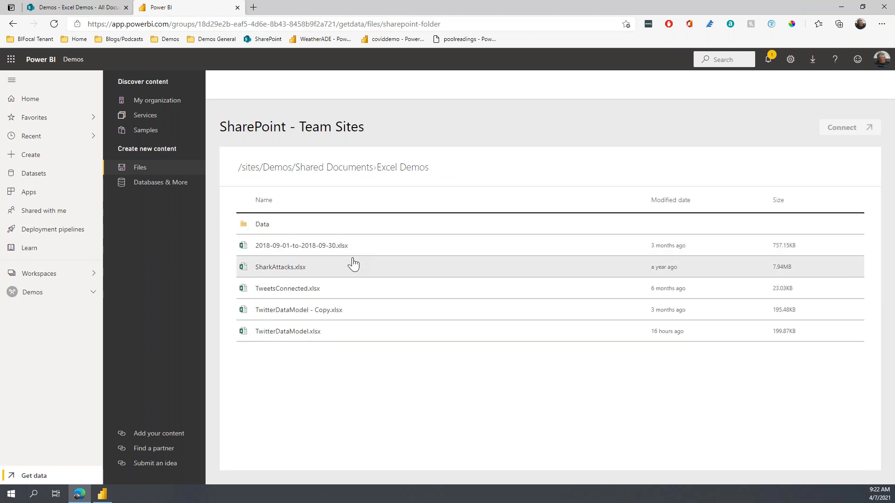
Import the data of the workbook 2018-09-01-to-2018-09-30.xlsx into the Demos workspace.
left_click(316, 250)
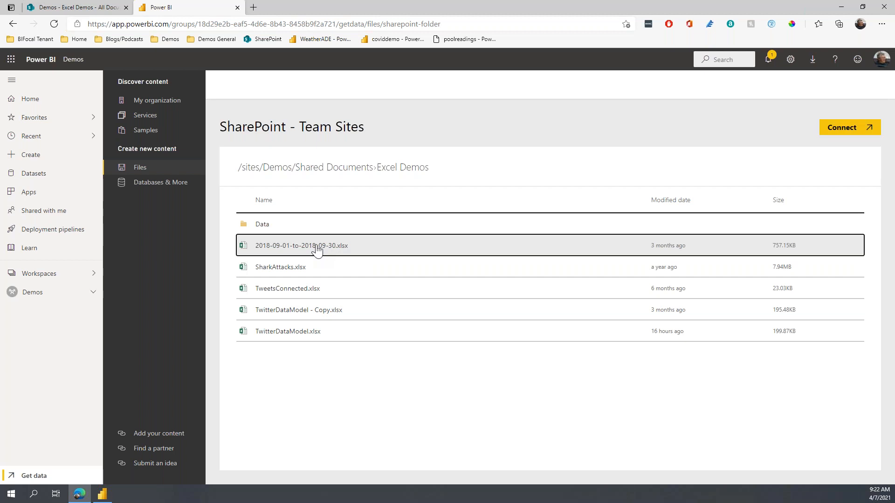
left_click(834, 128)
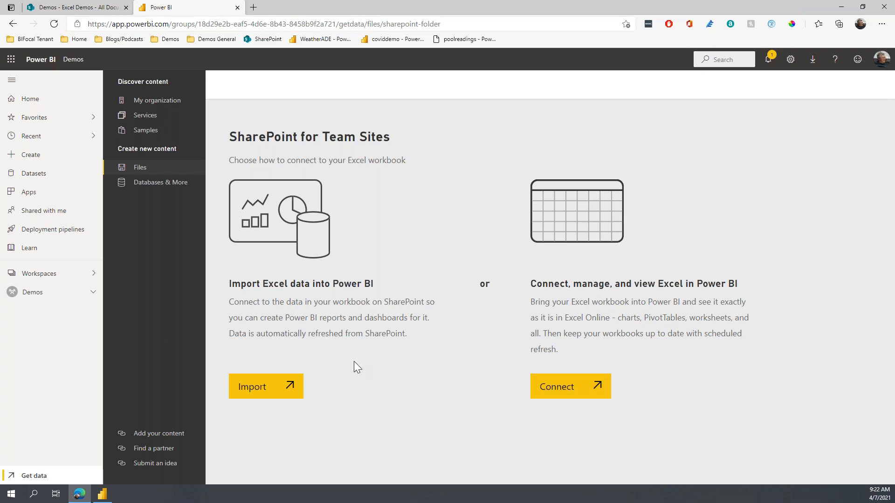
left_click(236, 386)
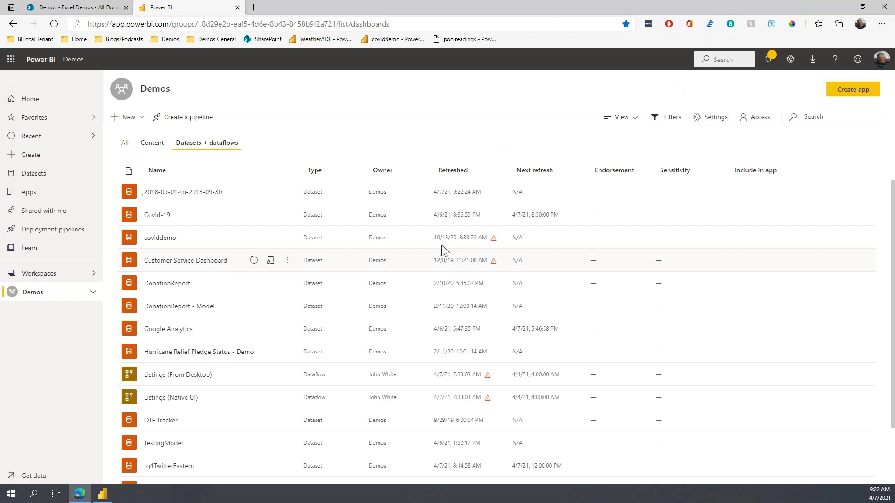
Create a report from scratch on the 2018-09-01-to-2018-09-30 dataset and chart Cool Stage 1, Cool Stage 2, Heat Stage 1 and Heat Stage 2 (sec).
left_click(170, 196)
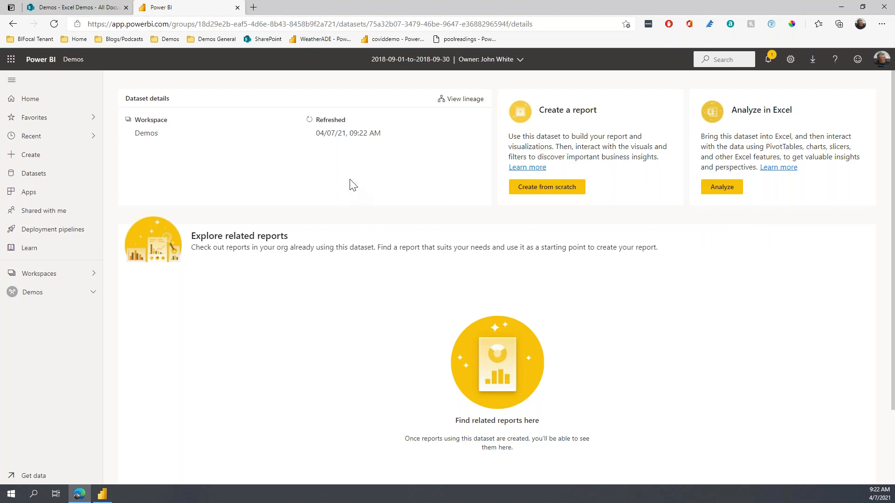
left_click(545, 188)
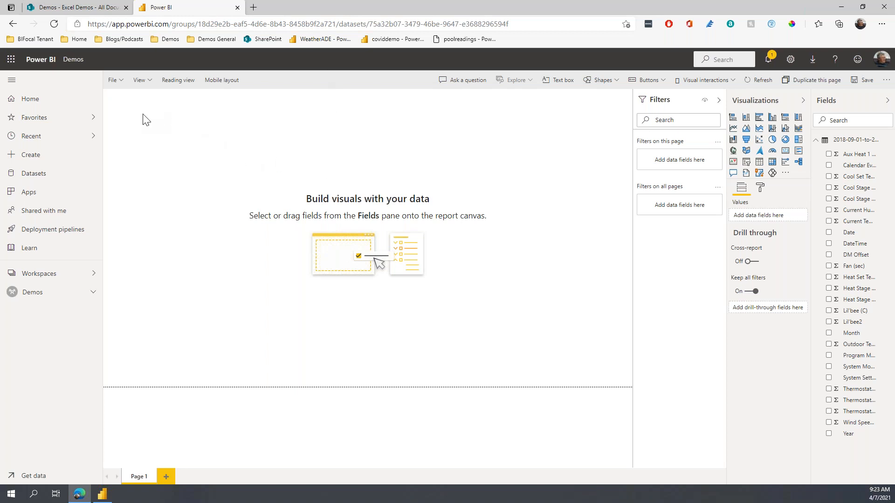
left_click(829, 188)
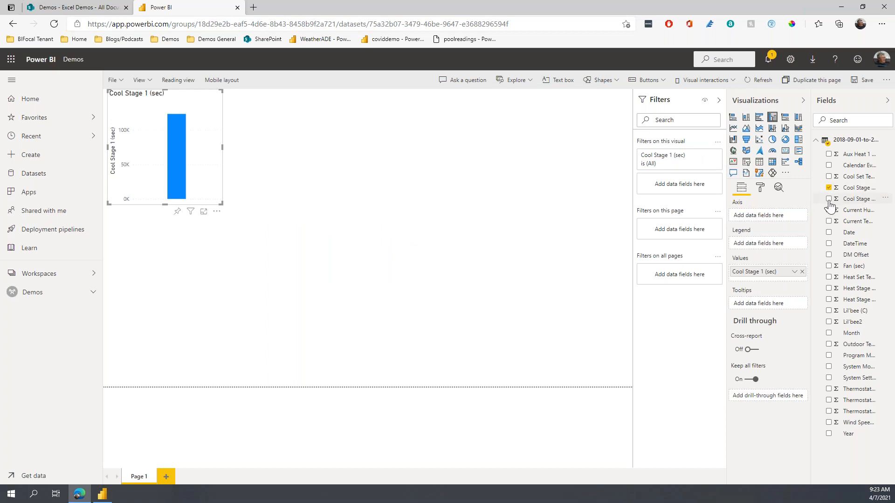
left_click(828, 199)
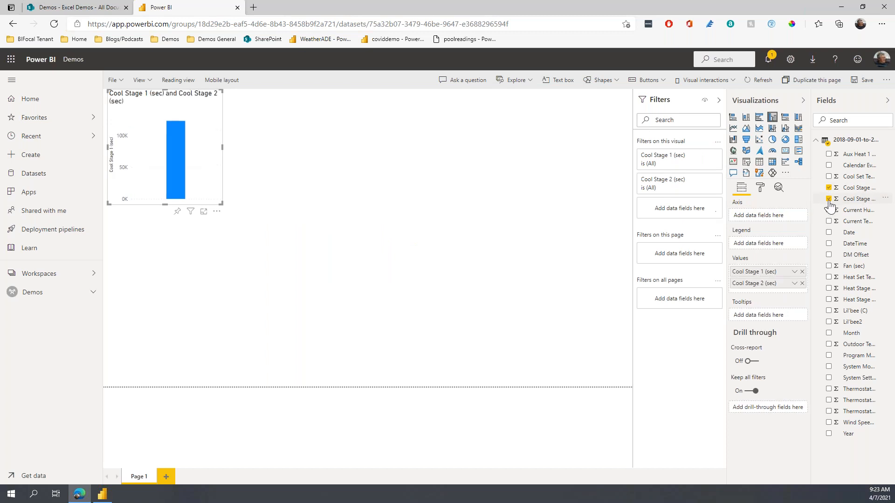
left_click(828, 289)
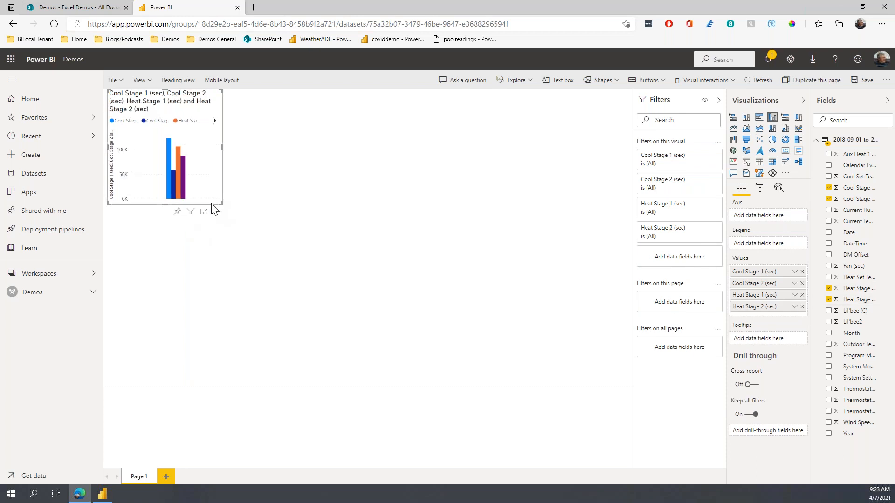
Enlarge the column chart to nearly the full page width and slightly more height, with Date as its axis.
left_click_drag(220, 202, 620, 237)
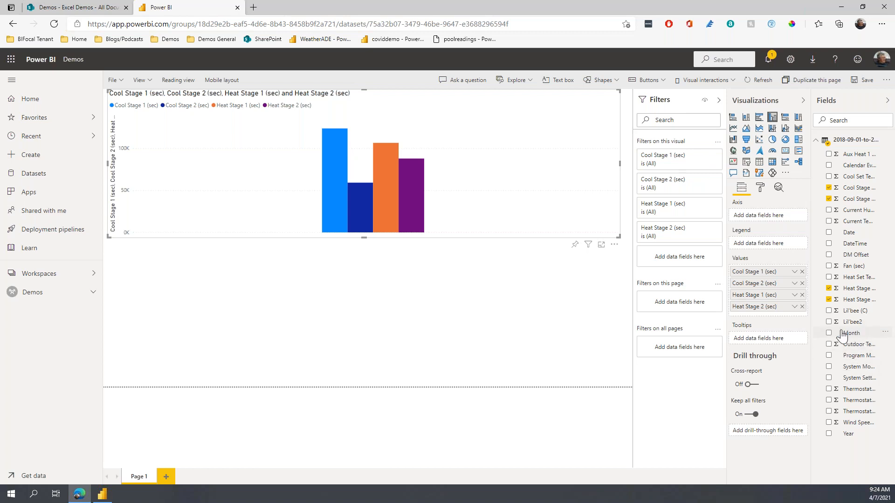
left_click(829, 233)
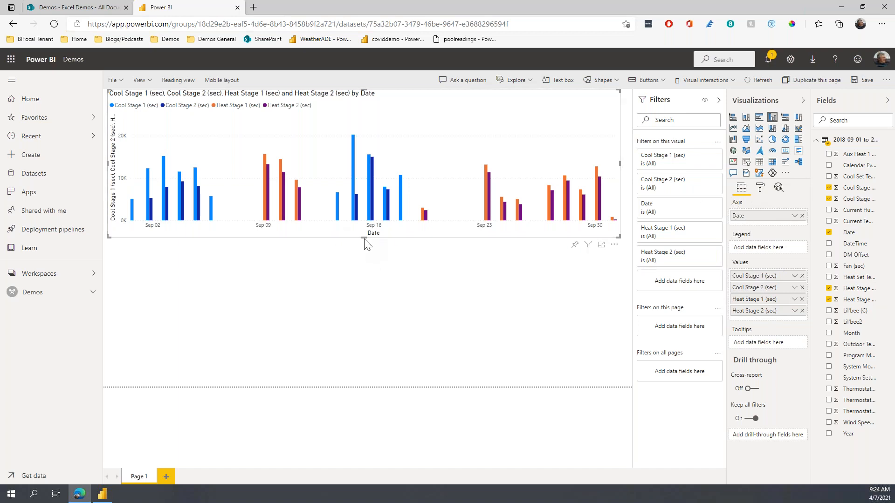
left_click_drag(365, 239, 367, 252)
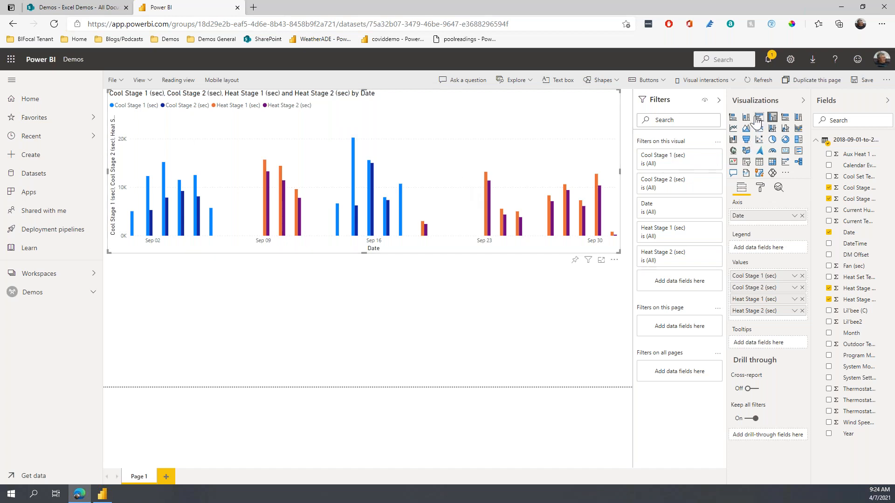
Convert the chart to a line and stacked column chart with Outdoor Temp (C) as the line value.
left_click(747, 118)
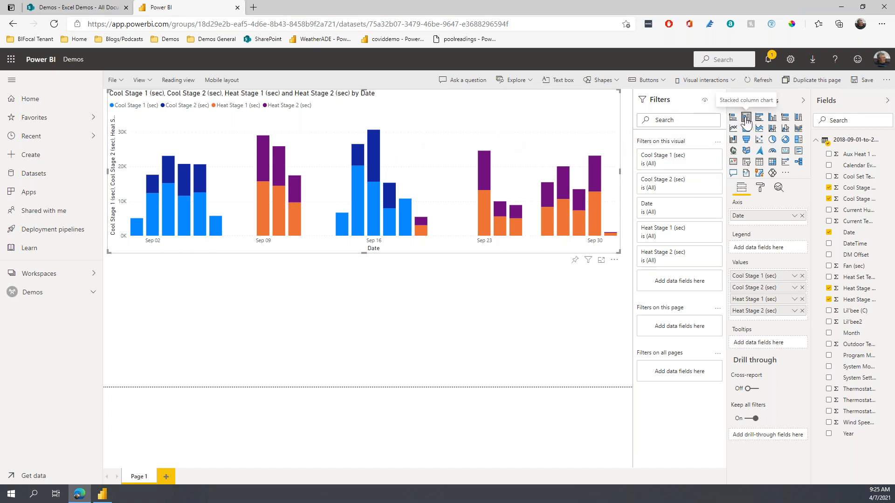
left_click(774, 131)
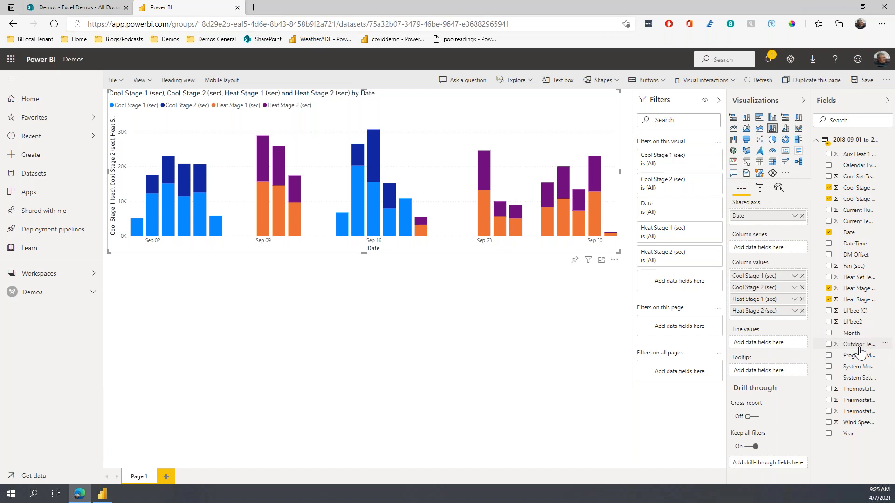
left_click_drag(859, 346, 751, 342)
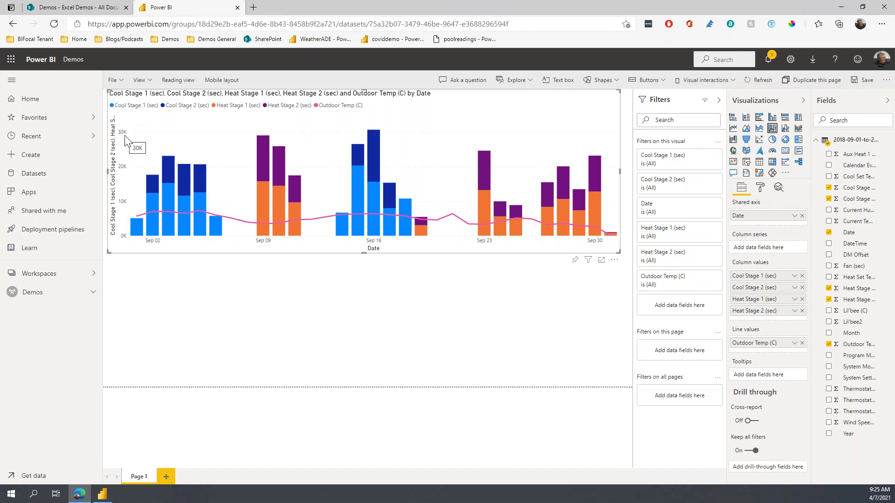
Set the aggregation of the Outdoor Temp (C) line value to Average and inspect a data point on the line.
mouse_move(169, 175)
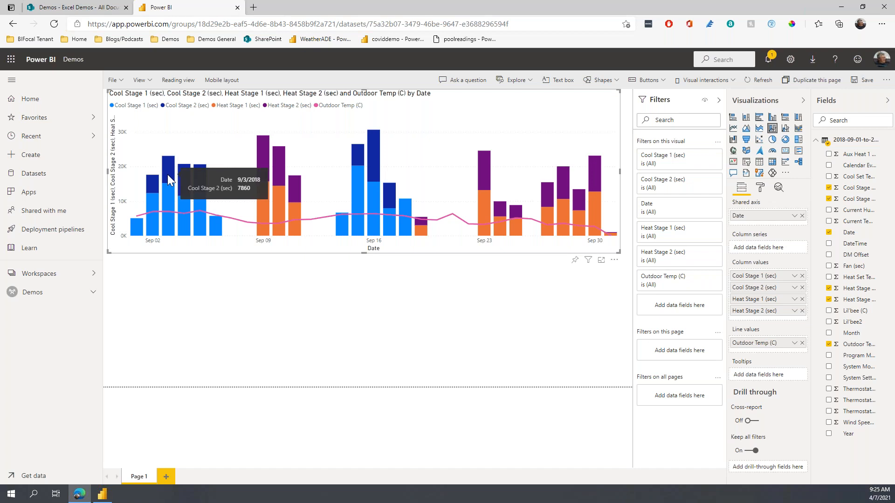
mouse_move(167, 194)
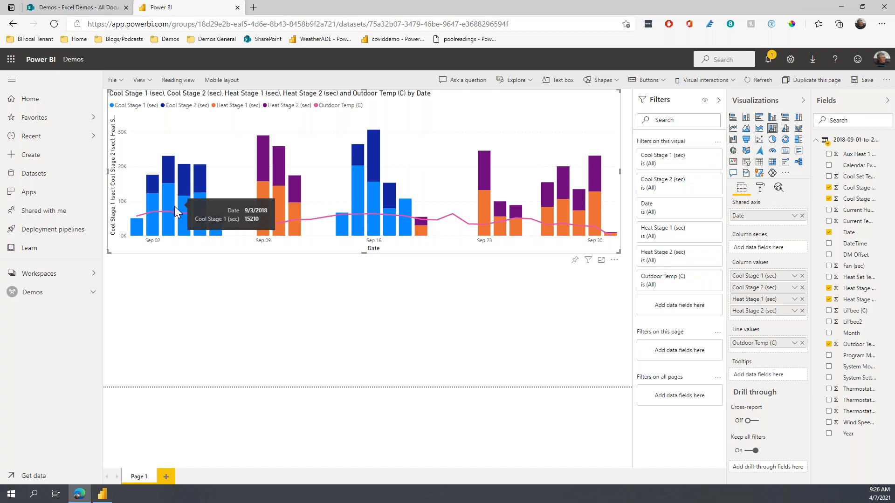
mouse_move(169, 213)
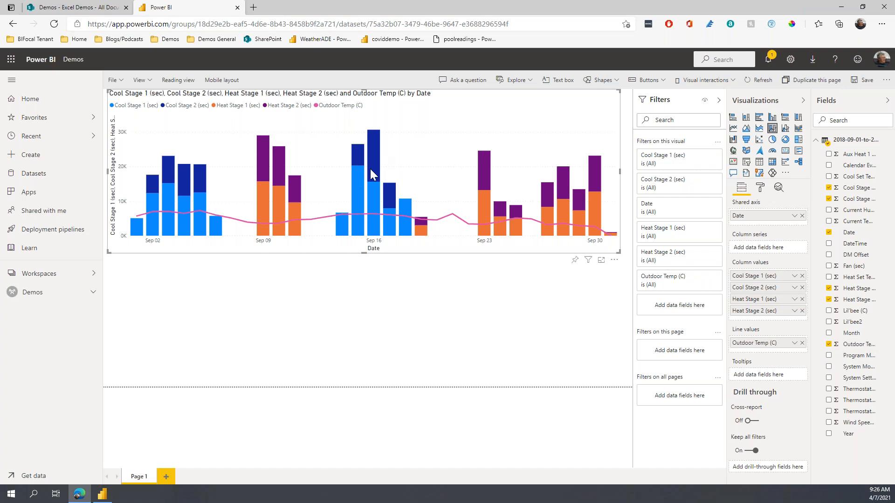
left_click(794, 343)
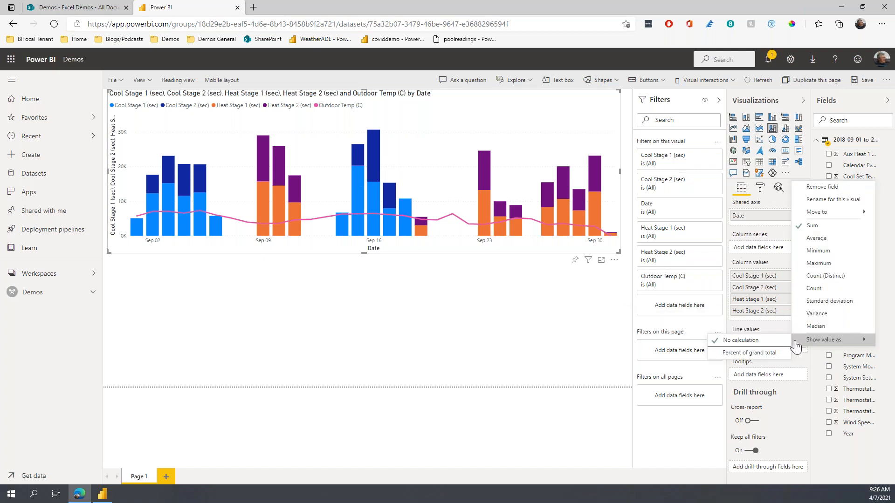
left_click(816, 239)
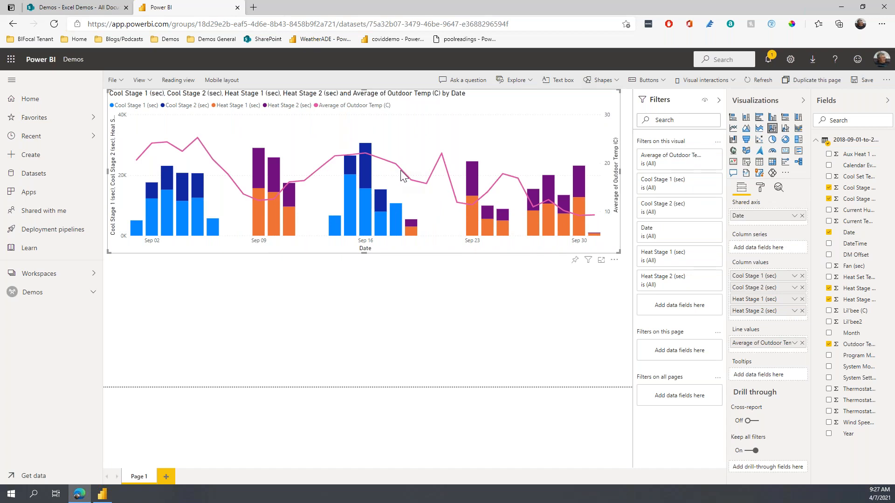
mouse_move(401, 169)
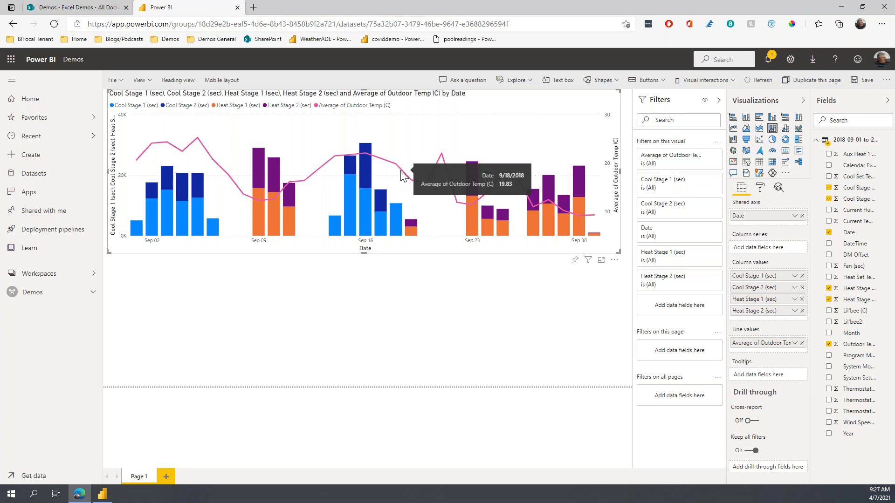
Add a table below the combo chart with Date, DateTime, Cool Stage 2, Cool Stage 1, Heat Stage 1 and Heat Stage 2 (sec).
left_click(120, 279)
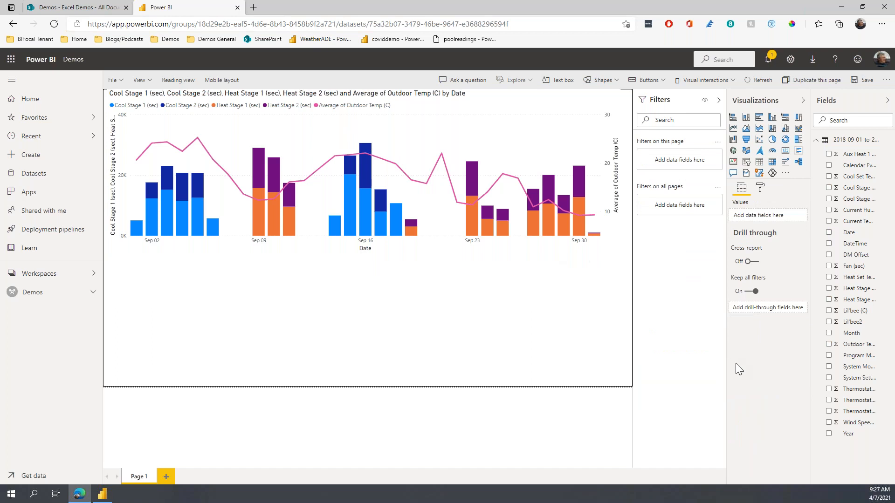
left_click(829, 232)
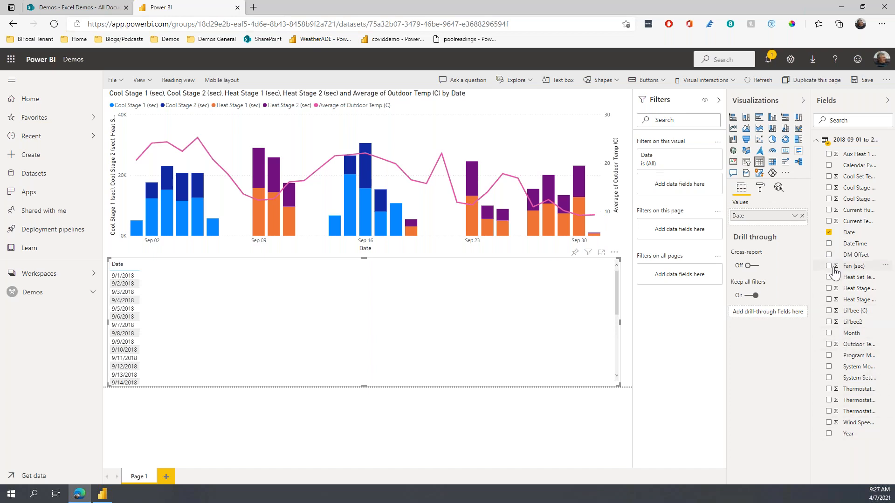
left_click(828, 243)
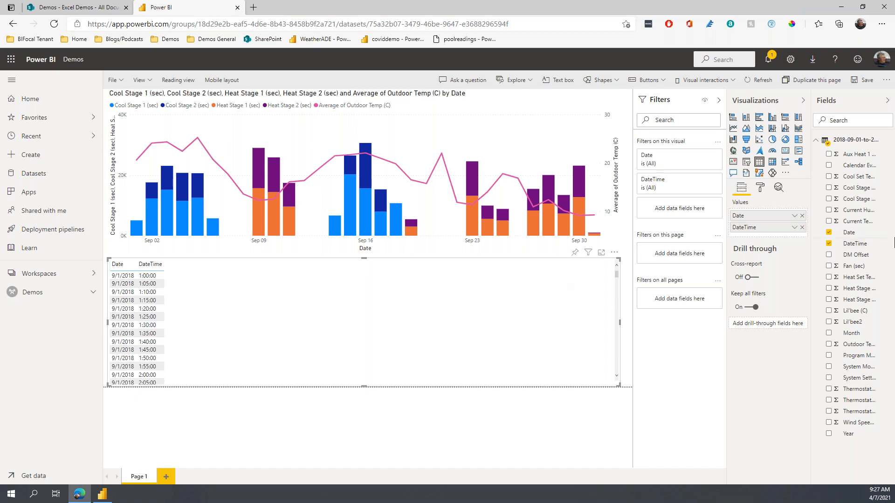
left_click(829, 199)
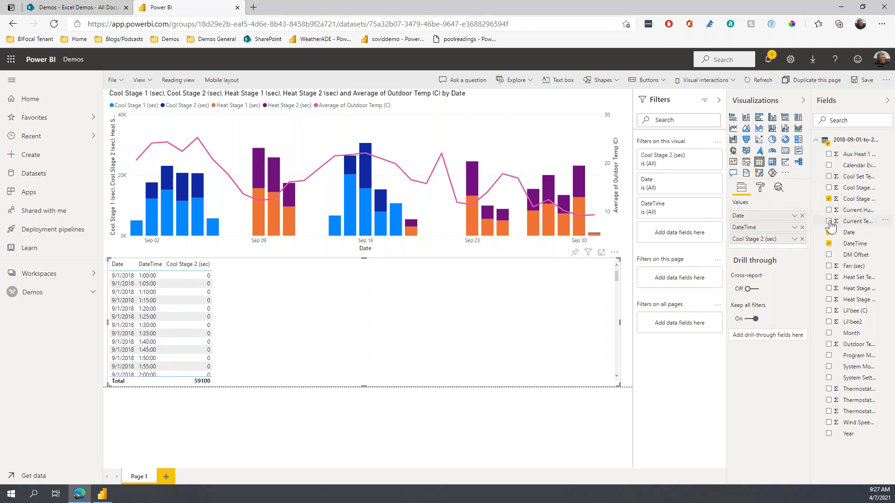
left_click(829, 188)
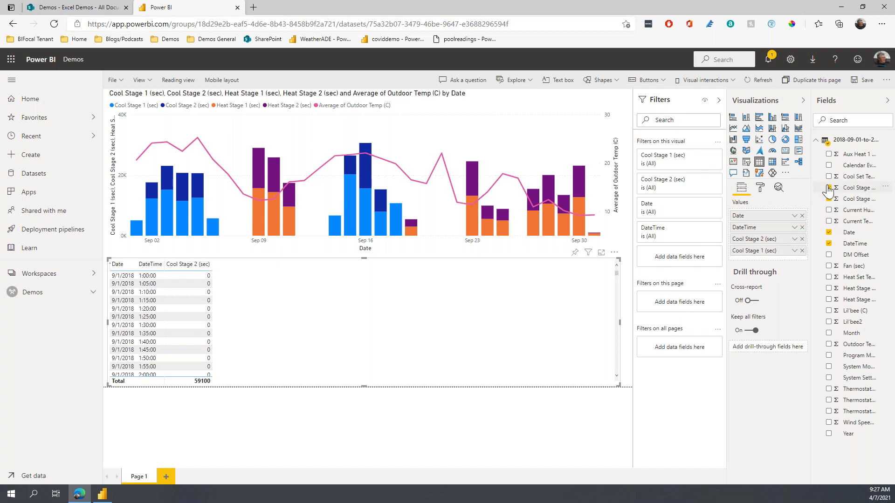
left_click(828, 289)
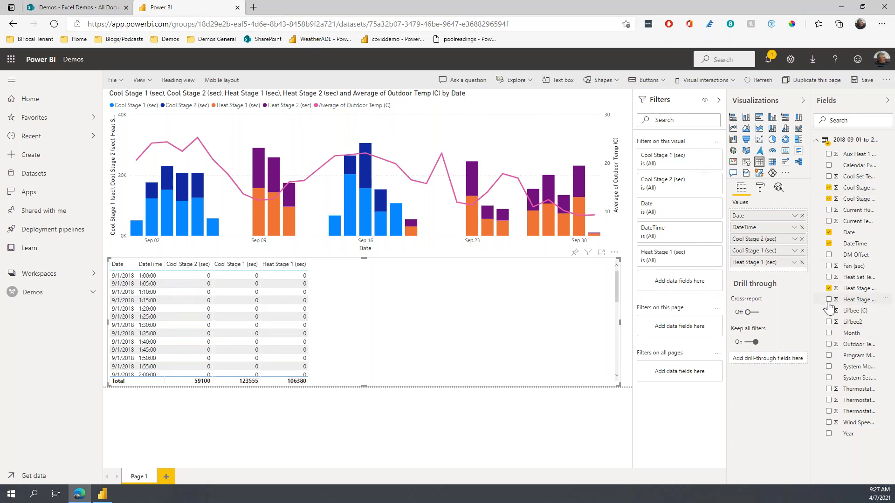
left_click(829, 300)
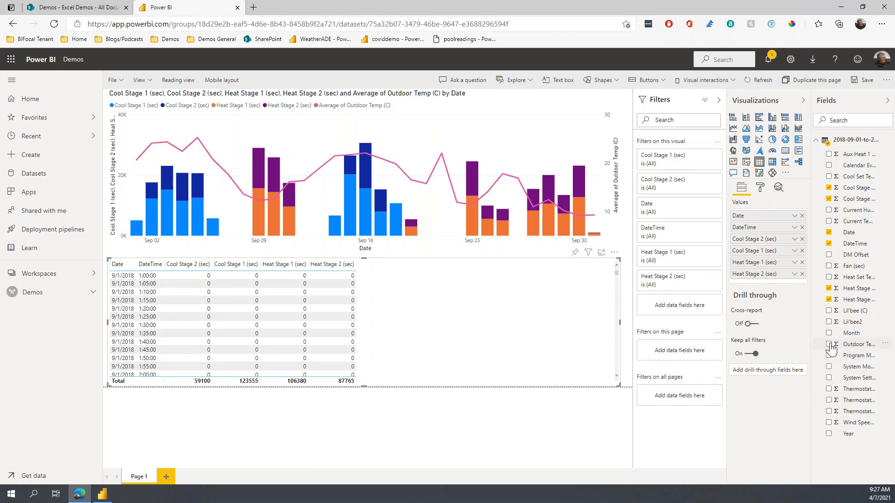
Add Outdoor Temp (C) to the detail table and aggregate it as Average.
left_click(830, 345)
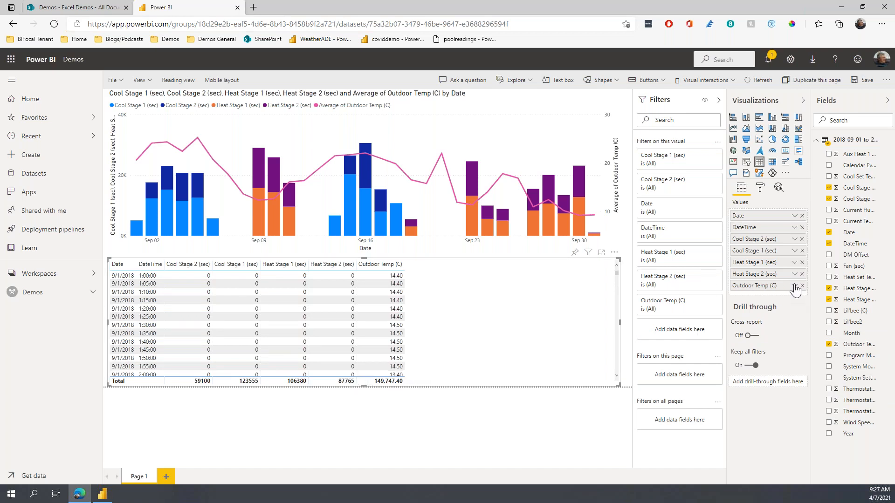
left_click(794, 286)
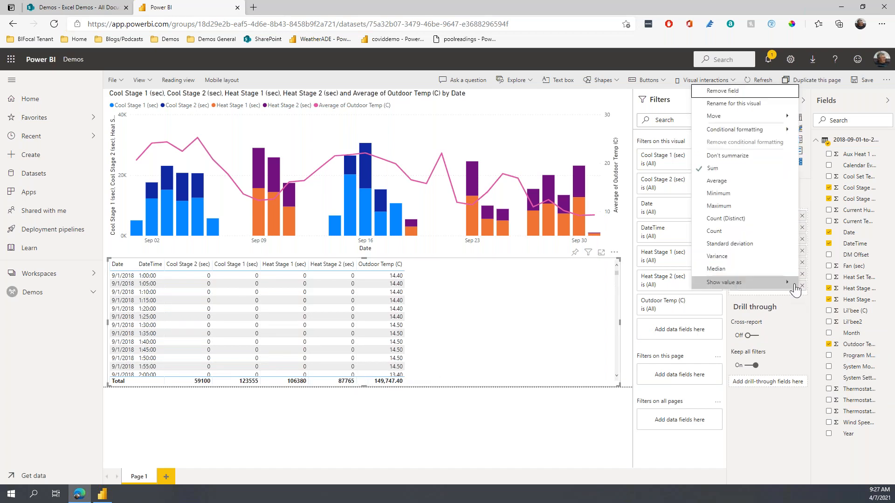
left_click(724, 183)
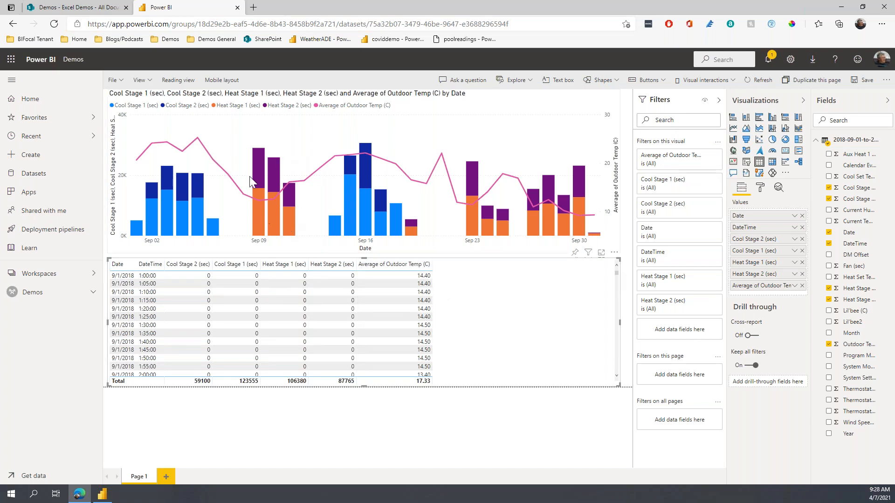
Cross-filter the table by the chart's Sep 09 Heat Stage 1 column and examine that day's heating rows.
left_click(258, 210)
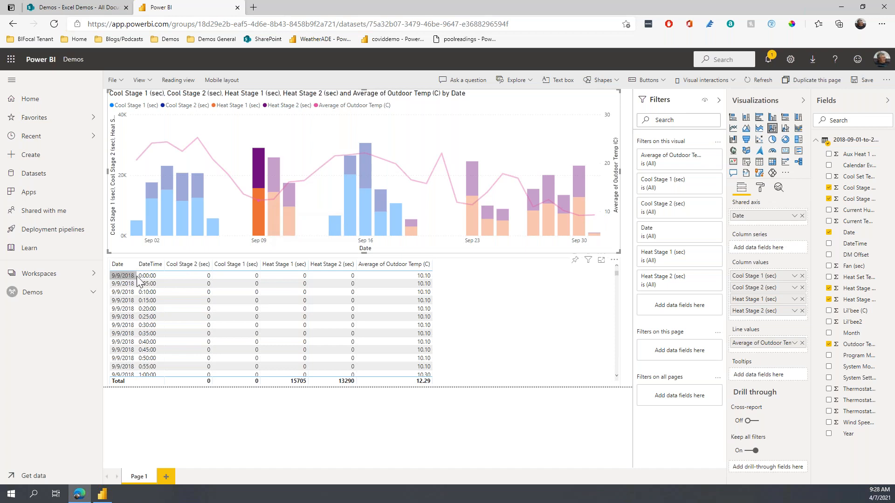
scroll(243, 290, "down", 10)
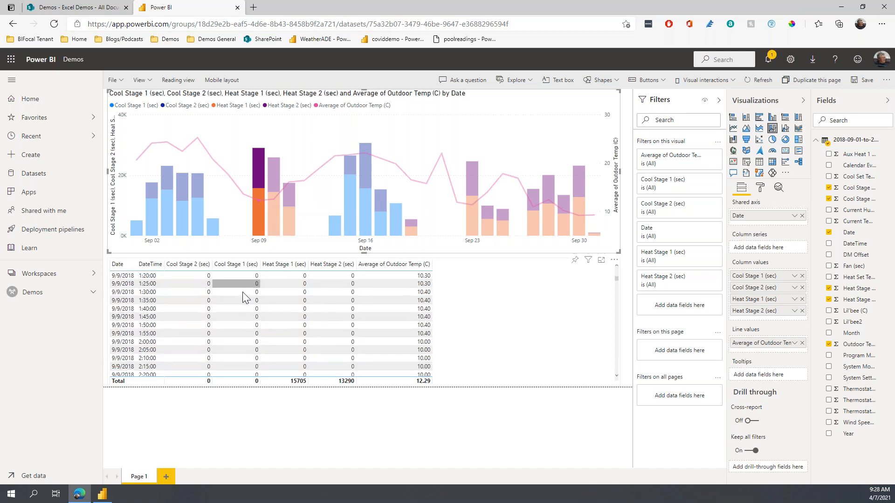
scroll(242, 301, "down", 10)
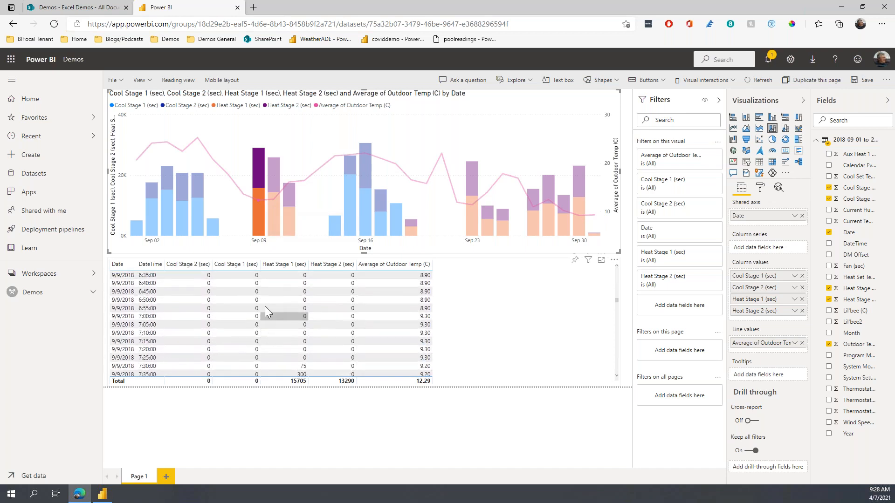
scroll(292, 287, "up", 3)
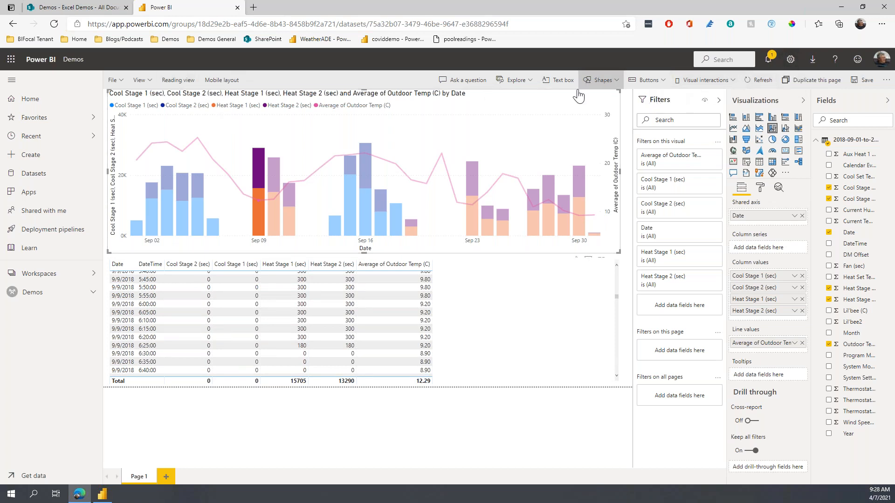
Save the report as ESPCWebinarFurnaceSept.
left_click(861, 80)
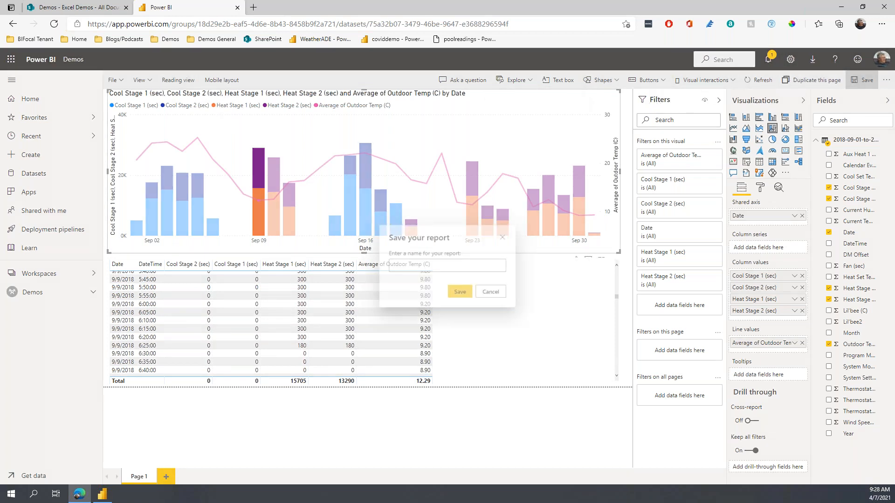
left_click(419, 269)
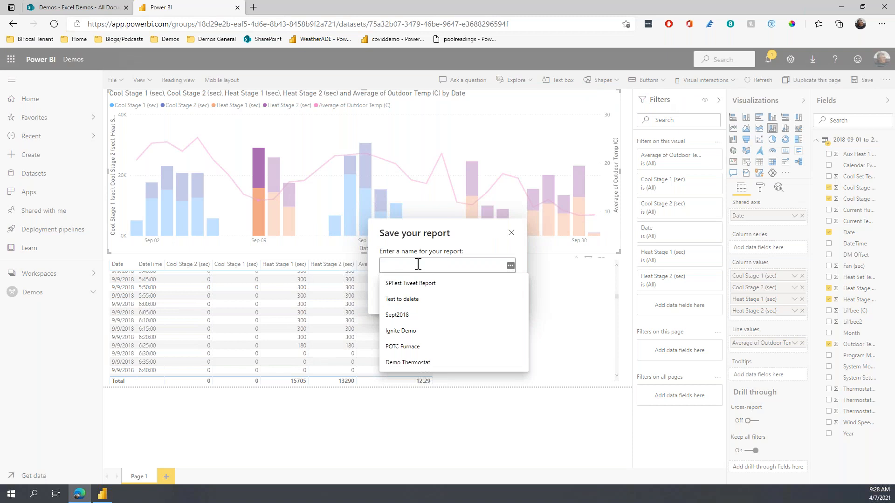
type("ESPCWebinarFurnaceSept")
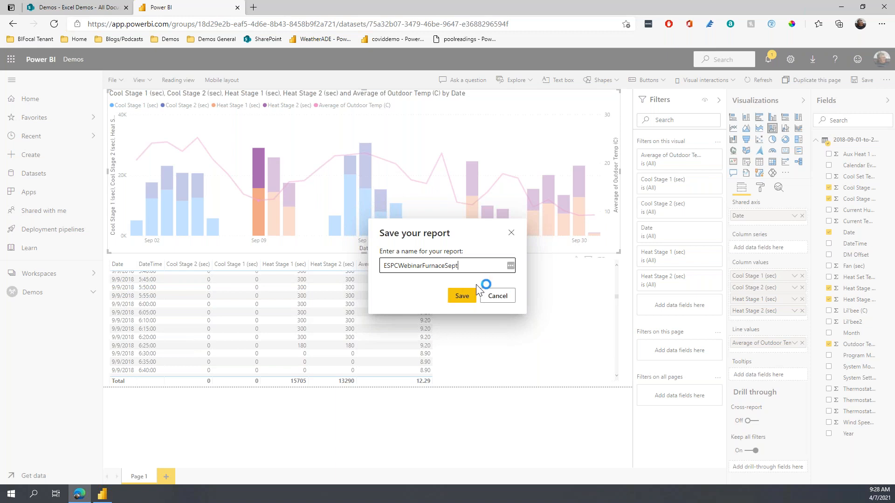
left_click(459, 299)
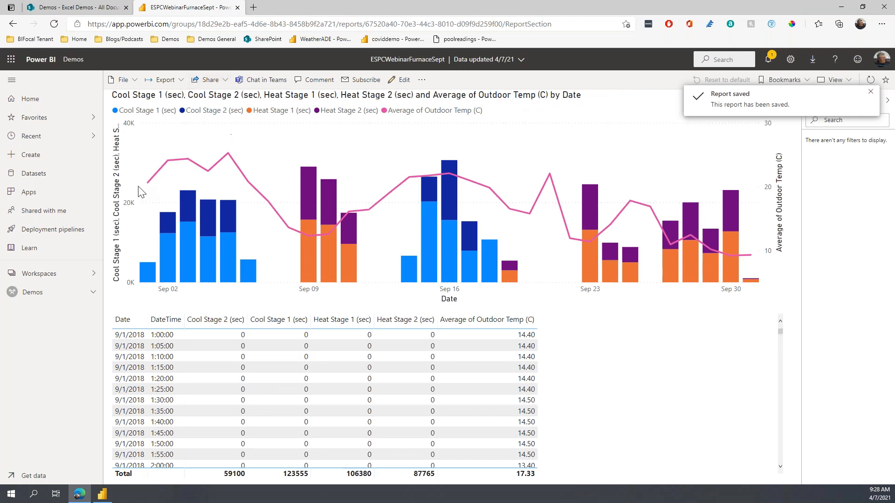
Open the saved ESPCWebinarFurnaceSept report from the content of the Demos workspace.
left_click(46, 293)
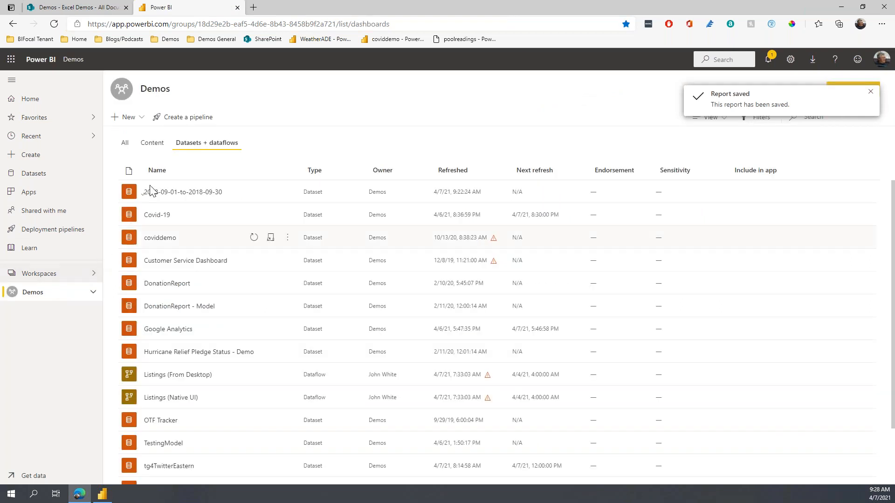
left_click(152, 144)
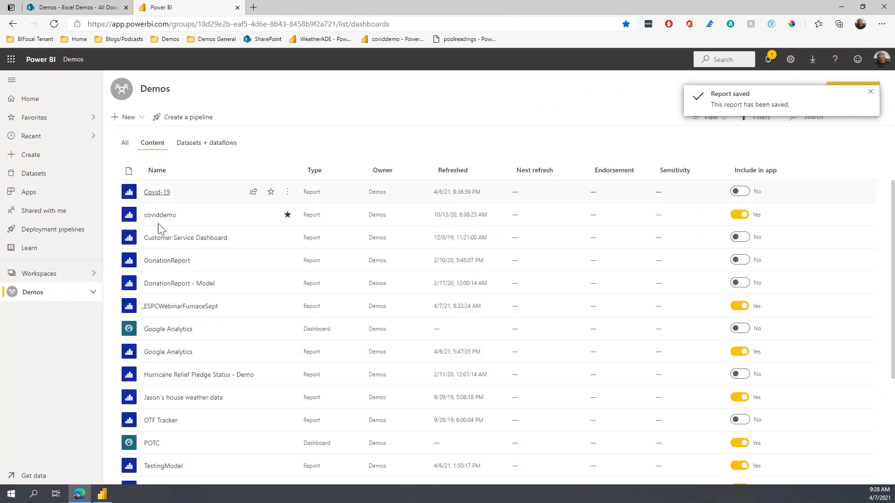
left_click(179, 308)
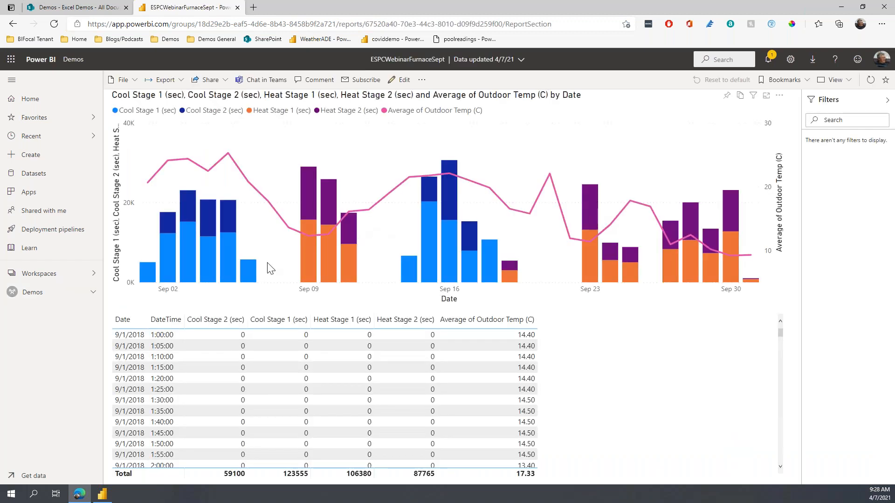
Check the OneDrive refresh setting of the 2018-09-01-to-2018-09-30 dataset and return to the Demos workspace.
left_click(50, 297)
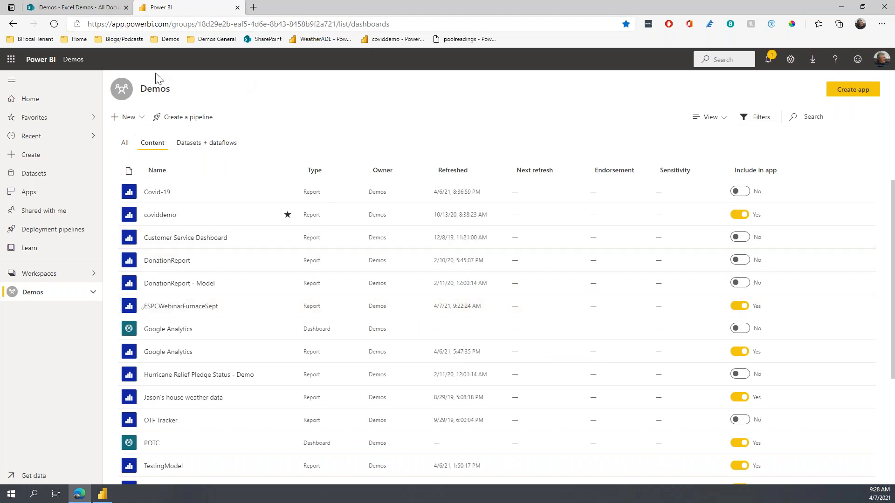
left_click(205, 145)
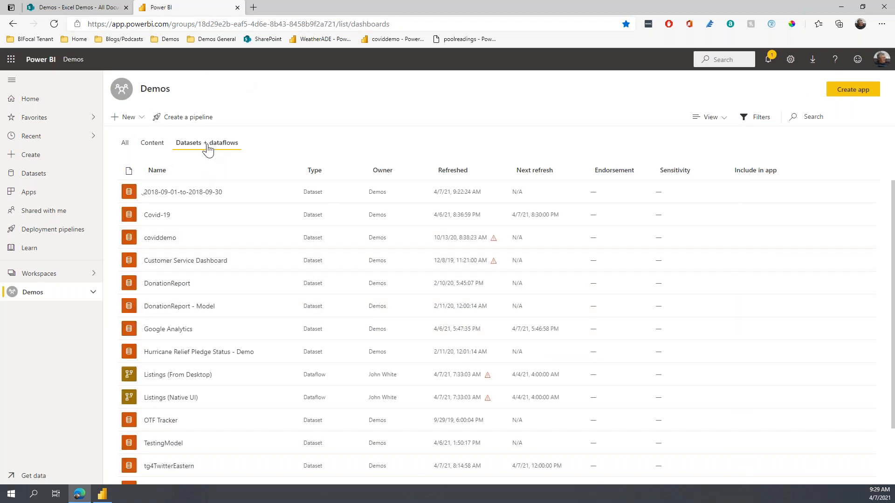
scroll(194, 301, "down", 3)
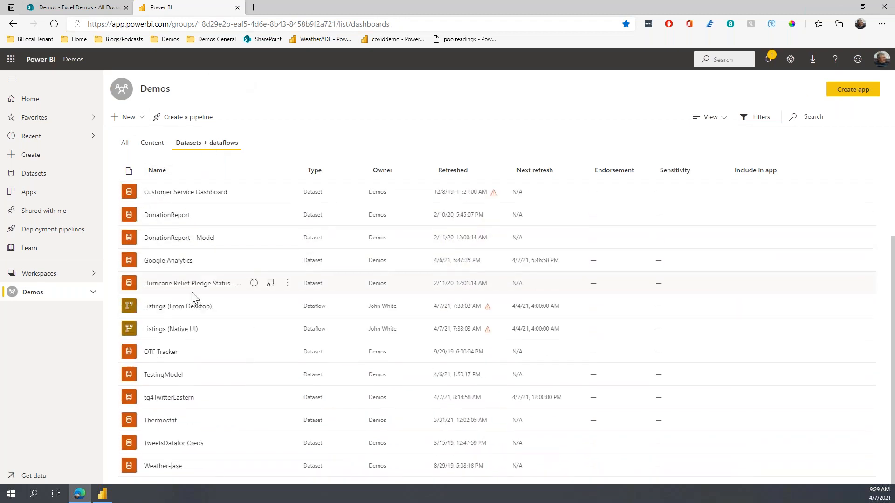
scroll(224, 296, "up", 3)
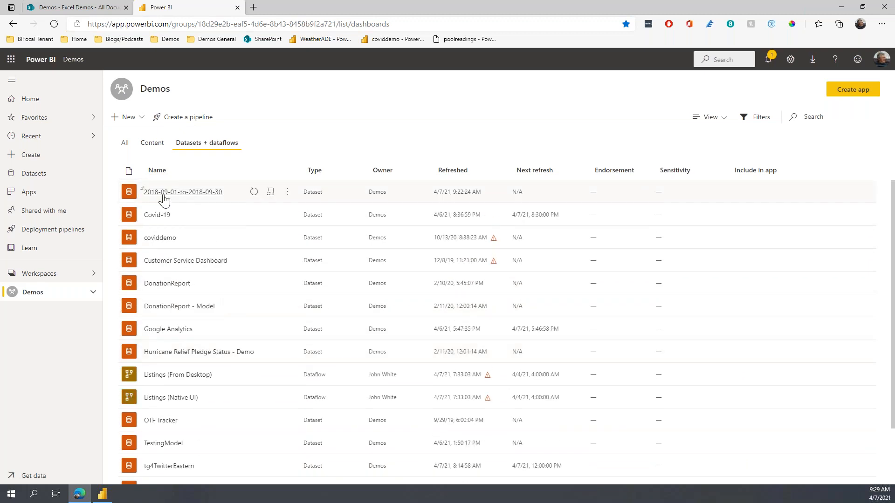
left_click(270, 193)
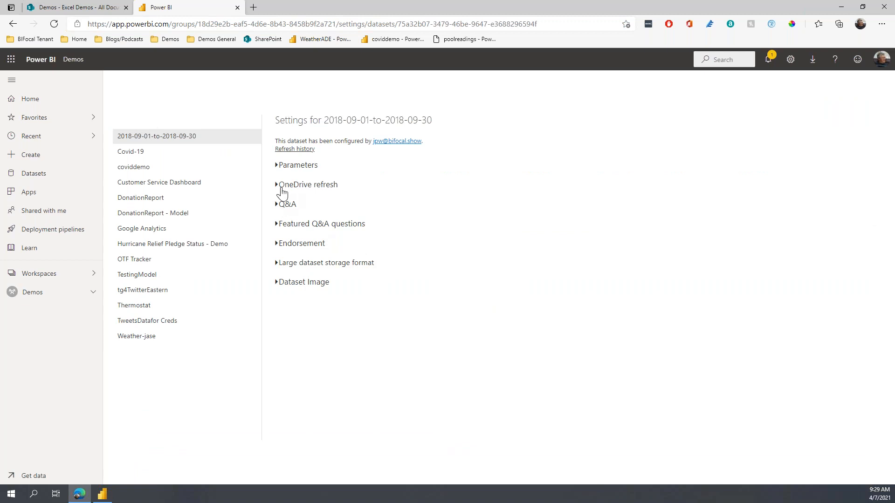
left_click(276, 185)
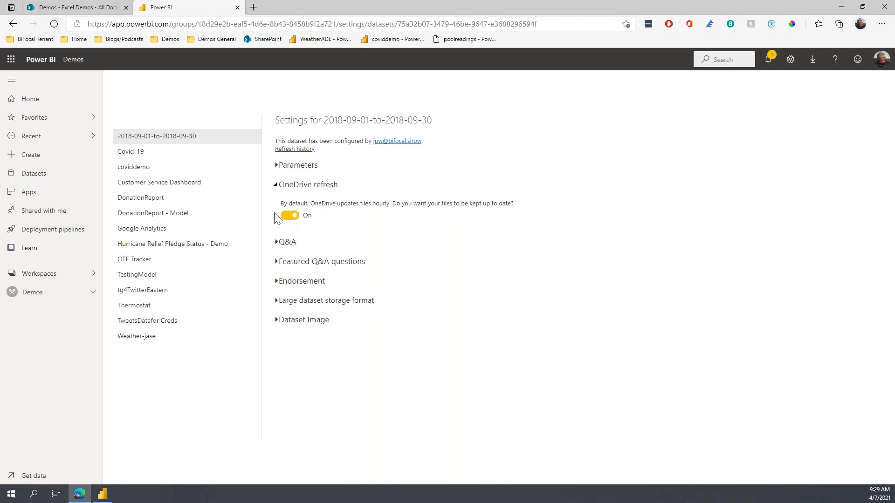
left_click(67, 300)
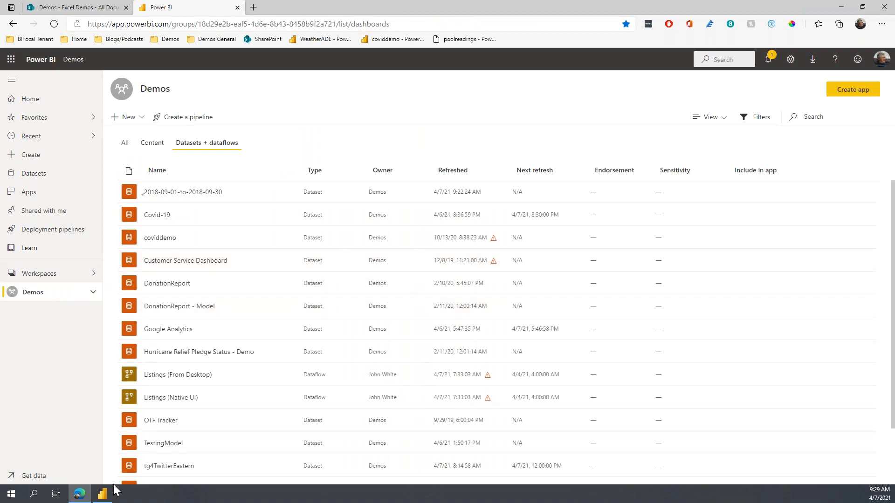
Switch to the SharePoint Excel Demos library and review the report files in the Data > Ecobee folder.
left_click(75, 10)
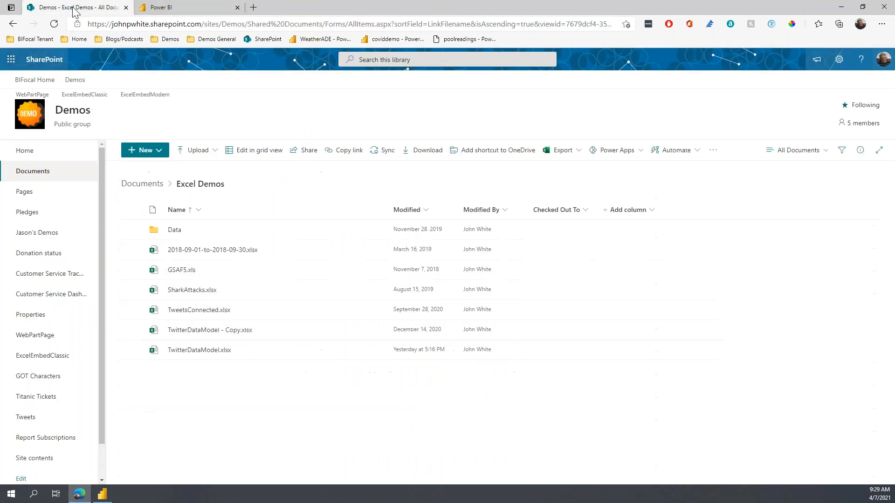
left_click(171, 235)
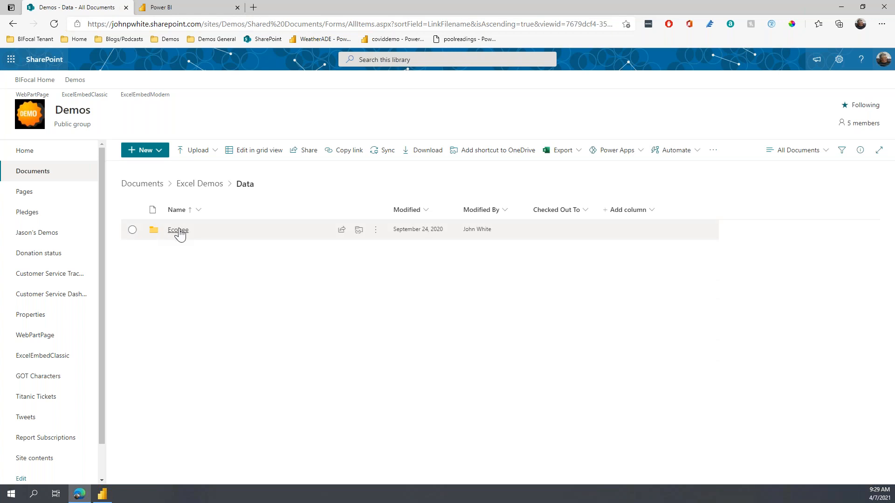
left_click(184, 232)
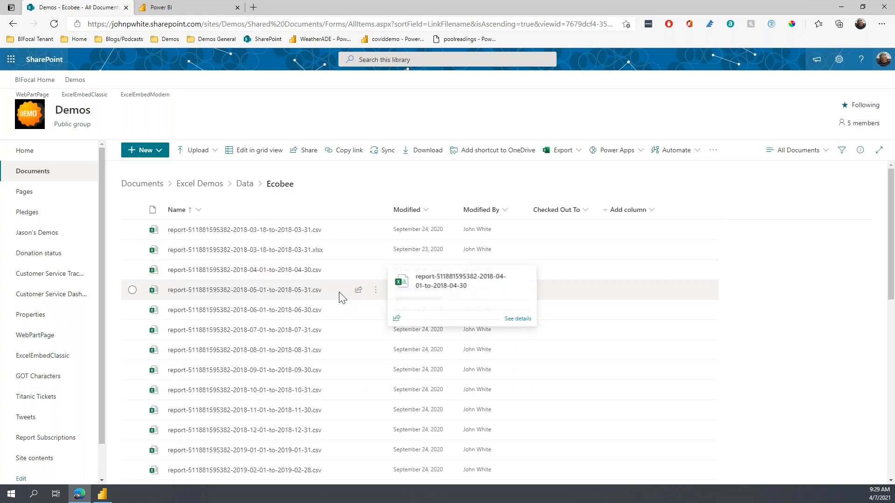
scroll(340, 297, "down", 3)
scroll(341, 298, "down", 6)
scroll(340, 299, "up", 8)
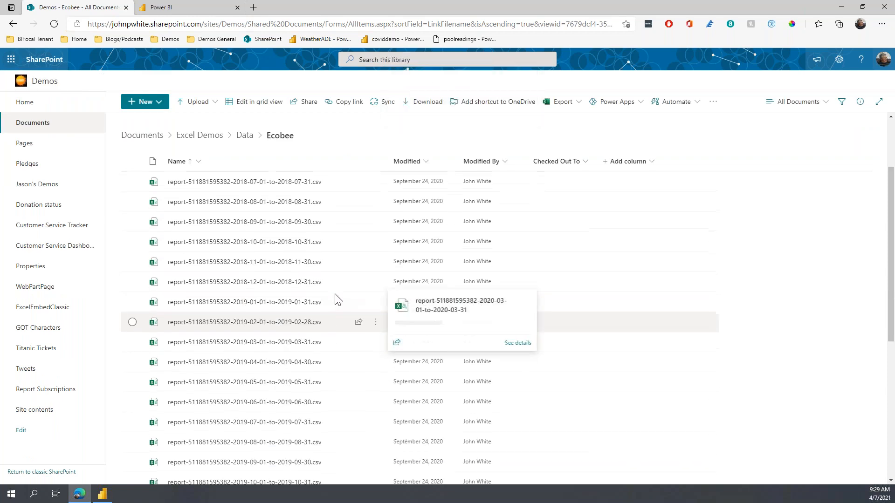
scroll(338, 299, "up", 1)
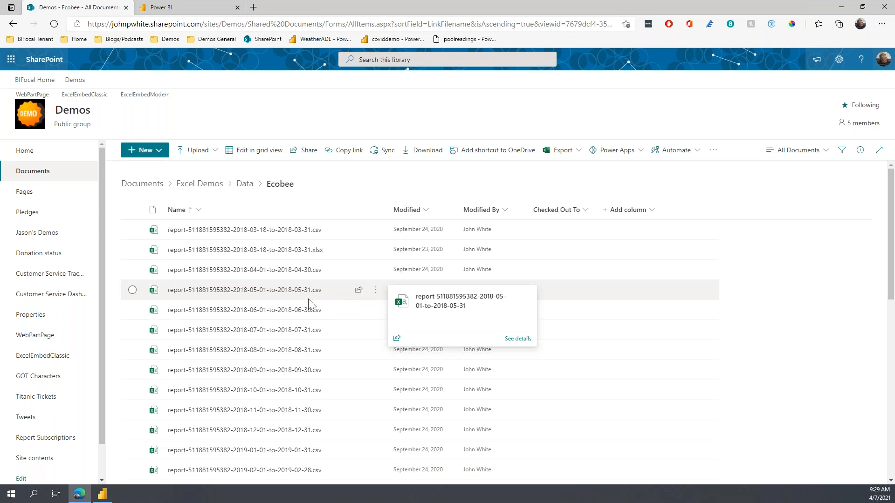
Switch to Power BI Desktop and start a new data connection of type SharePoint folder.
left_click(102, 494)
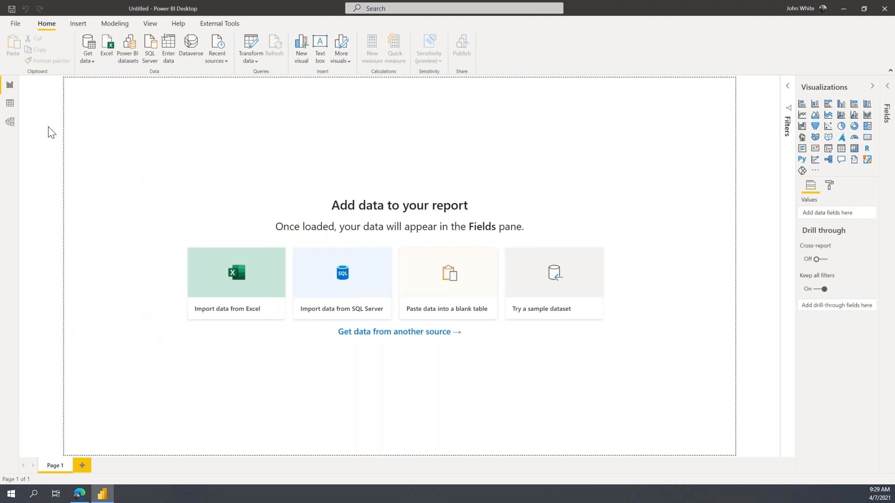
left_click(391, 333)
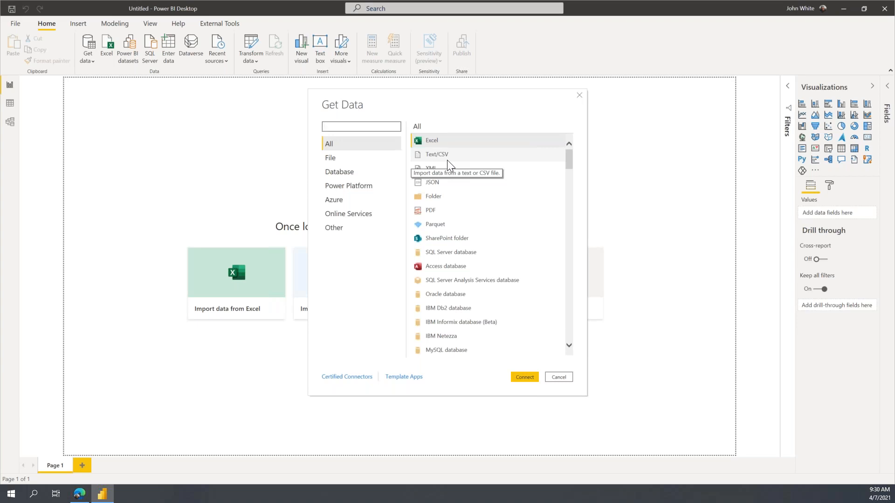
left_click(449, 239)
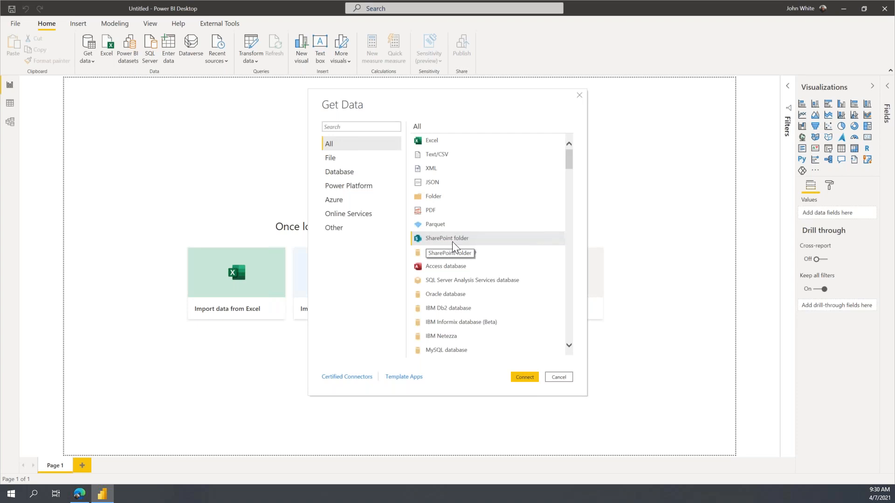
left_click(527, 379)
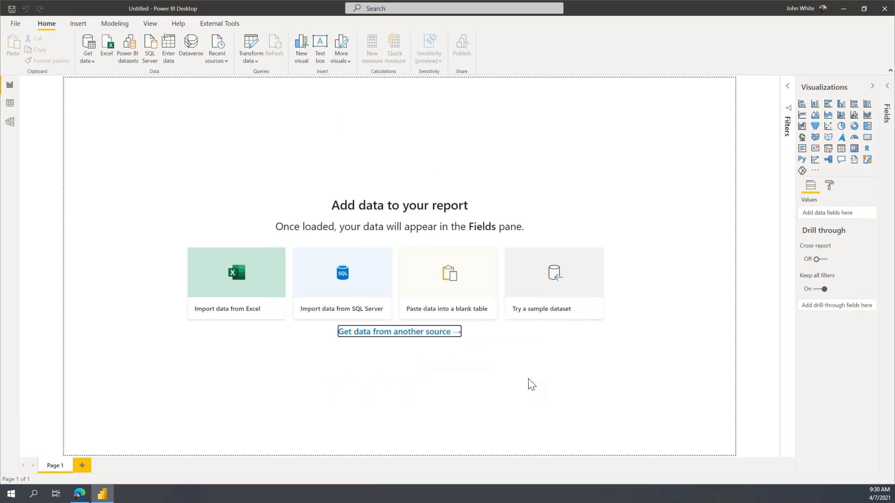
Switch to the browser and copy the root address of the SharePoint site, ending at /sites/Demos.
left_click(88, 494)
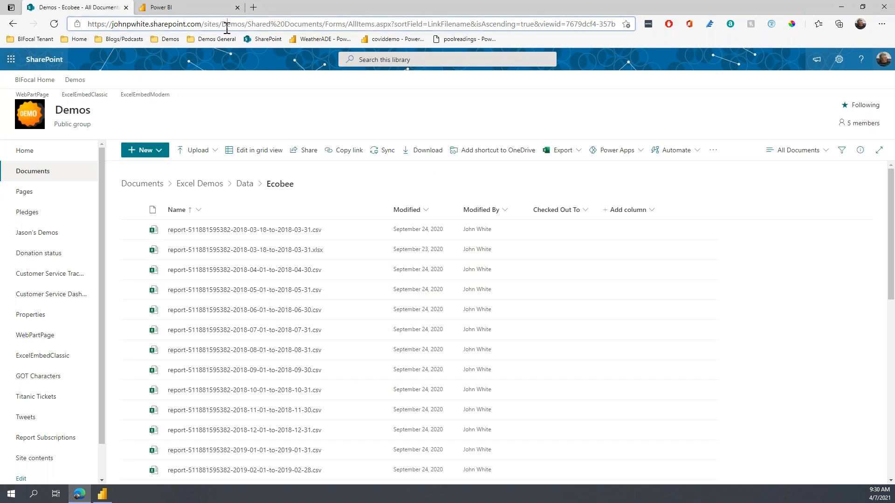
left_click(242, 25)
left_click(242, 25)
left_click_drag(243, 25, 14, 27)
key("ctrl+c")
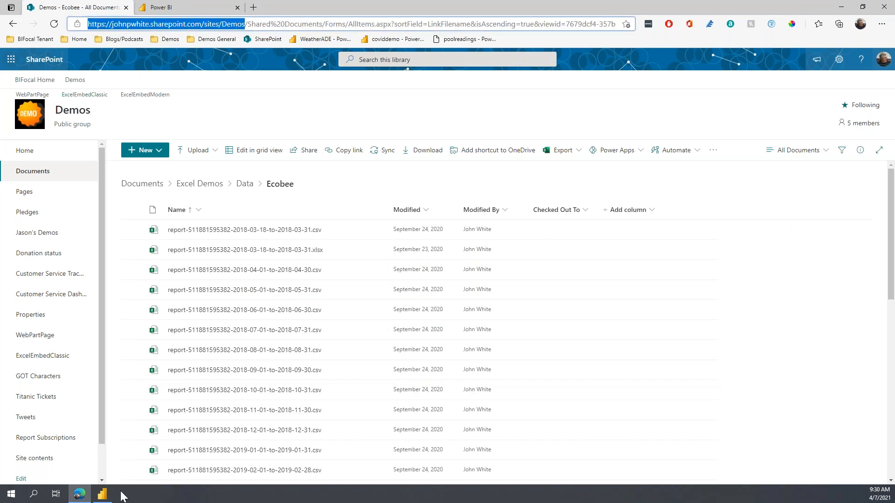
Back in Power BI Desktop, enter the copied Demos address as the Site URL and connect to the SharePoint folder.
left_click(102, 494)
left_click(361, 231)
key("ctrl+v")
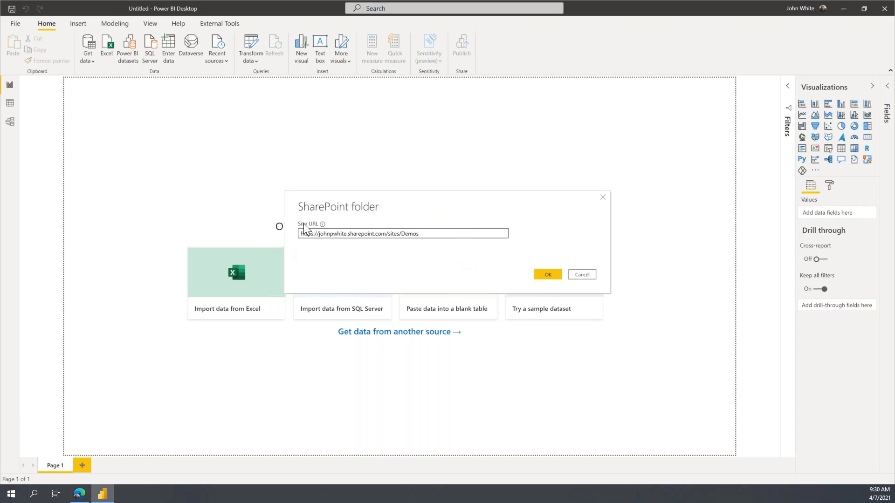
left_click(545, 275)
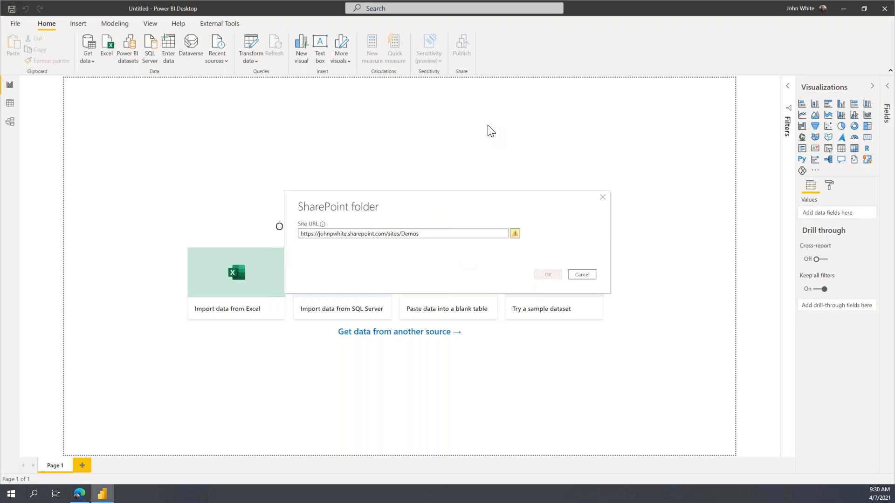
left_click(451, 235)
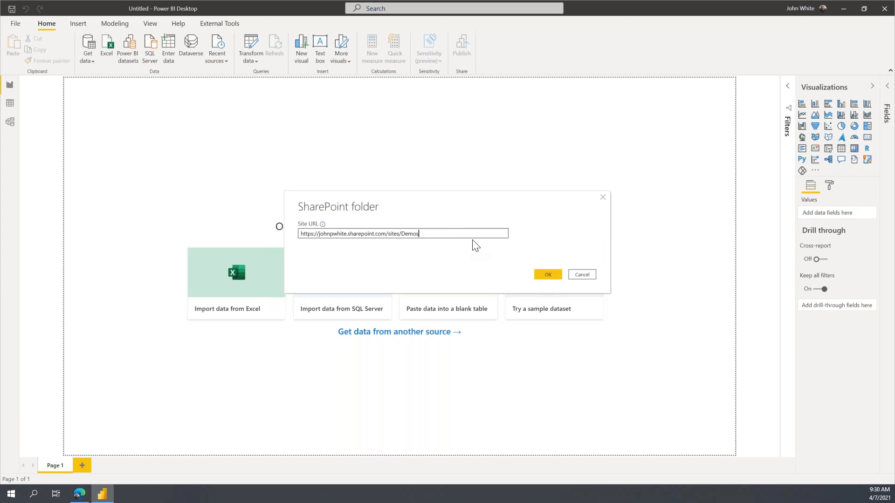
key("Return")
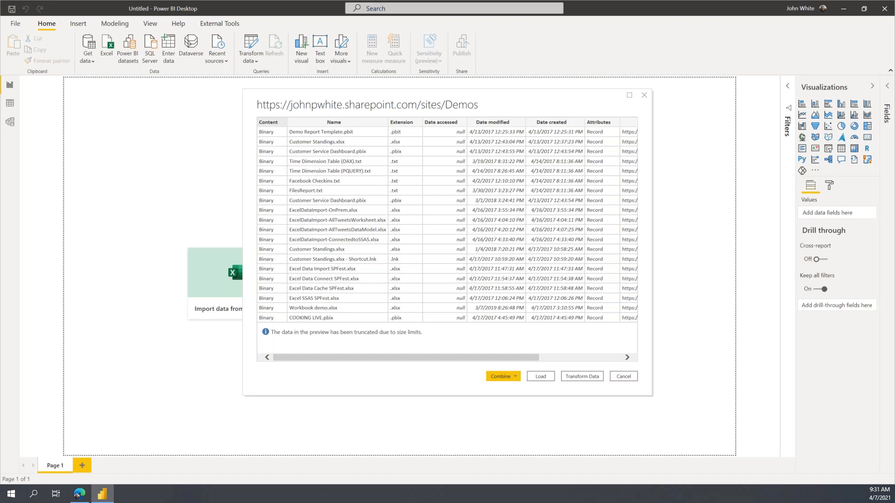
Open the site's file list in a maximized Power Query Editor and rename the query as Files.
left_click(589, 378)
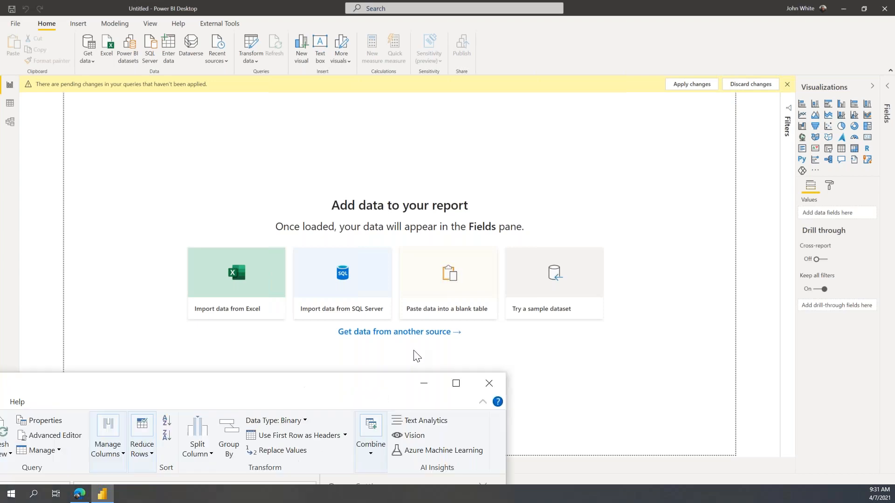
left_click_drag(552, 116, 529, 41)
left_click(635, 42)
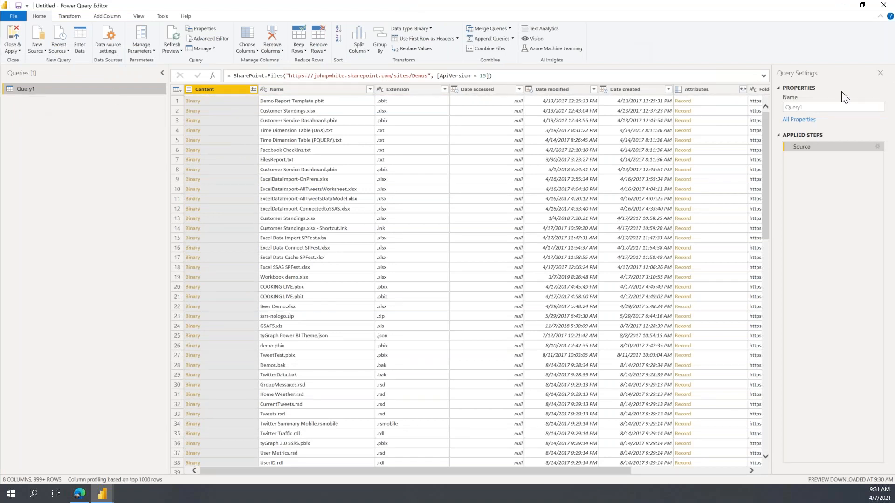
double_click(816, 107)
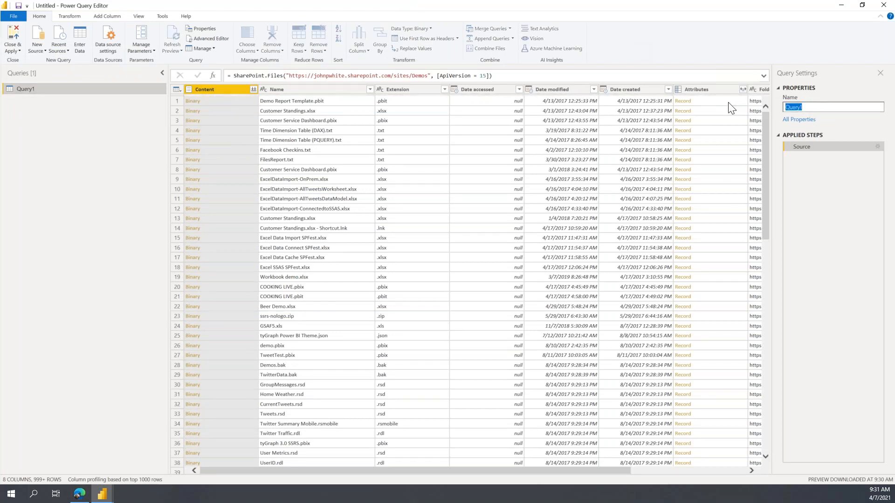
type("Files")
left_click(235, 496)
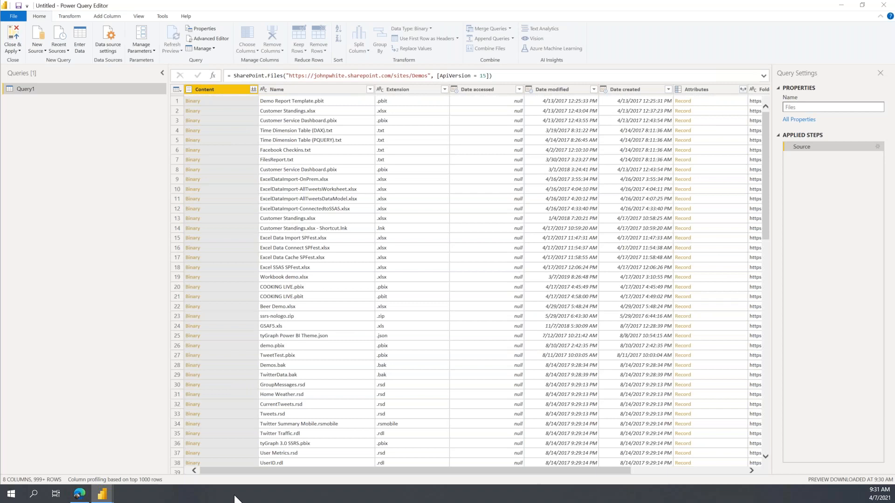
Filter the Files query to keep rows where Folder Path contains ecobee.
left_click(285, 471)
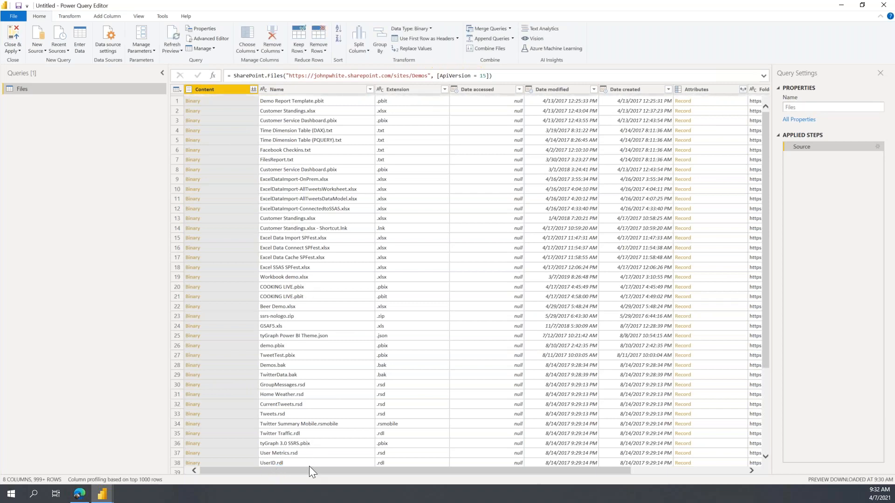
left_click_drag(309, 468, 480, 471)
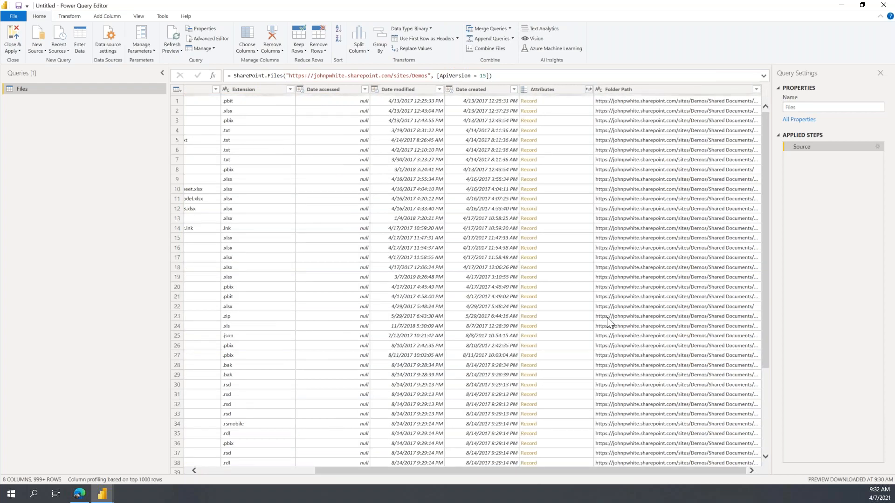
left_click(678, 88)
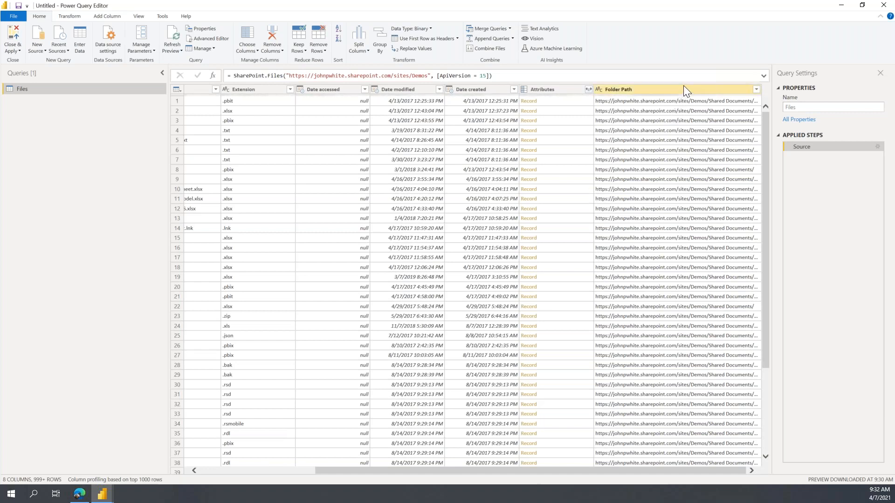
left_click(756, 89)
mouse_move(666, 158)
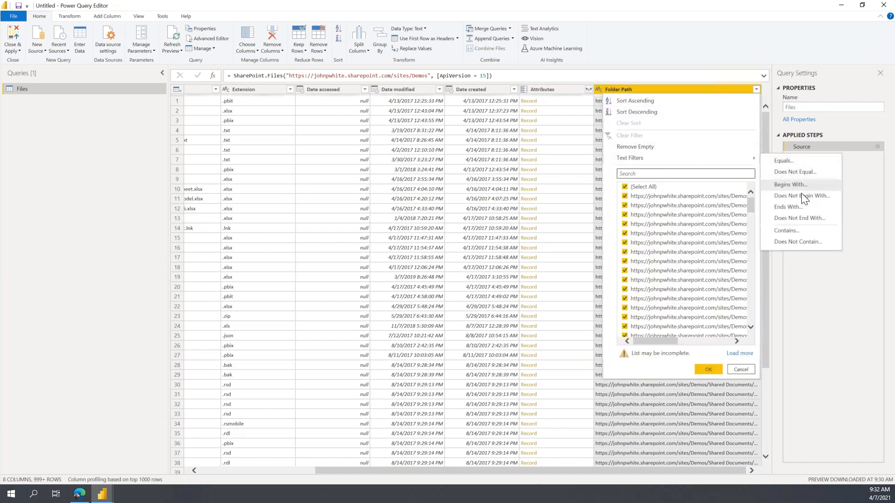
left_click(786, 231)
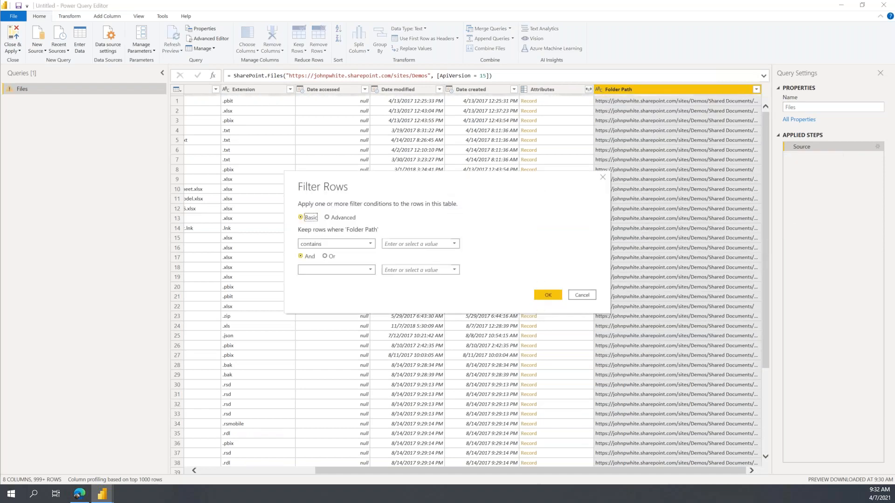
left_click(406, 244)
type("ecobee")
left_click(552, 292)
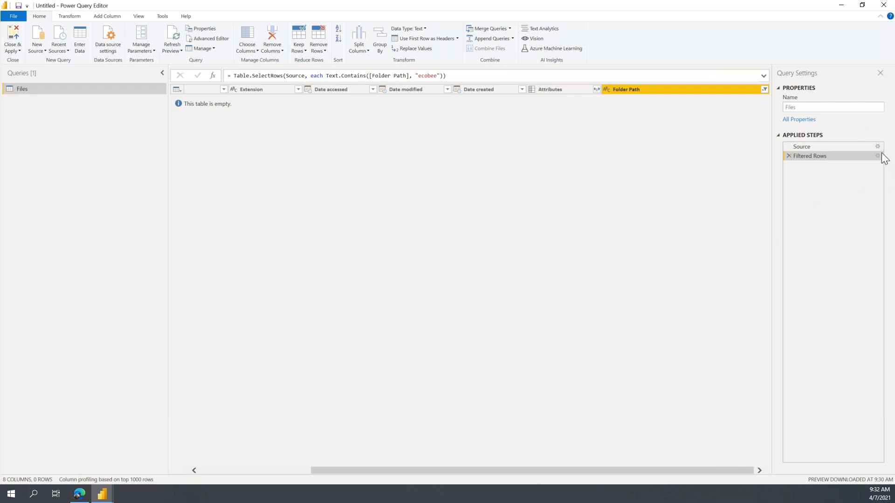
Compare the Source and Filtered Rows steps, and change the Folder Path filter value to Ecobee.
left_click(821, 147)
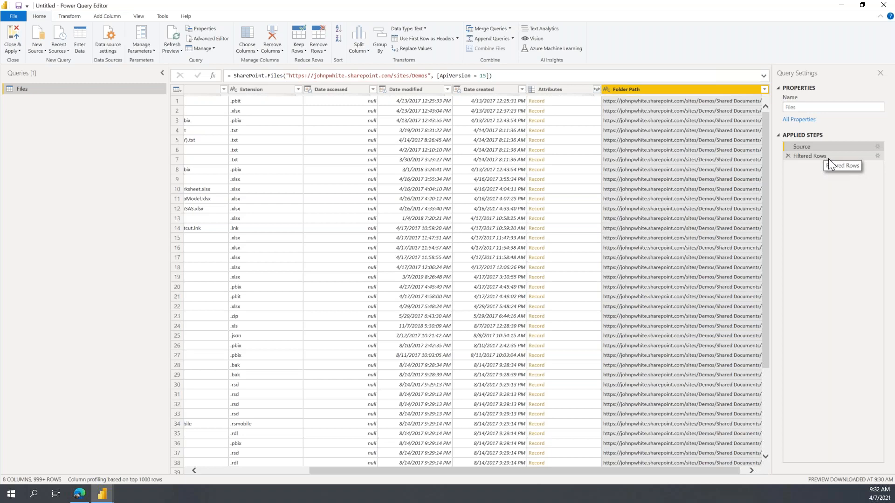
left_click(829, 158)
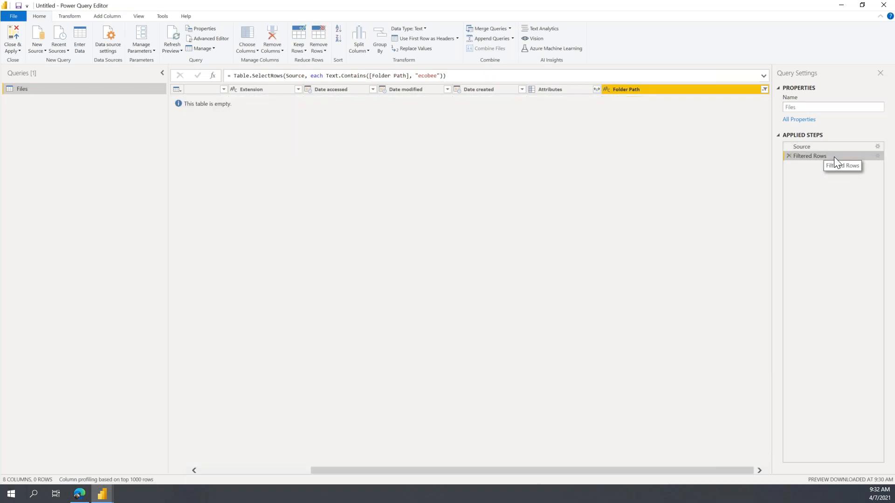
left_click(877, 157)
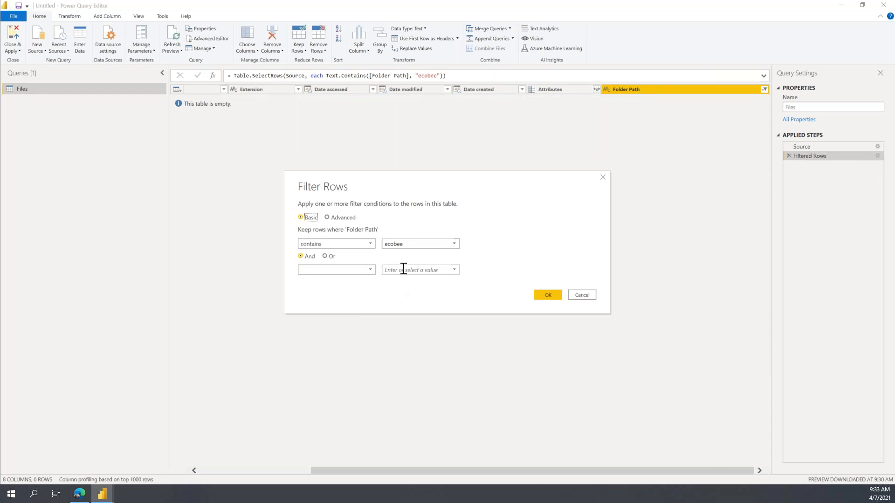
left_click(387, 246)
key("BackSpace")
type("E")
left_click(545, 295)
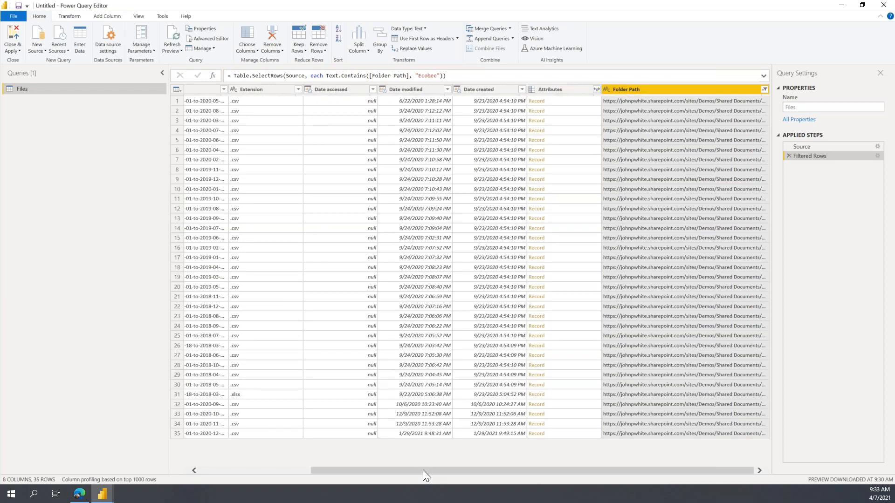
Keep only .csv files in the Extension column and combine their contents, using the first file as sample and comma as delimiter.
left_click_drag(423, 469, 322, 460)
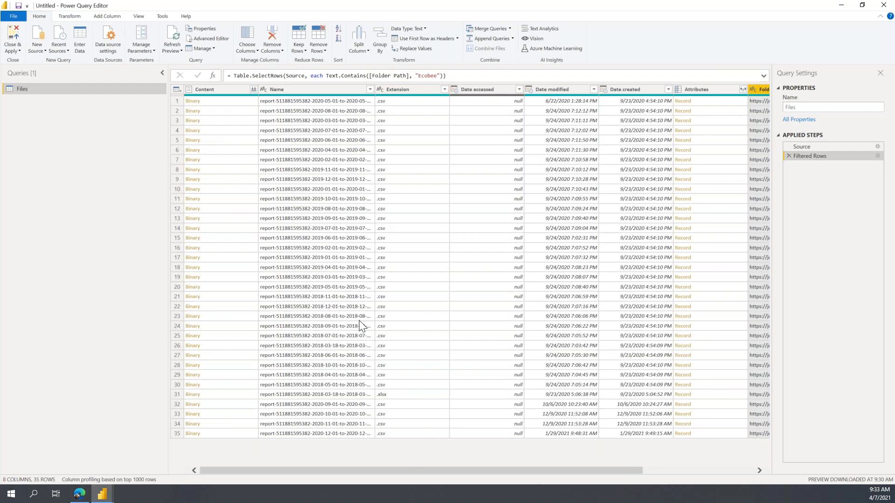
left_click(445, 89)
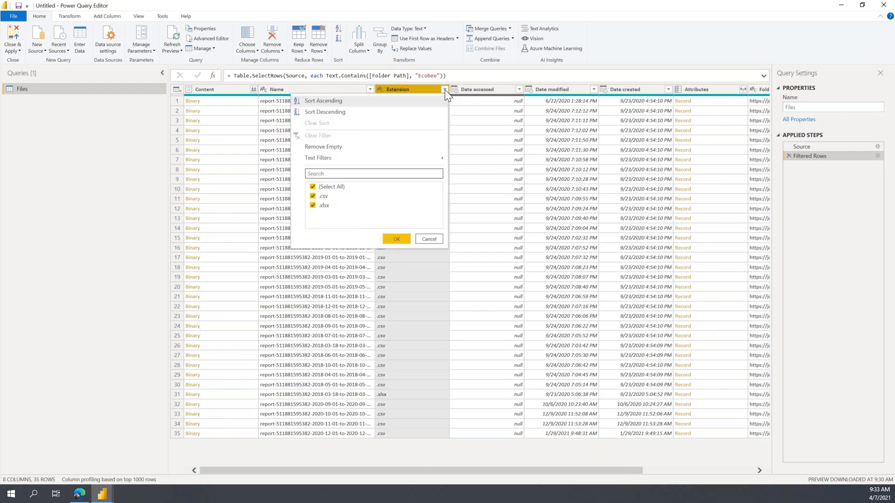
left_click(315, 206)
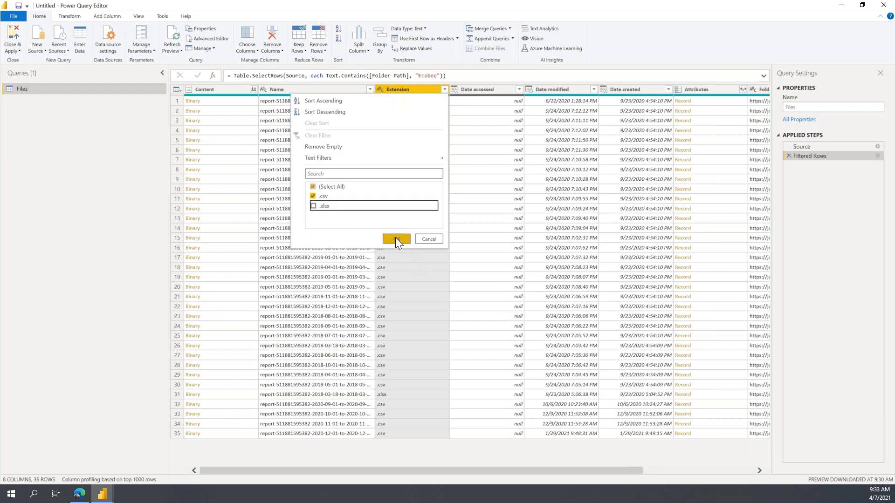
left_click(395, 239)
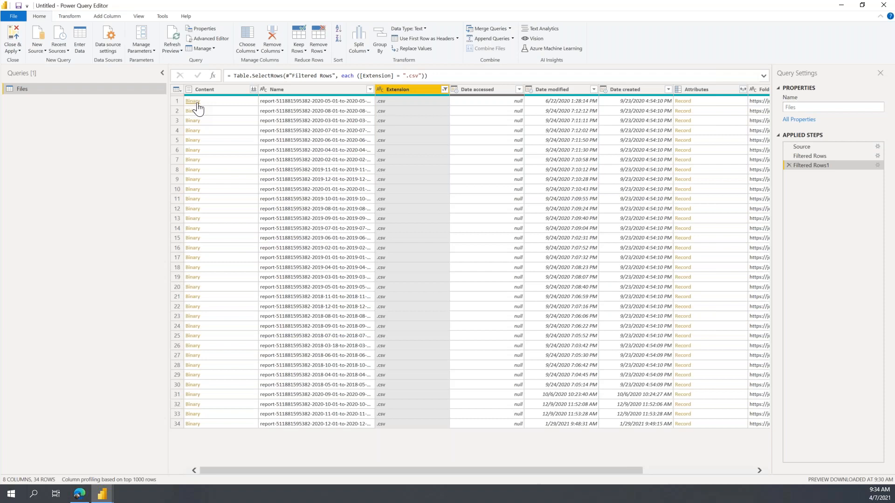
left_click(253, 90)
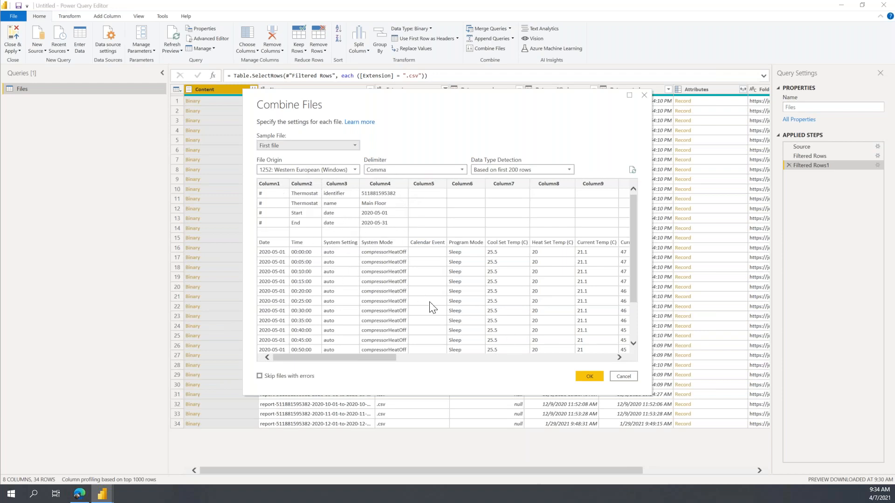
left_click(593, 379)
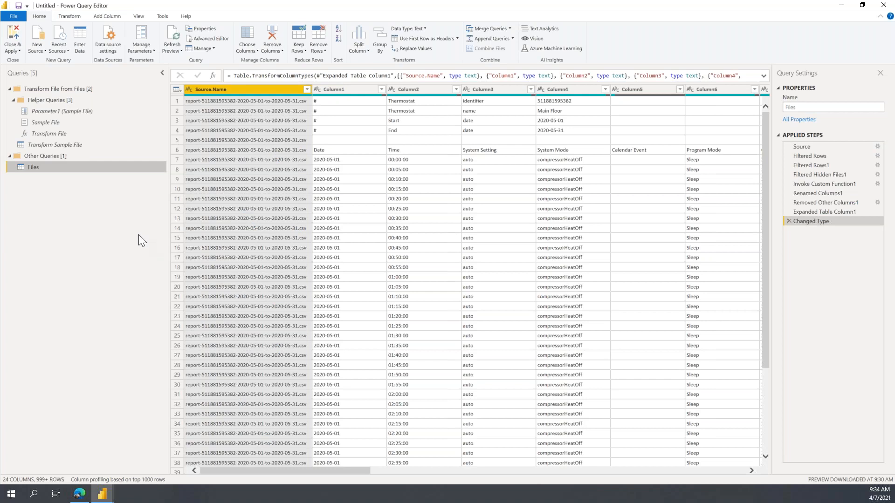
Remove the top 5 rows in the Transform Sample File query.
left_click(57, 145)
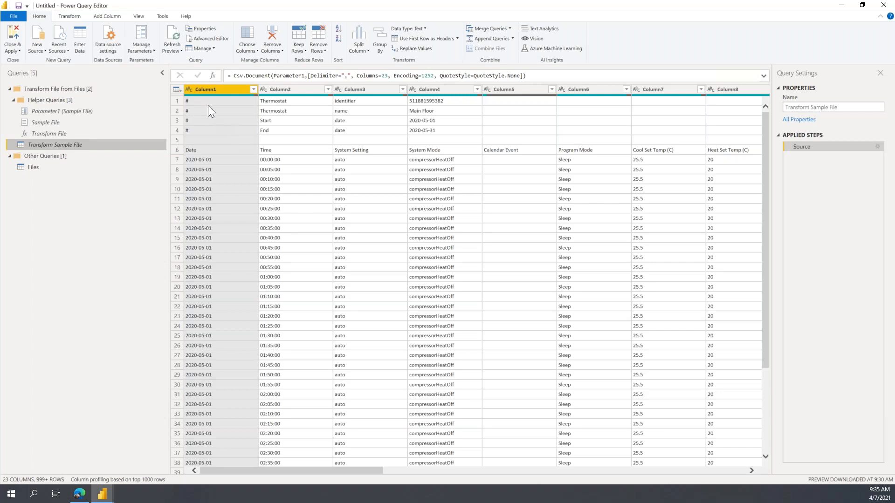
left_click(182, 88)
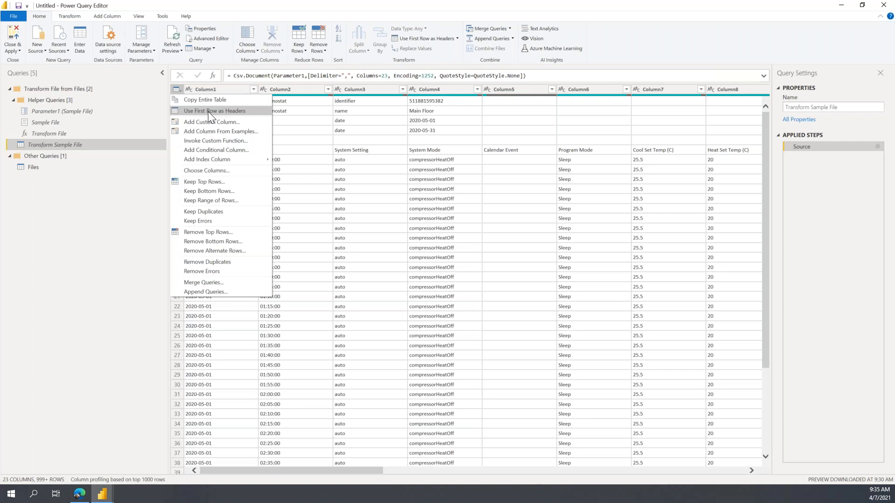
left_click(219, 232)
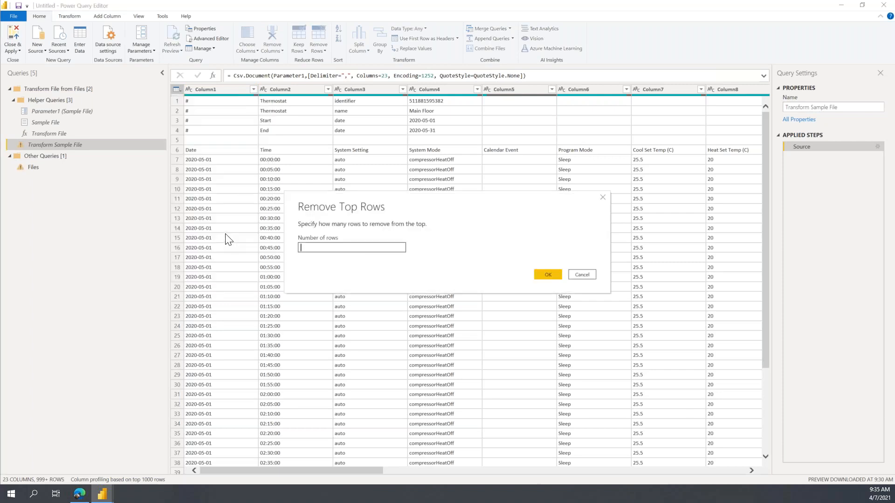
type("5")
left_click(555, 273)
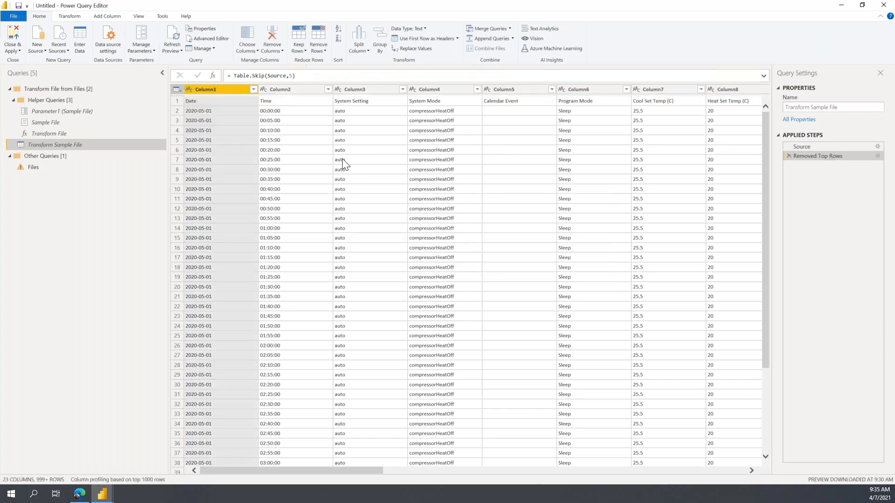
Promote the first row to column headers in the Transform Sample File query.
left_click(177, 89)
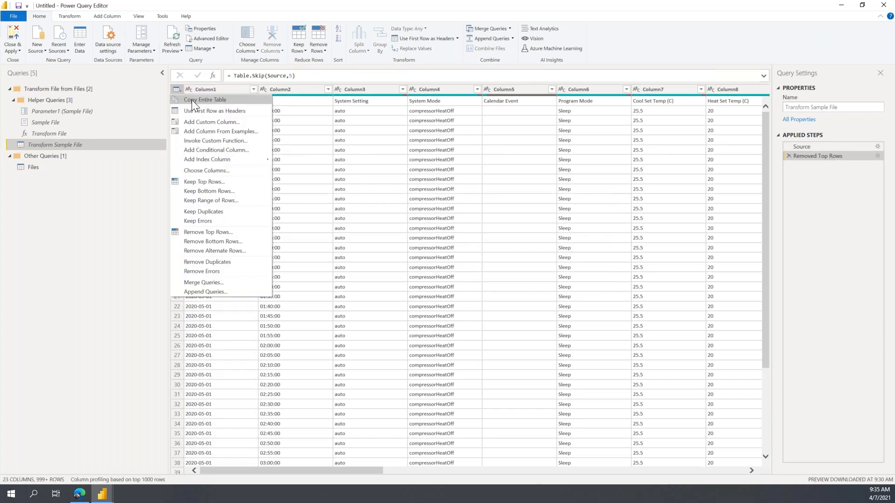
left_click(201, 112)
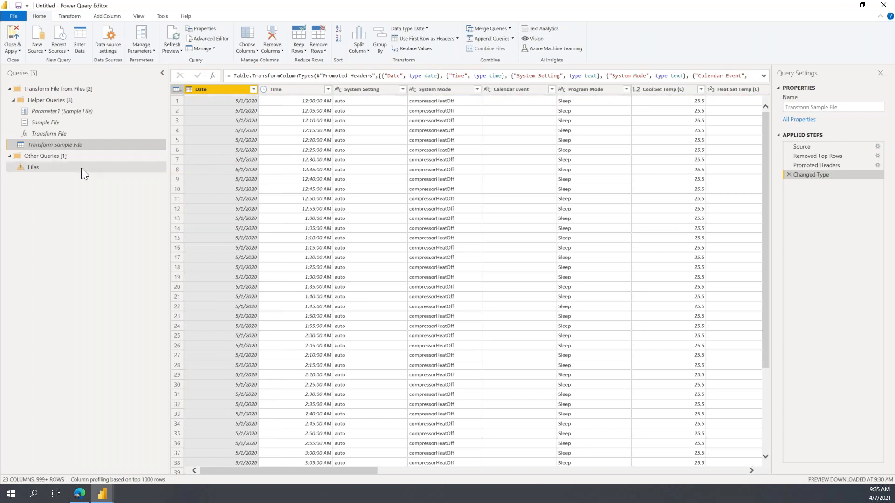
In the Files query, delete the Changed Type step after Expanded Table Column1 and remove the Source.Name column.
left_click(63, 169)
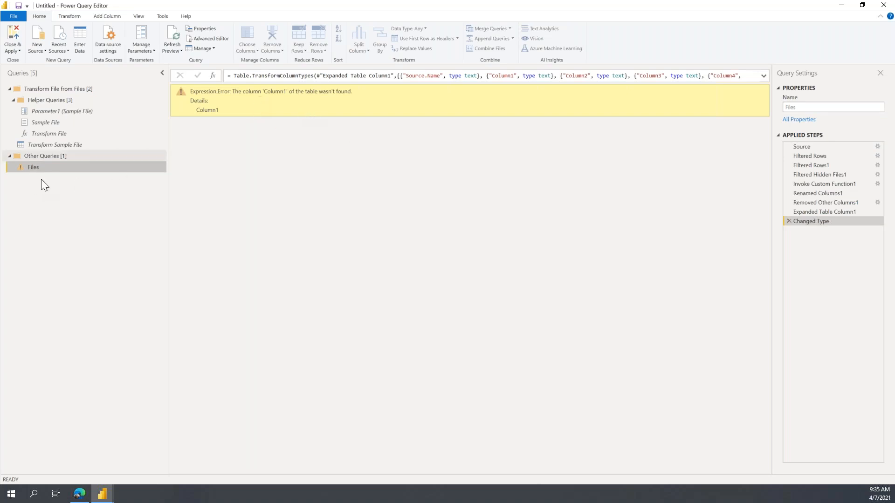
left_click(809, 212)
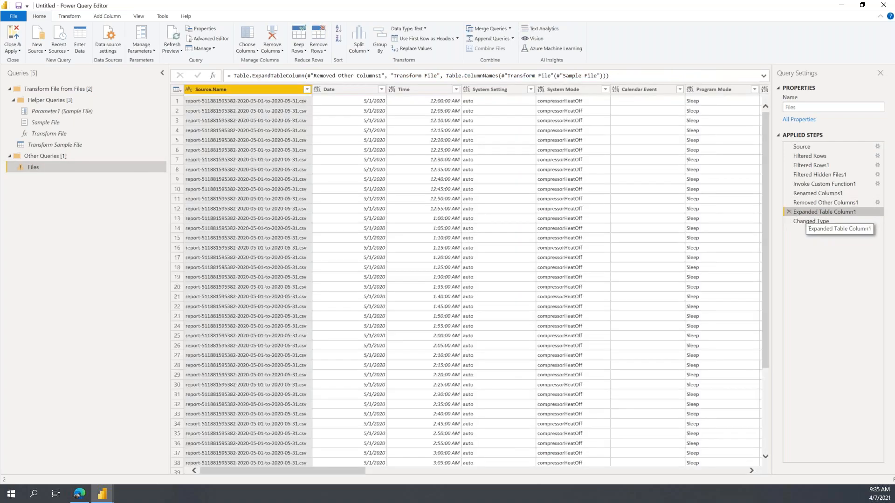
left_click(810, 223)
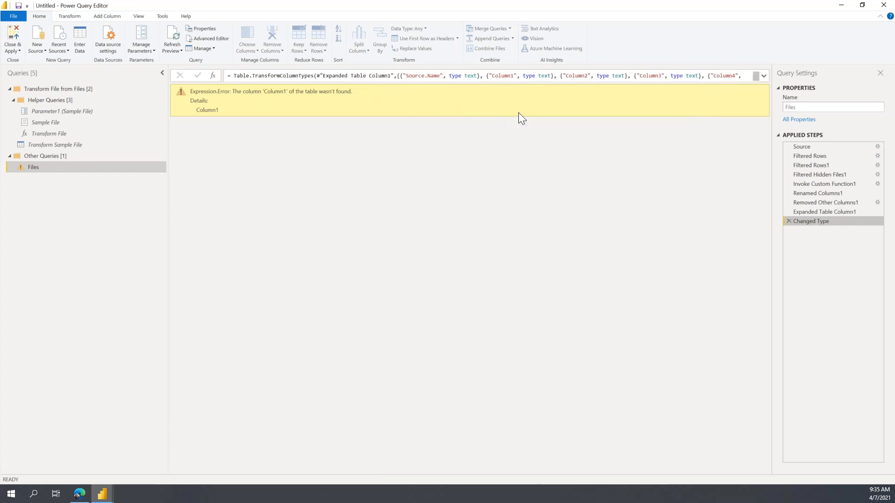
left_click(788, 222)
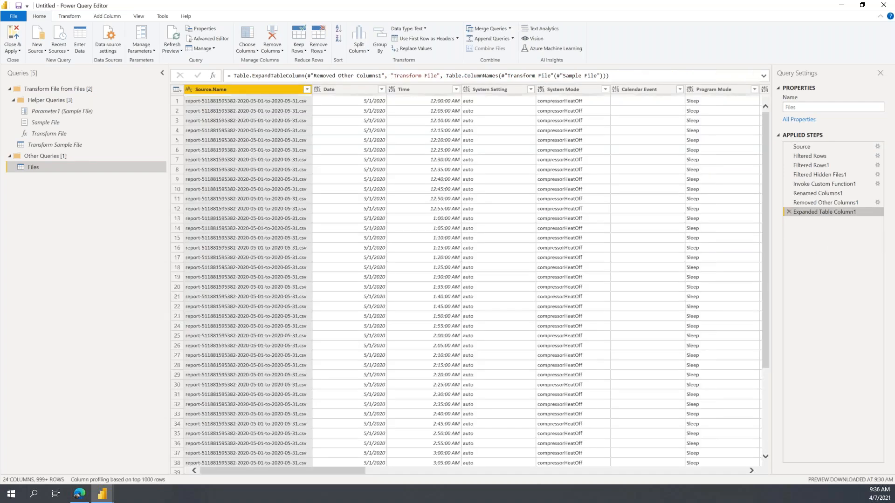
right_click(218, 90)
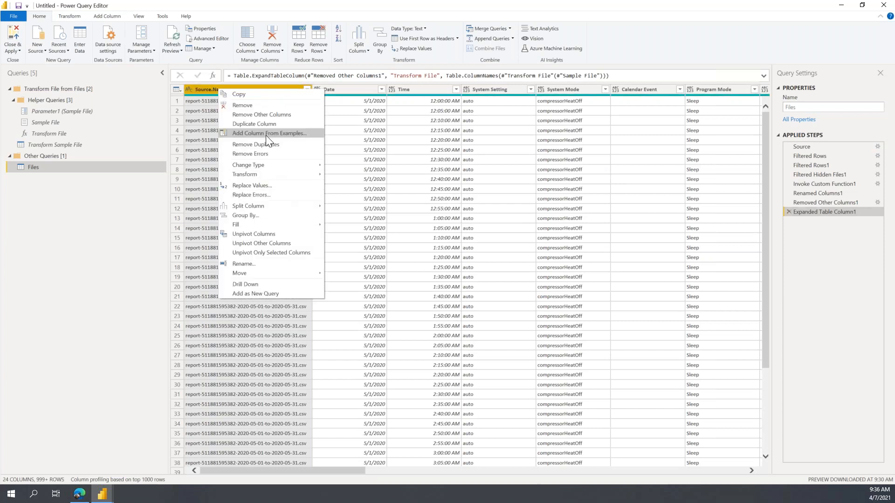
left_click(261, 106)
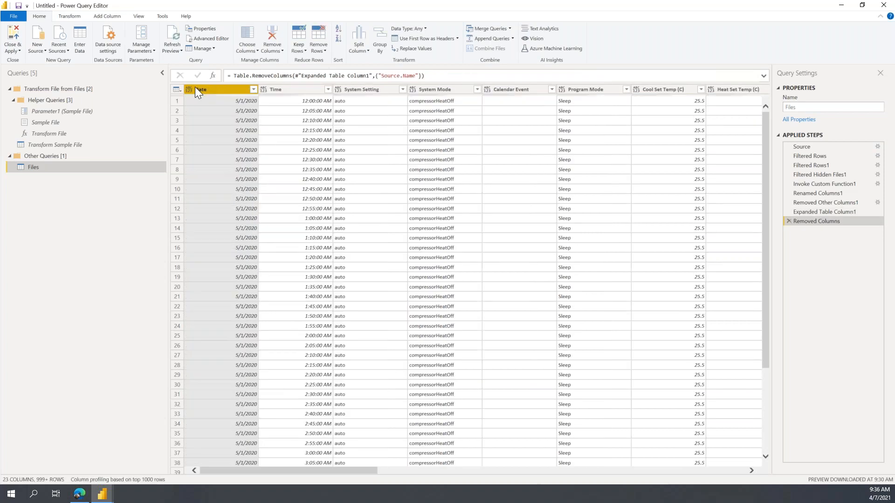
Set the Date column's data type to Date and the Time column's data type to Time.
left_click(188, 89)
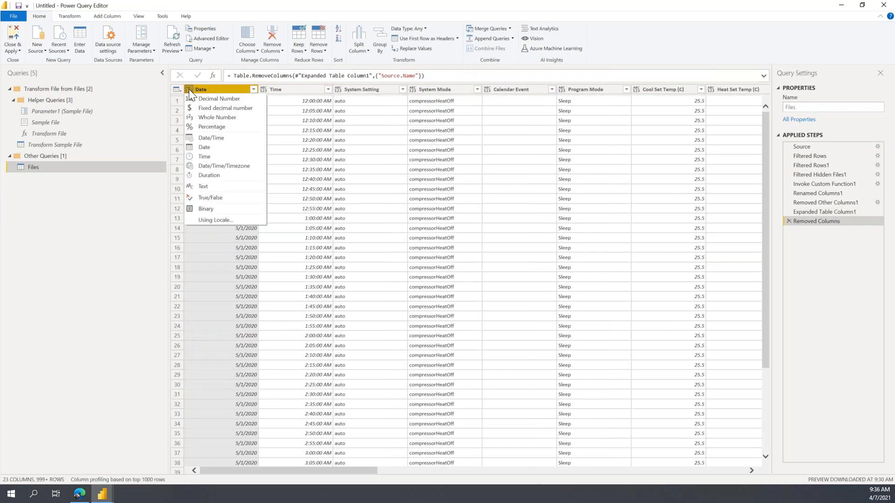
left_click(227, 149)
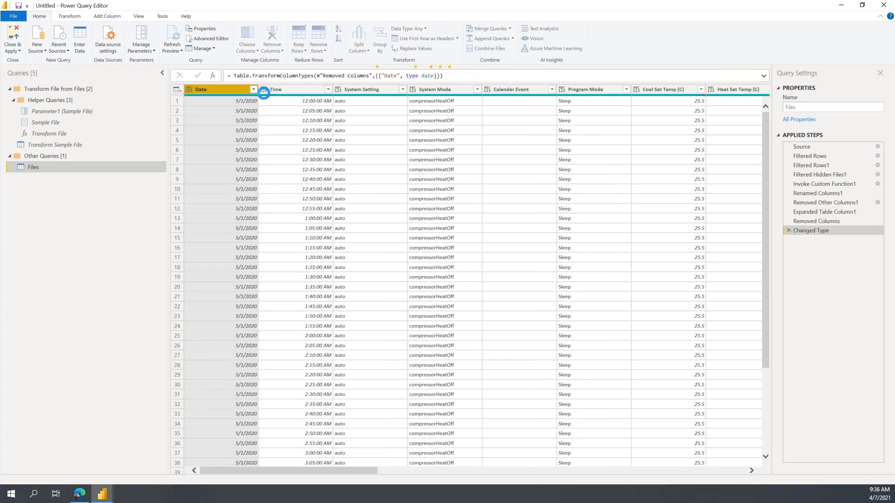
left_click(264, 88)
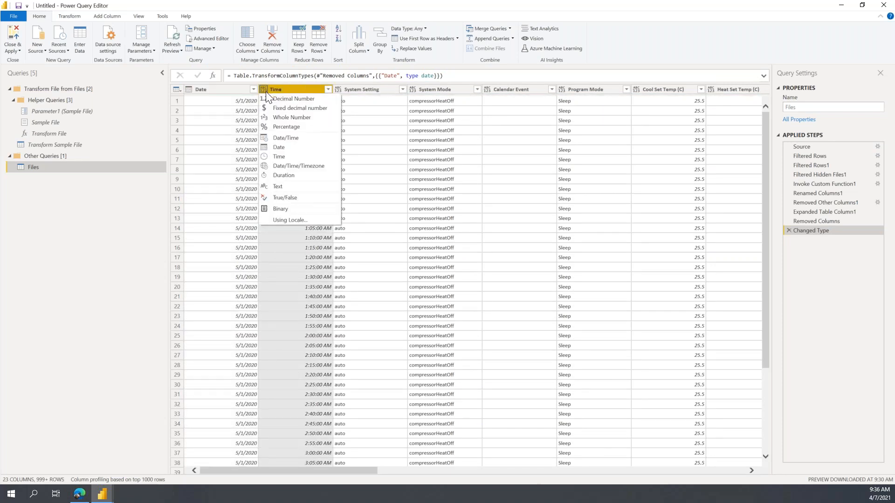
left_click(292, 156)
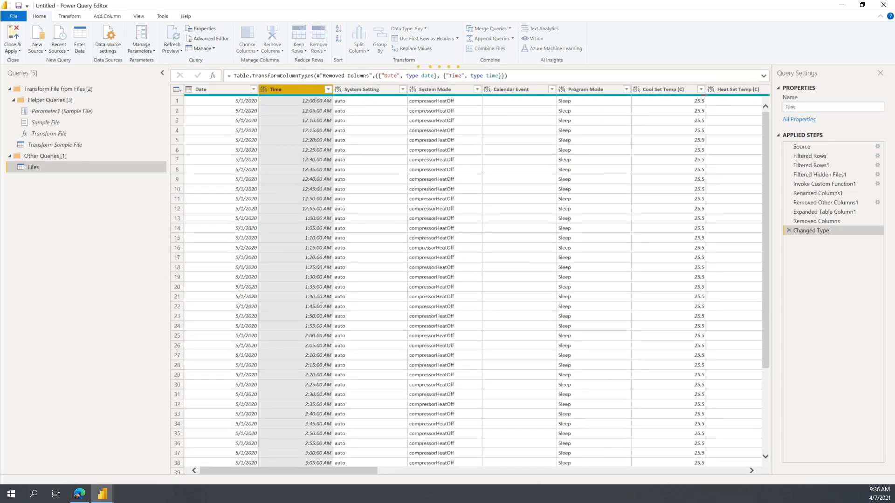
Set the data type of the columns from System Setting through Program Mode to Text.
left_click(363, 90)
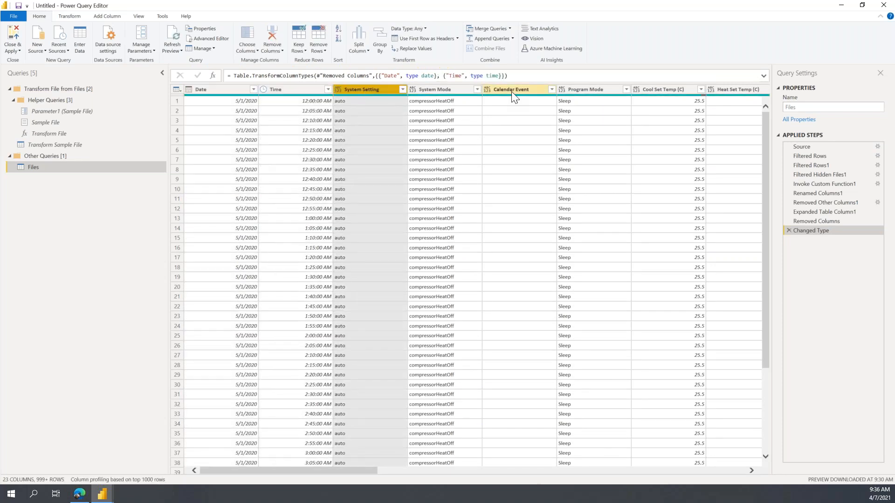
left_click(606, 88, "shift")
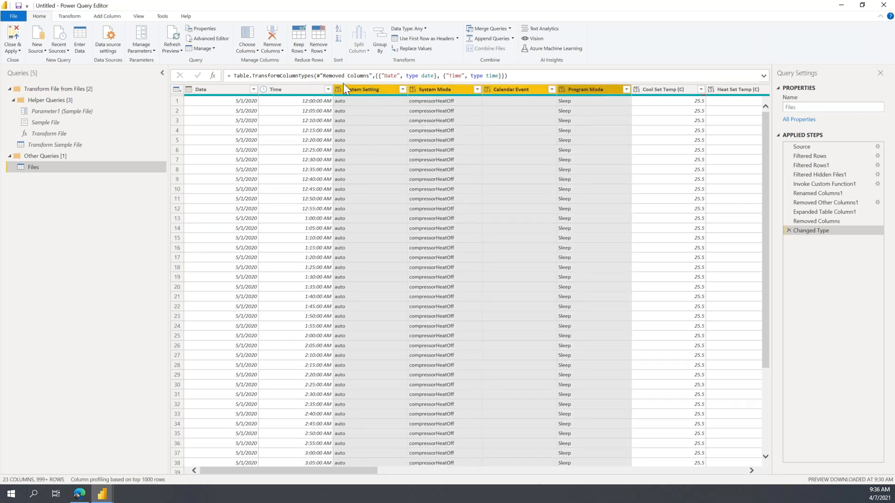
left_click(71, 15)
left_click(135, 29)
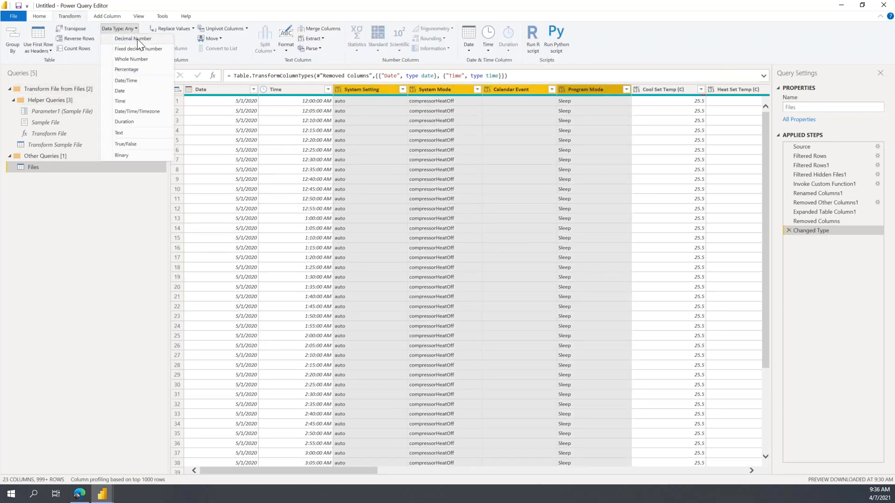
left_click(136, 132)
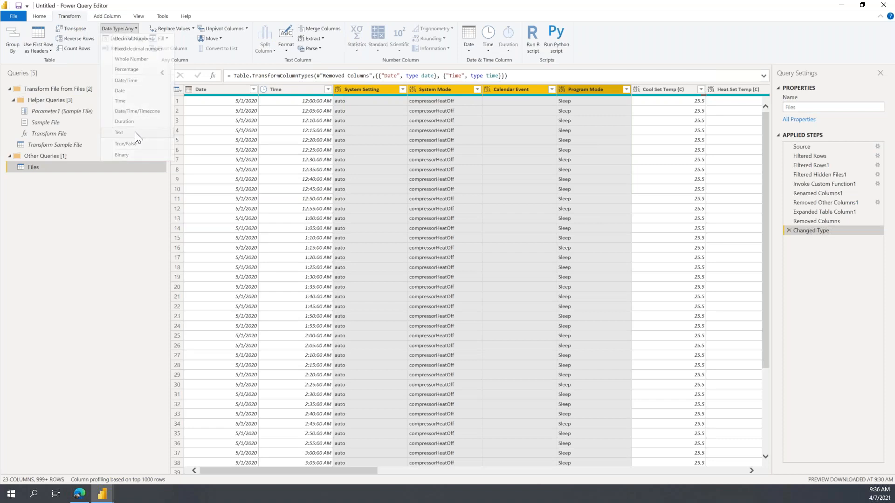
Set the data type of all columns from Cool Set Temp (C) through Thermostat Motion to Decimal Number.
left_click(669, 90)
left_click_drag(349, 471, 613, 468)
left_click_drag(625, 469, 757, 463)
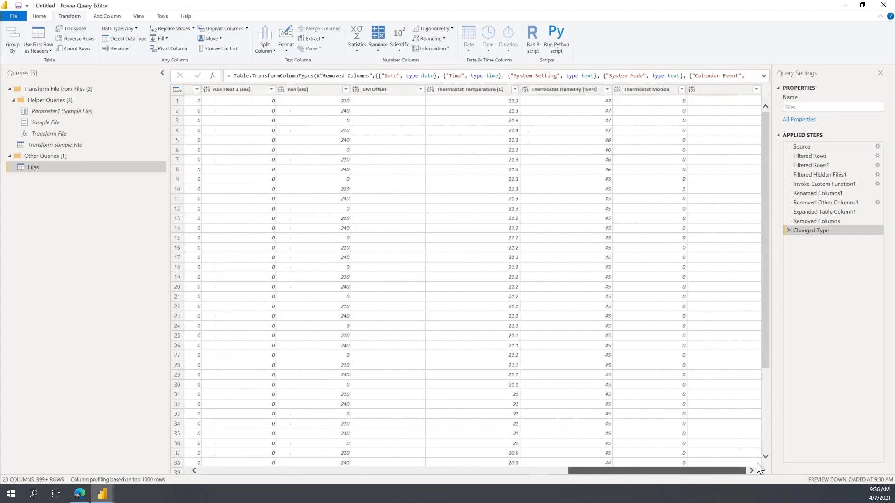
left_click(638, 88, "shift")
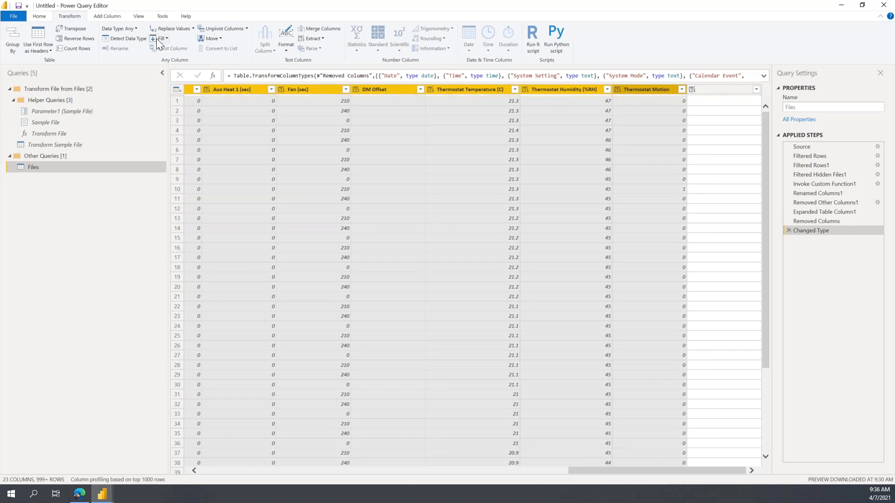
left_click(119, 28)
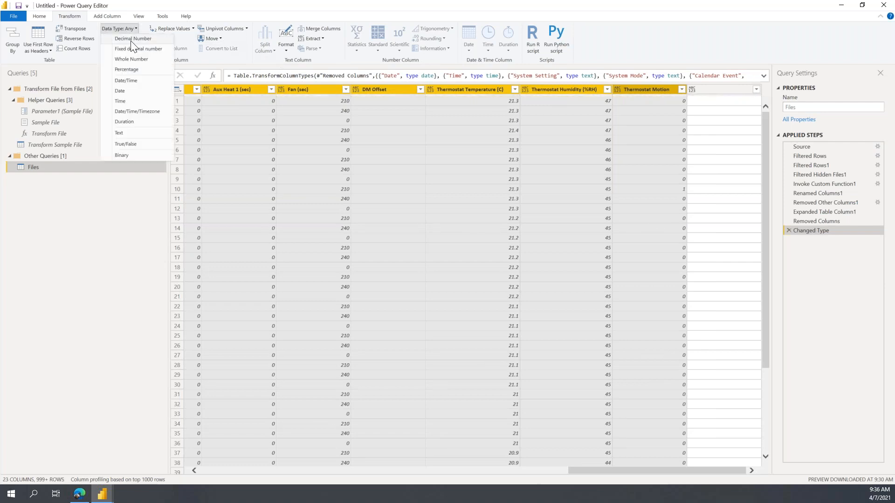
left_click(130, 40)
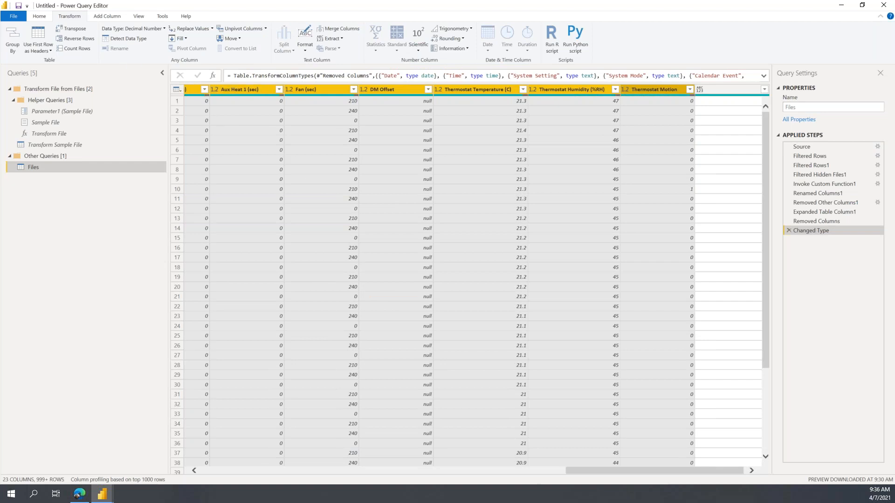
Close the Power Query Editor and apply the query changes to load the data into the report.
left_click_drag(587, 471, 175, 473)
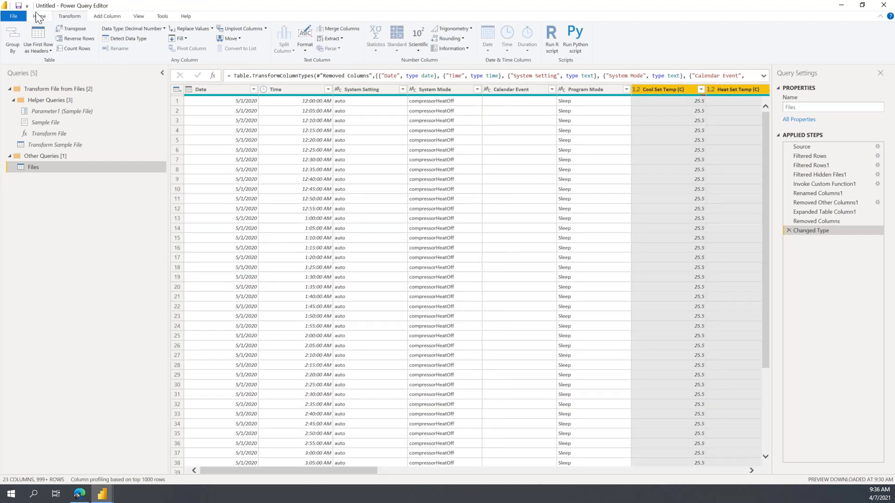
left_click(38, 16)
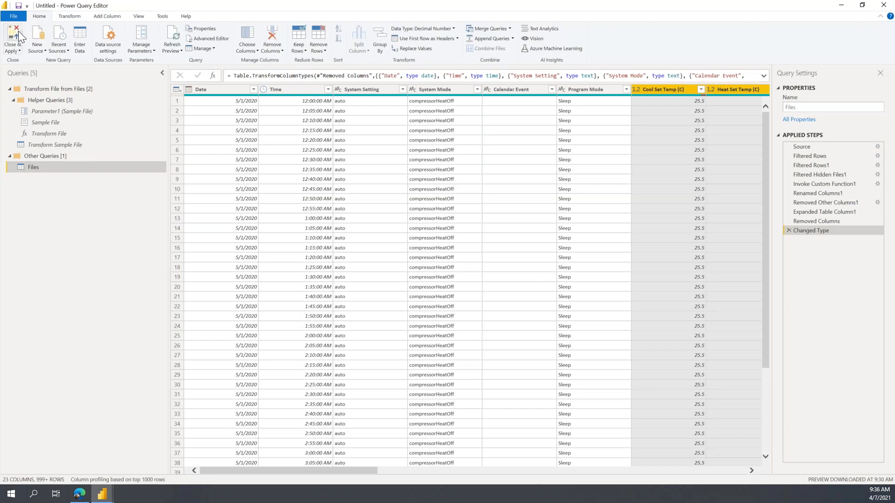
left_click(18, 31)
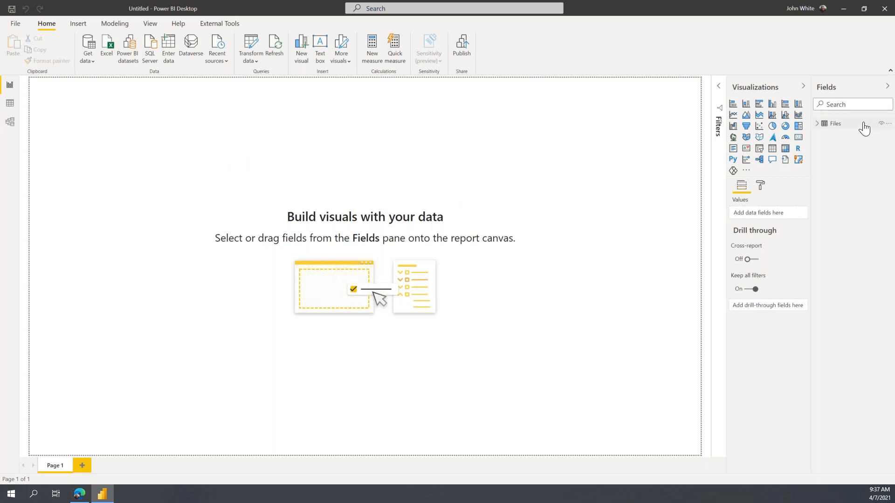
Set the default summarization of the Outdoor Temp (C) field in the Files table to Average.
left_click(817, 124)
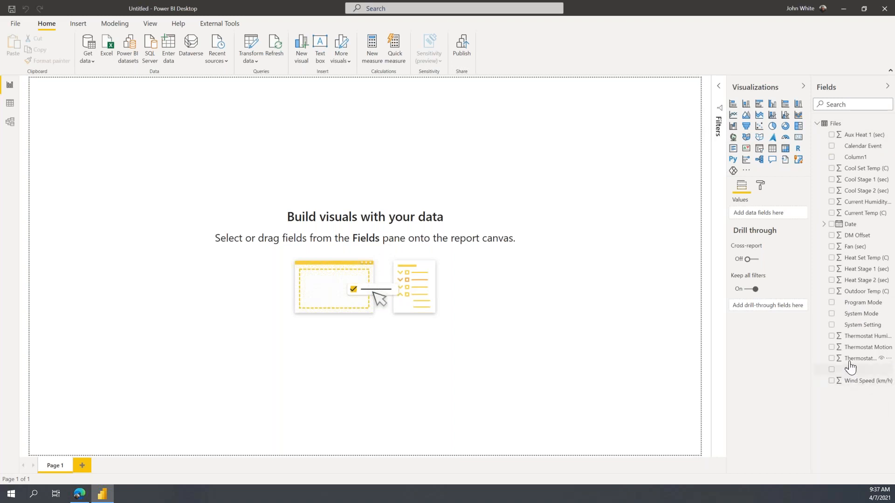
left_click(859, 293)
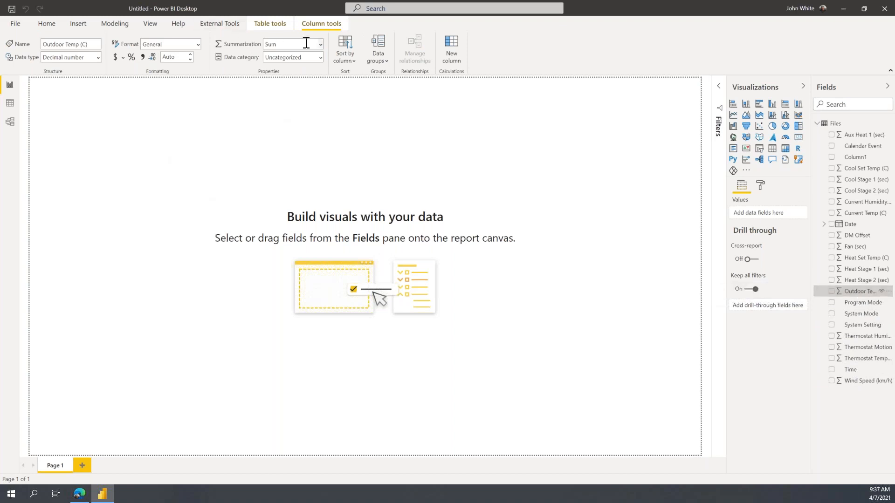
left_click(321, 44)
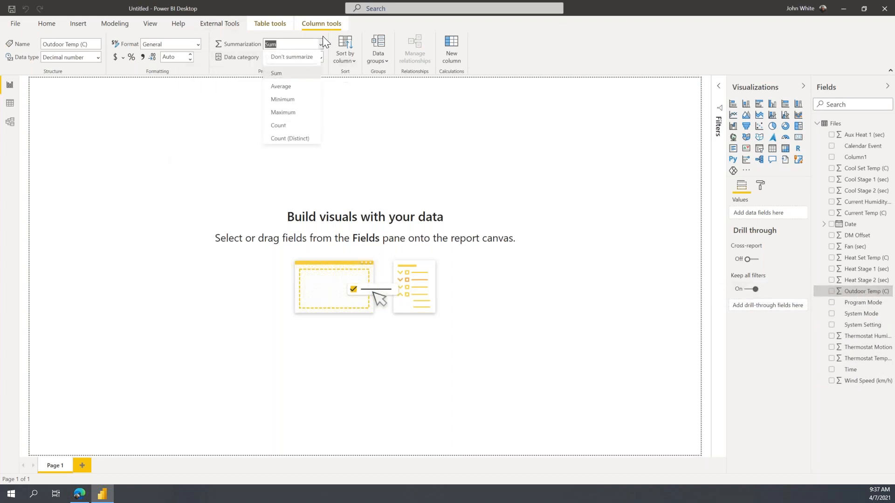
left_click(286, 88)
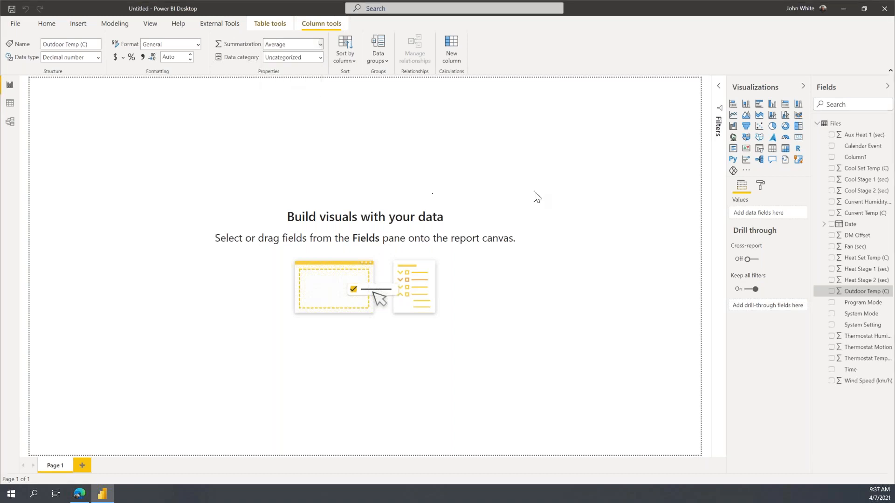
Create a measure in the Files table with the formula Avg Temp = AVERAGE(Files[Outdoor Temp (C)]).
right_click(840, 123)
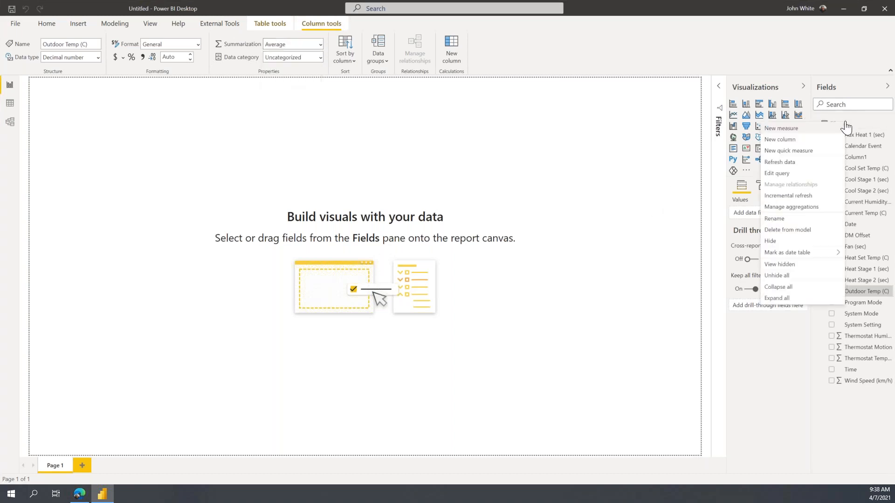
left_click(806, 133)
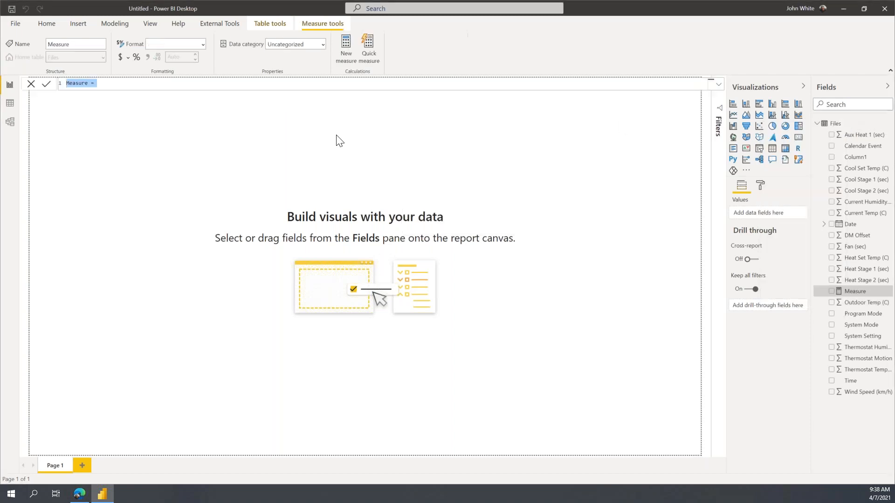
type("Avg Temp = AVER")
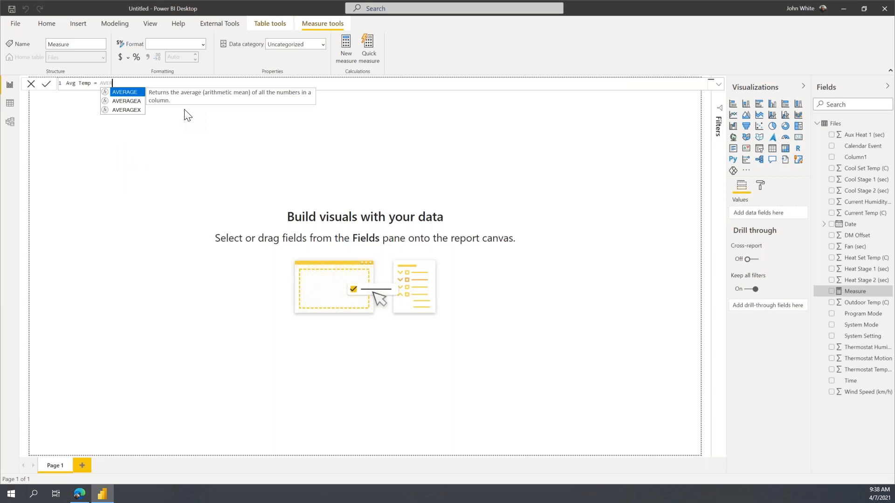
key("Tab")
type("Ou")
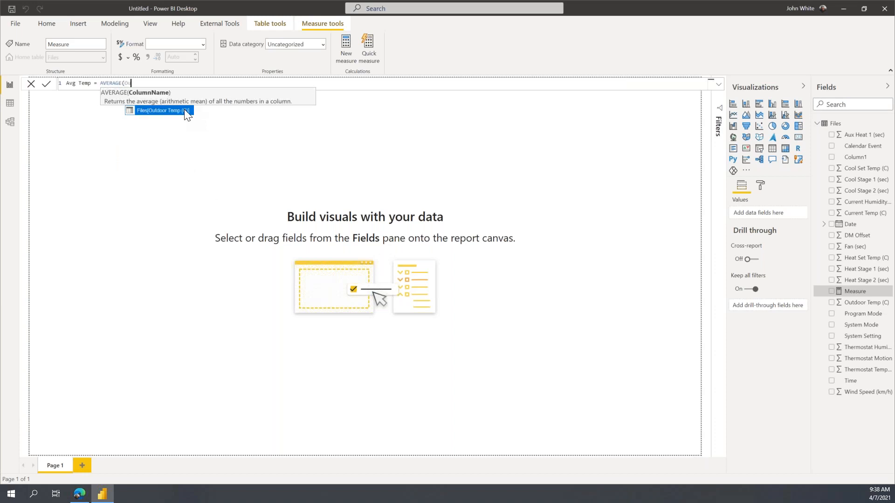
key("Tab")
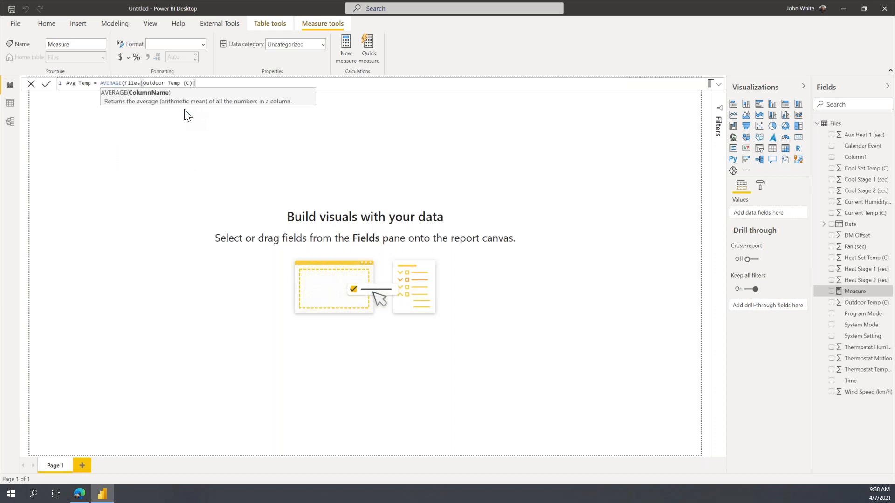
type(")")
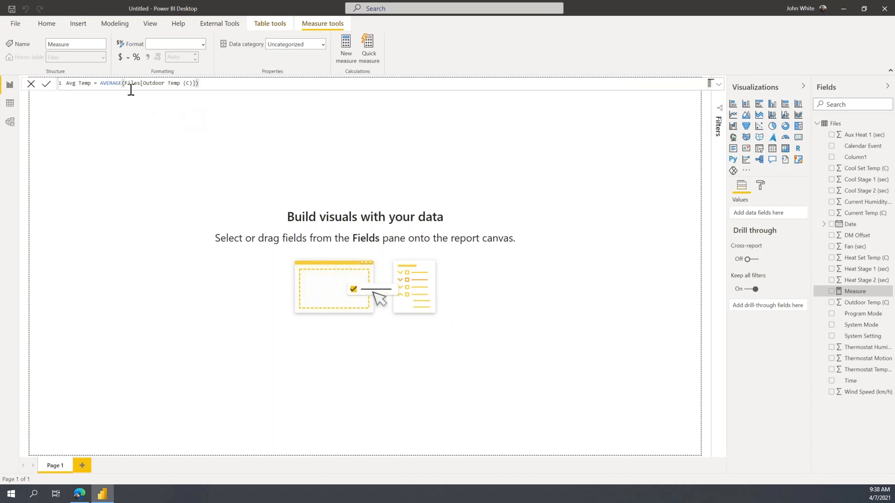
left_click(47, 87)
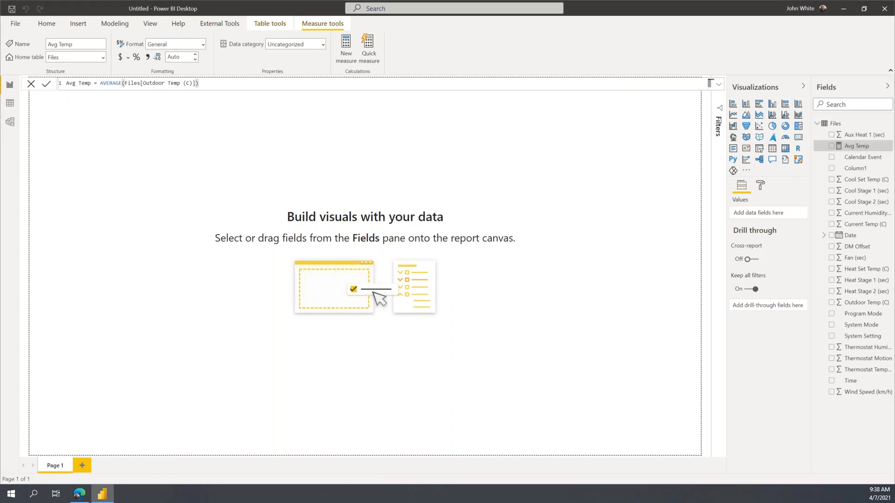
left_click(85, 120)
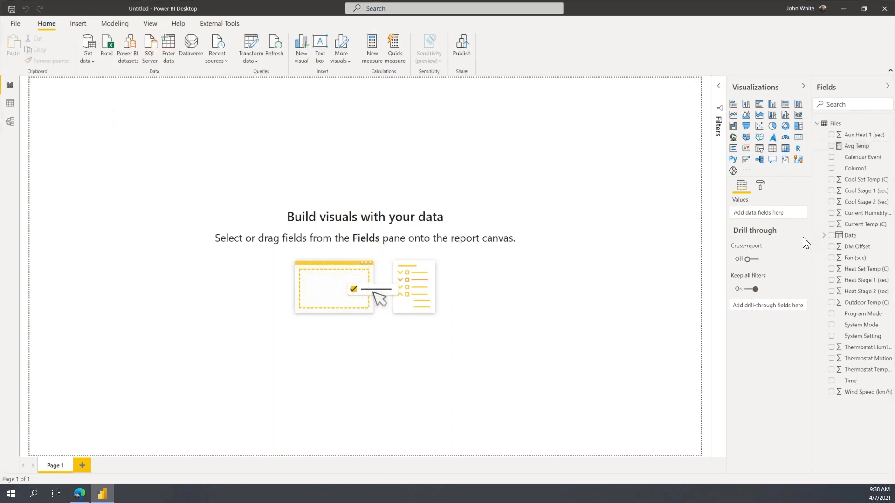
Create a line and stacked column chart with Cool Stage 1, Cool Stage 2, Heat Stage 1 and Heat Stage 2 (sec) as column values.
left_click(832, 192)
left_click(832, 202)
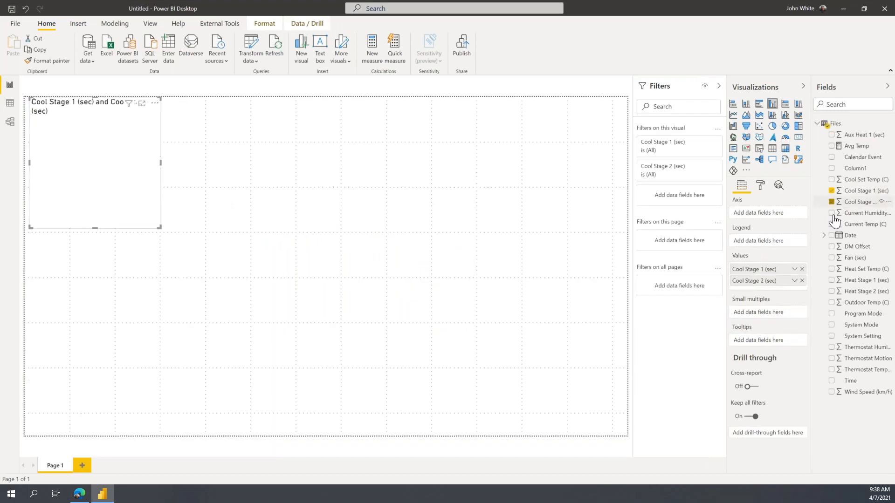
left_click(832, 280)
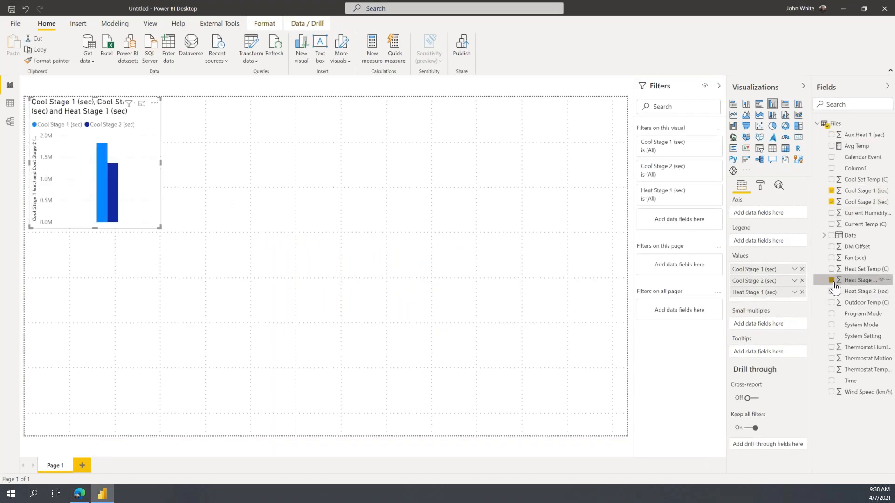
left_click(832, 292)
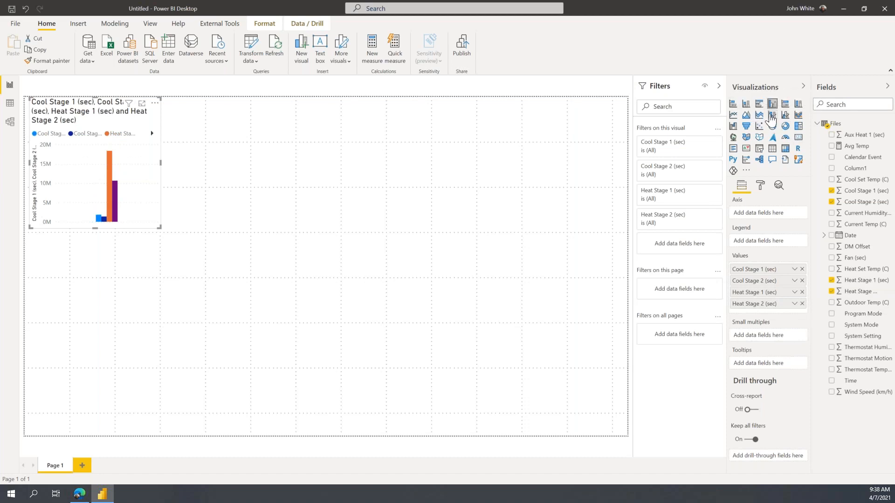
left_click(772, 115)
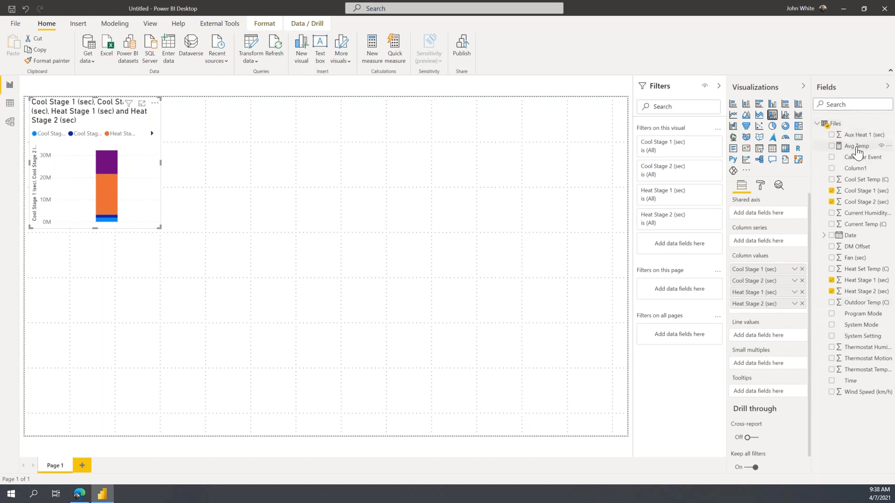
Add the Avg Temp measure as the chart's line values and enlarge the chart to nearly the full page width.
left_click_drag(852, 149, 766, 336)
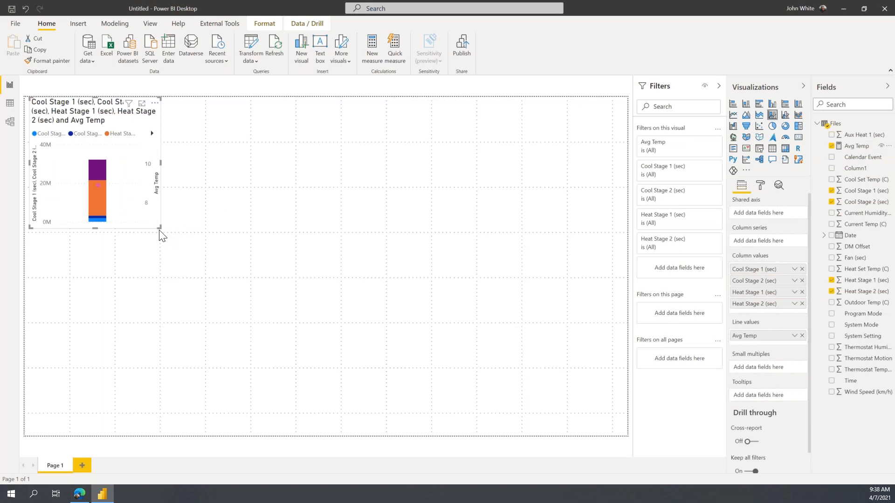
left_click_drag(160, 231, 618, 298)
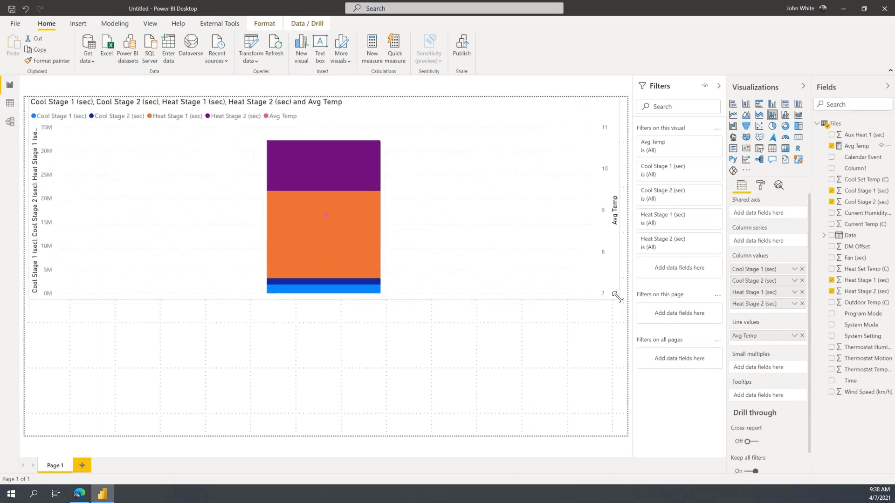
Put Date on the chart's shared axis, remove the Quarter level, and expand the hierarchy to show year and month.
left_click_drag(847, 236, 757, 214)
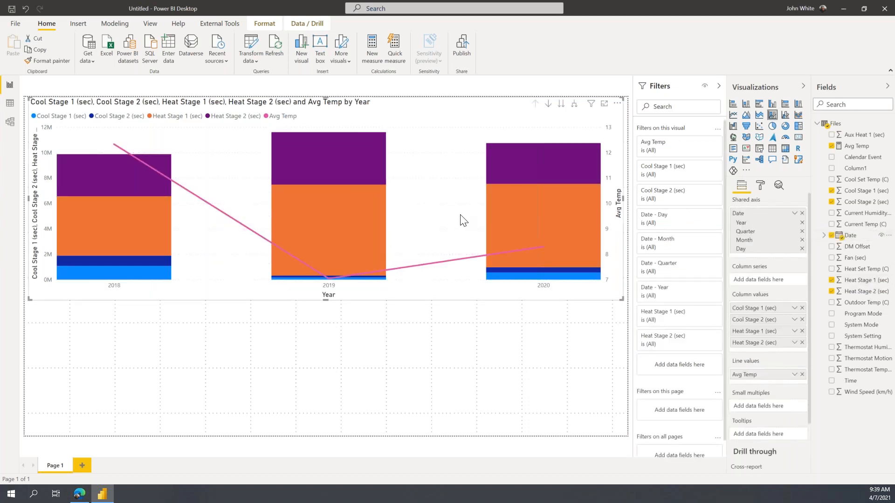
left_click(801, 232)
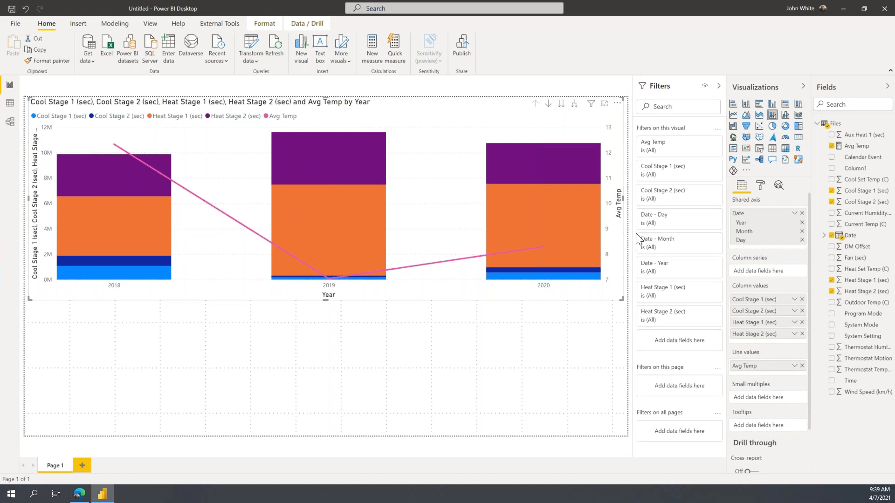
left_click(575, 106)
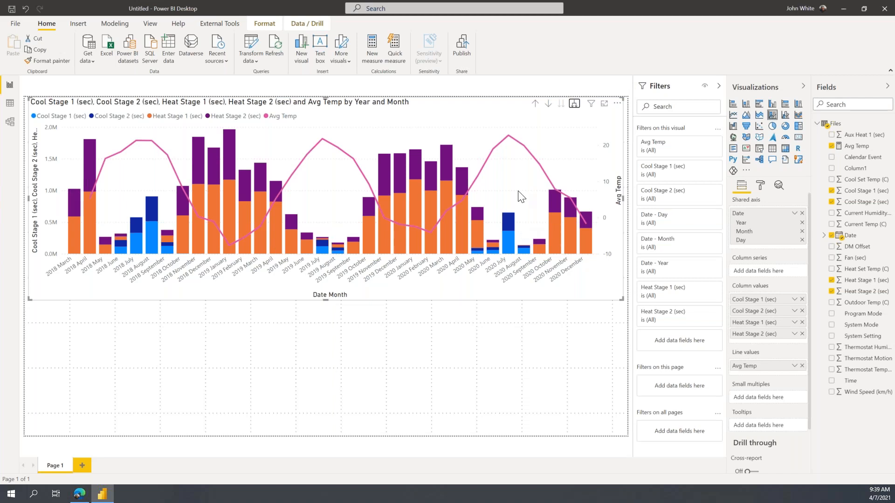
Start publishing the report and save it as TheromESPC in the Temp folder.
left_click(469, 42)
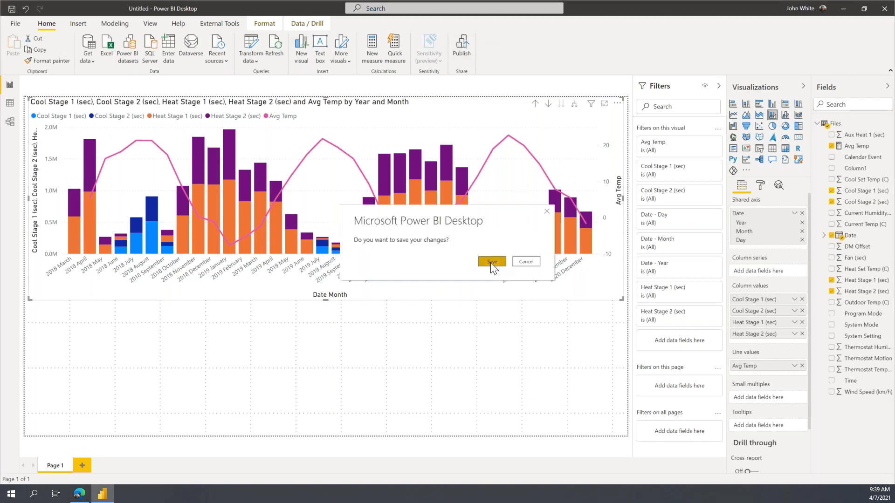
left_click(491, 262)
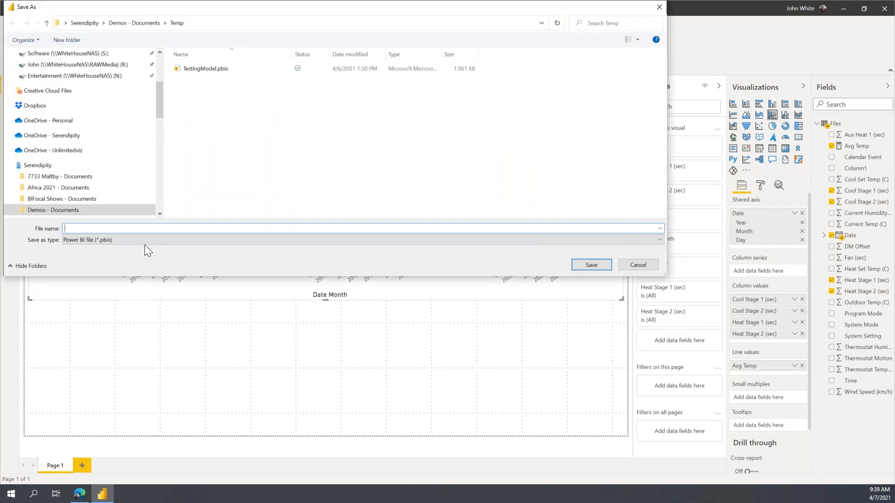
type("TheromESPC")
left_click(590, 265)
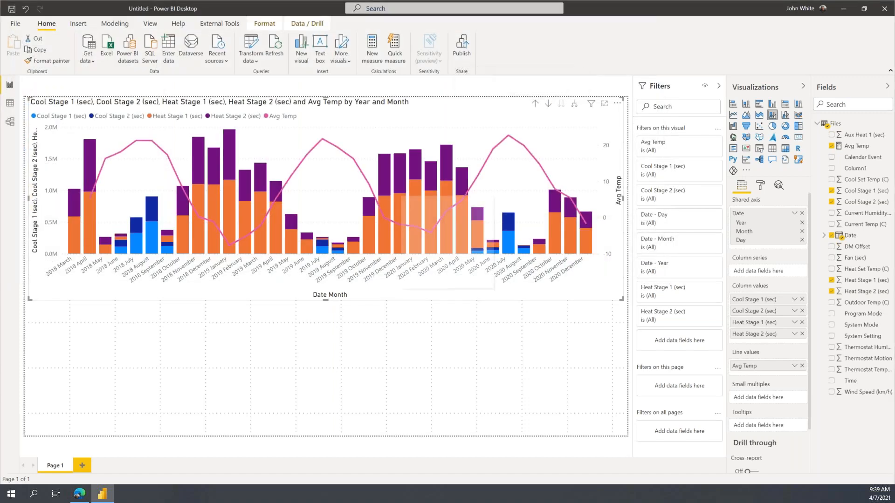
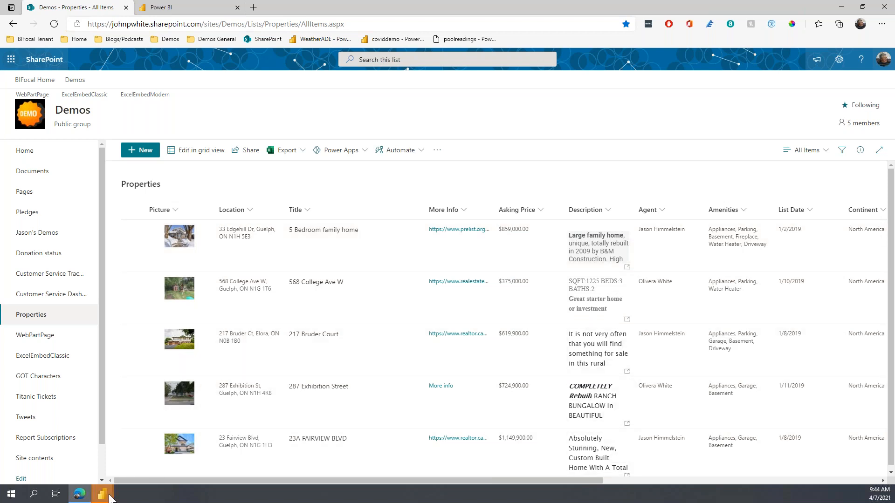
Switch to a new Power BI Desktop report and connect it to SharePoint Online lists using the Demos site URL and implementation 1.0.
mouse_move(111, 497)
left_click(144, 466)
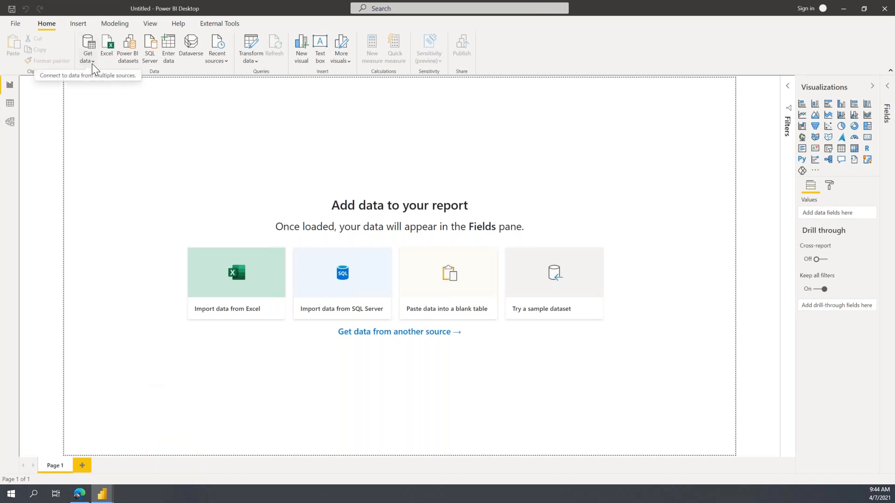
left_click(421, 333)
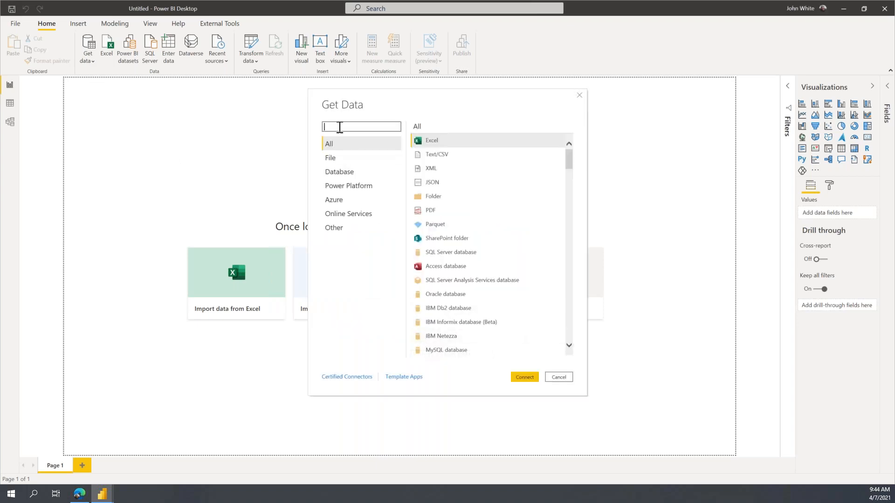
type("s")
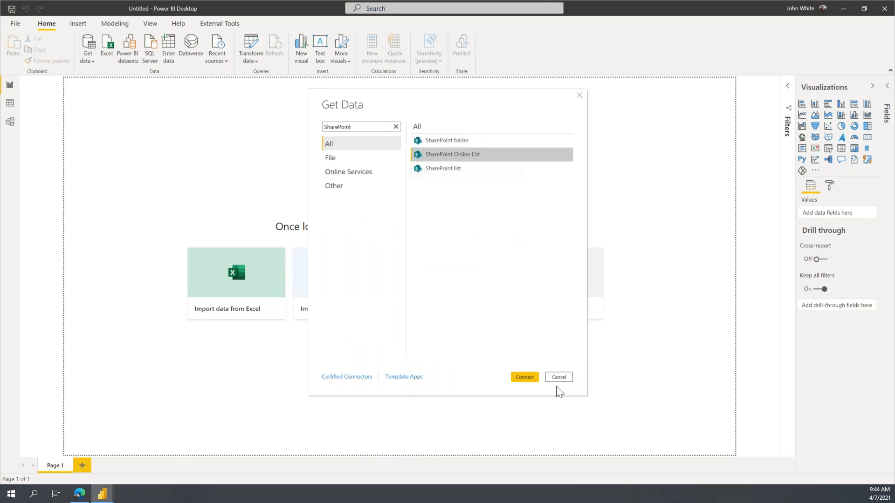
left_click(517, 376)
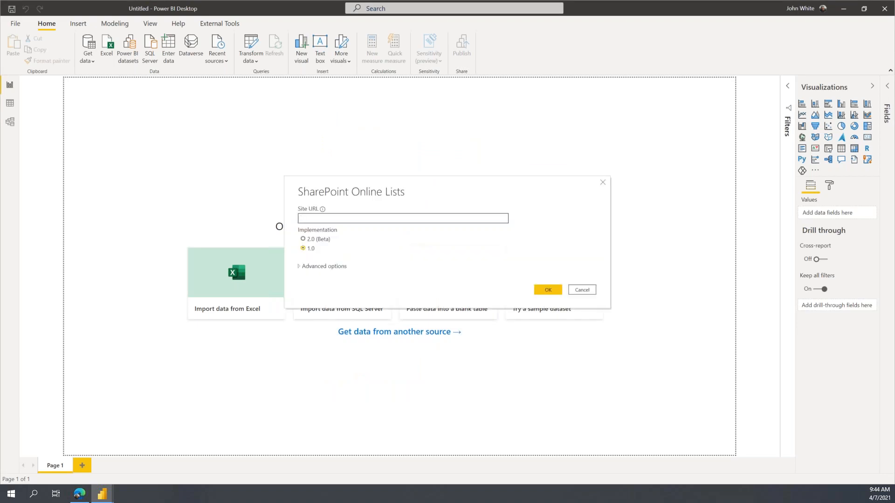
type("https://johnpwhite.sharepoint.com/sites/Demos")
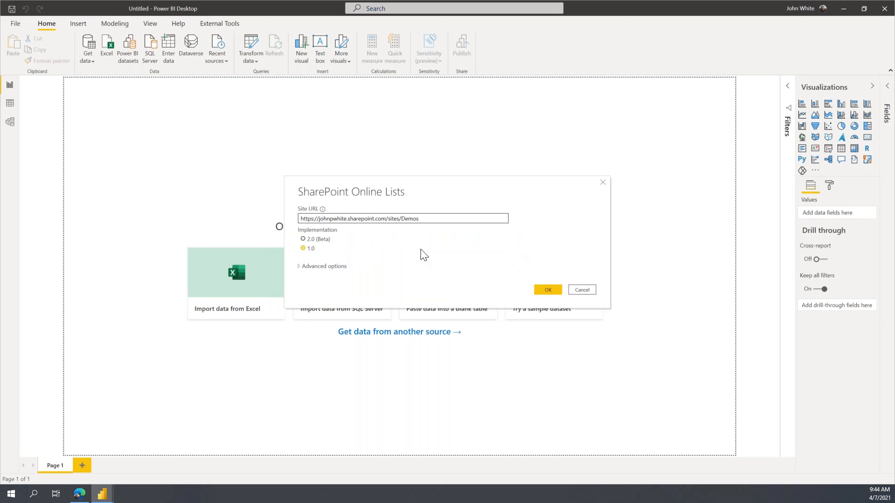
left_click(539, 289)
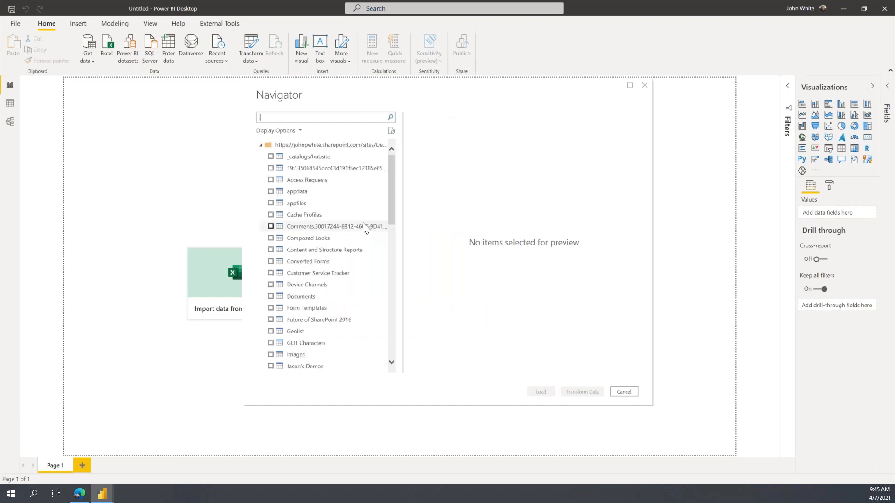
Choose the Properties list from the Demos site and open it in the Power Query Editor for transformation.
left_click_drag(393, 187, 417, 347)
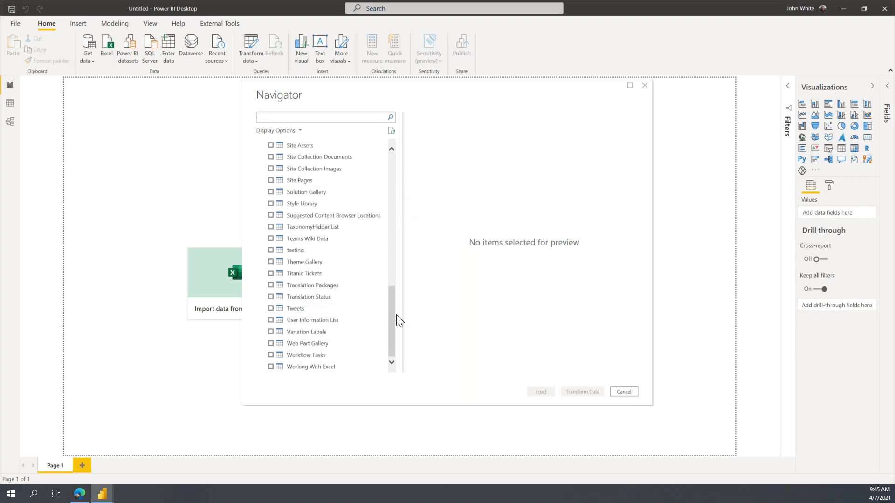
left_click_drag(392, 314, 396, 255)
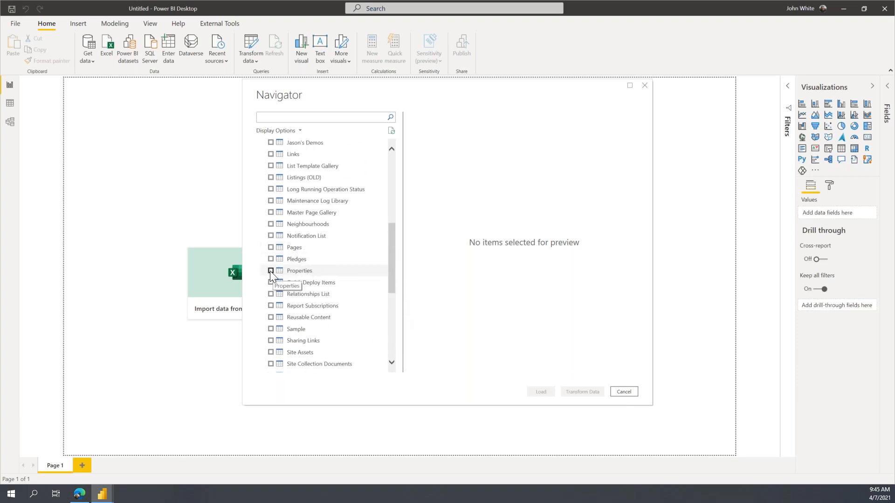
left_click(270, 271)
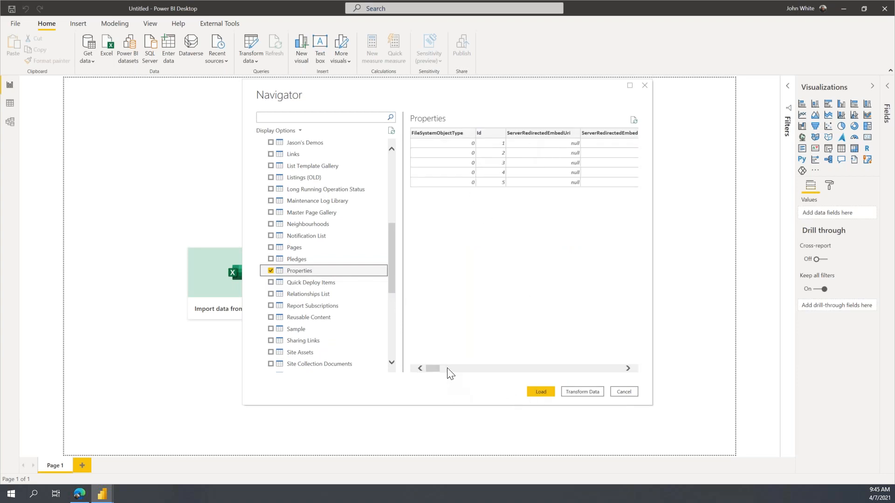
mouse_move(435, 368)
left_mouse_down()
mouse_move(464, 369)
mouse_move(447, 369)
left_mouse_up()
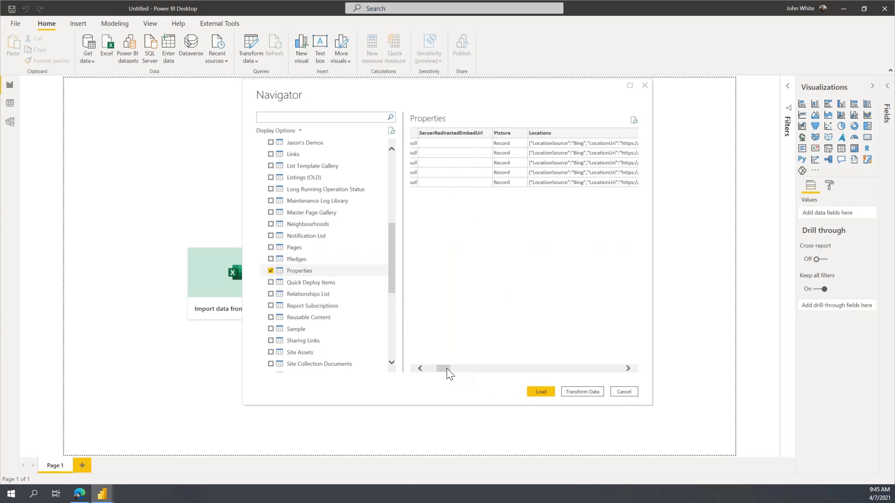
left_click(586, 391)
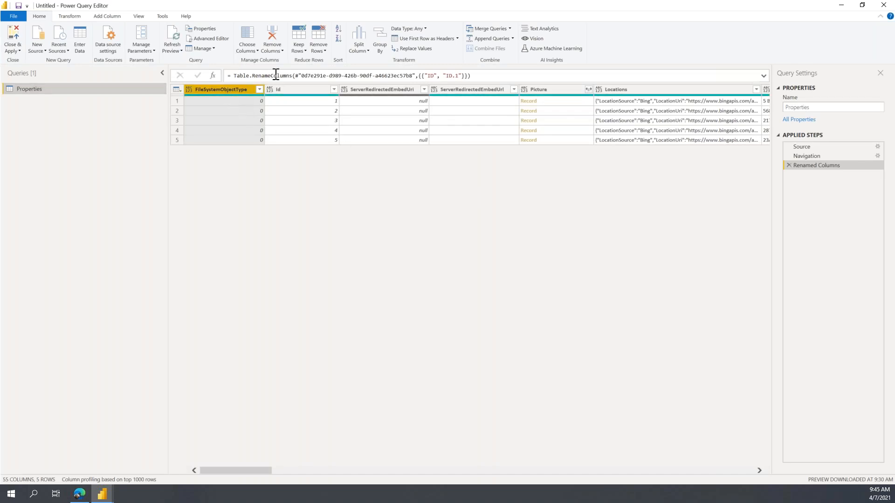
Remove the FileSystemObjectType, ServerRedirectedEmbedUri and ServerRedirectedEmbedUrl columns from the Properties query.
left_click(391, 89, "ctrl")
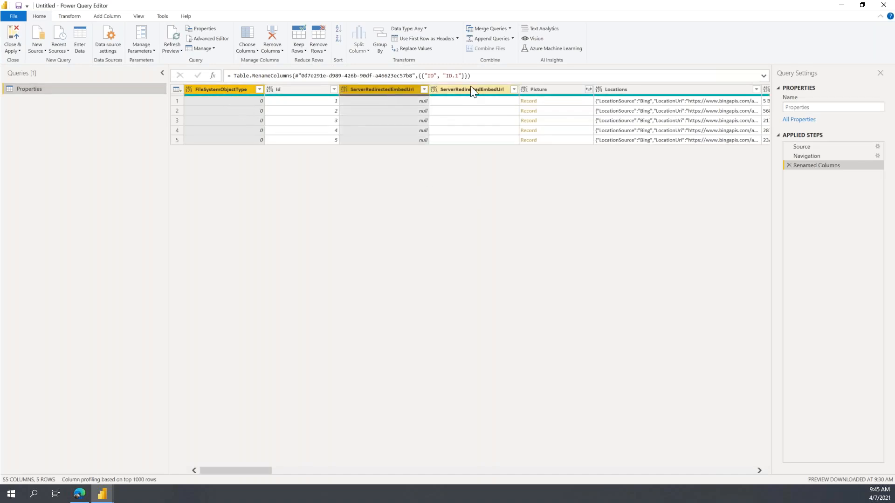
left_click(476, 88, "ctrl")
right_click(475, 88)
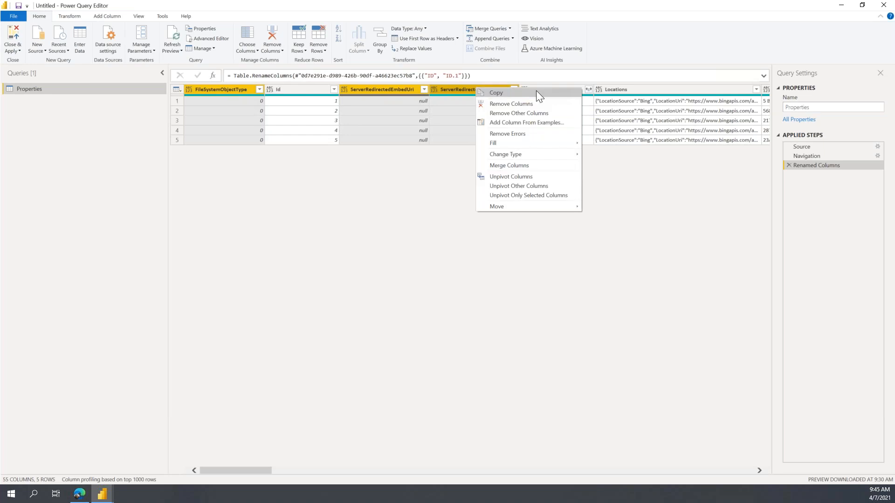
left_click(521, 104)
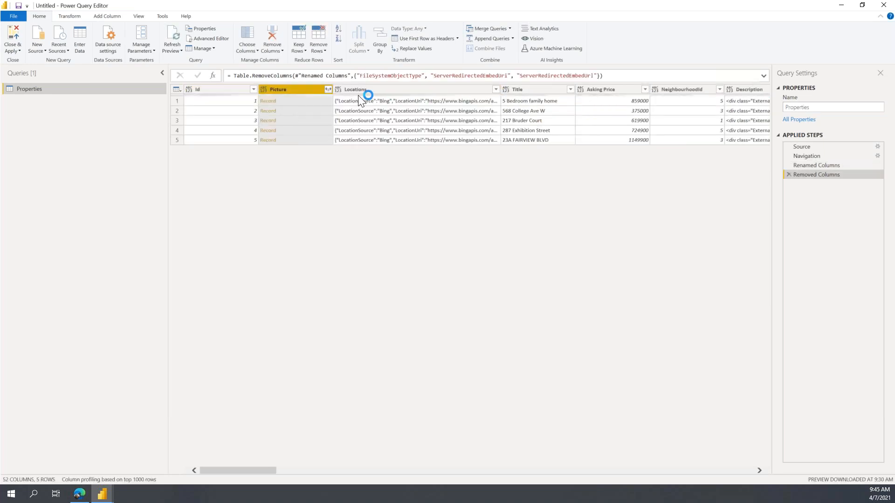
Remove the Picture, Locations and NeighbourhoodId columns from the Properties query.
left_click(422, 89, "ctrl")
right_click(422, 88)
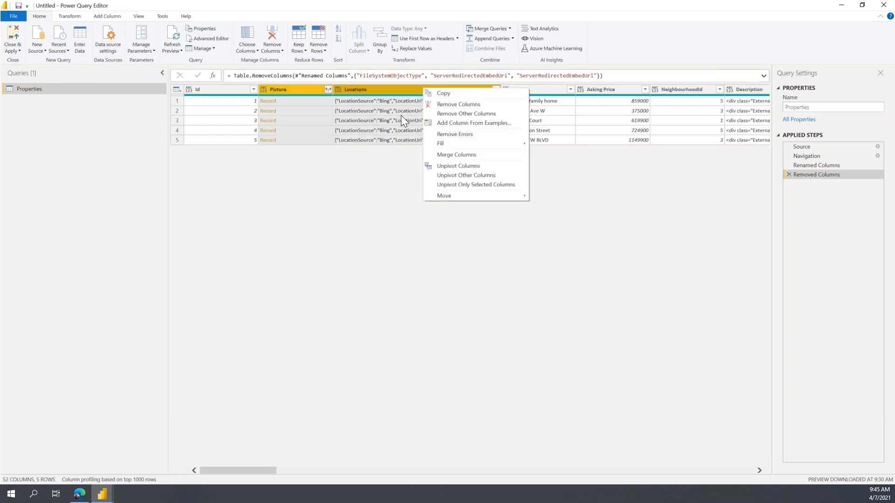
left_click(458, 105)
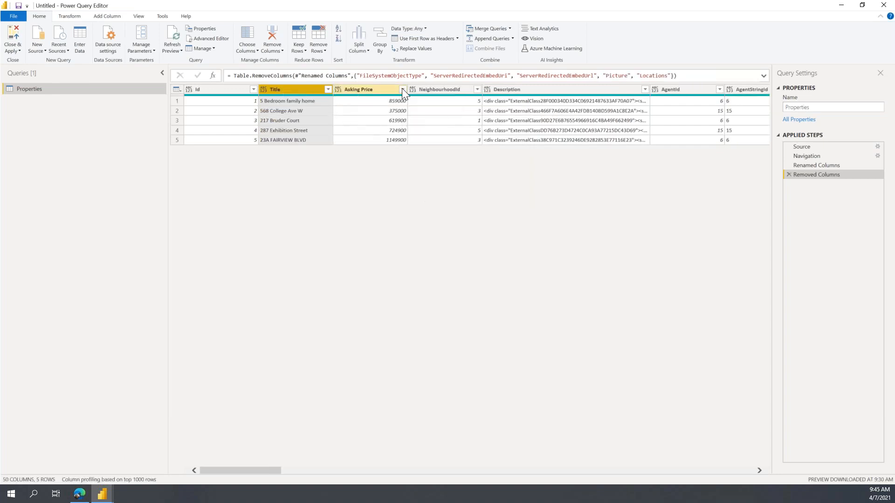
left_click(453, 94)
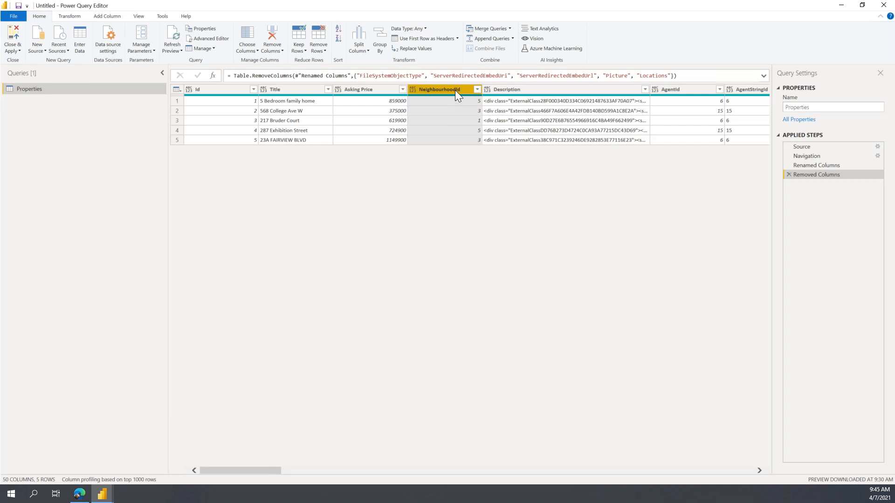
right_click(454, 91)
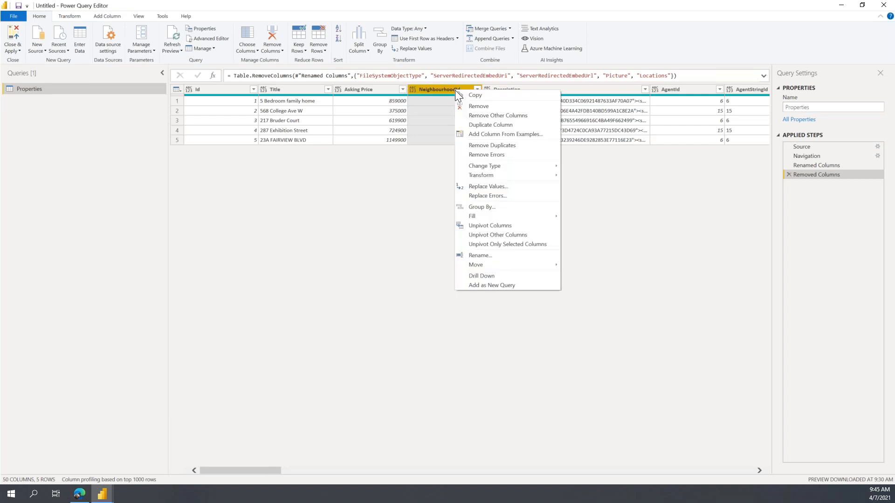
left_click(505, 105)
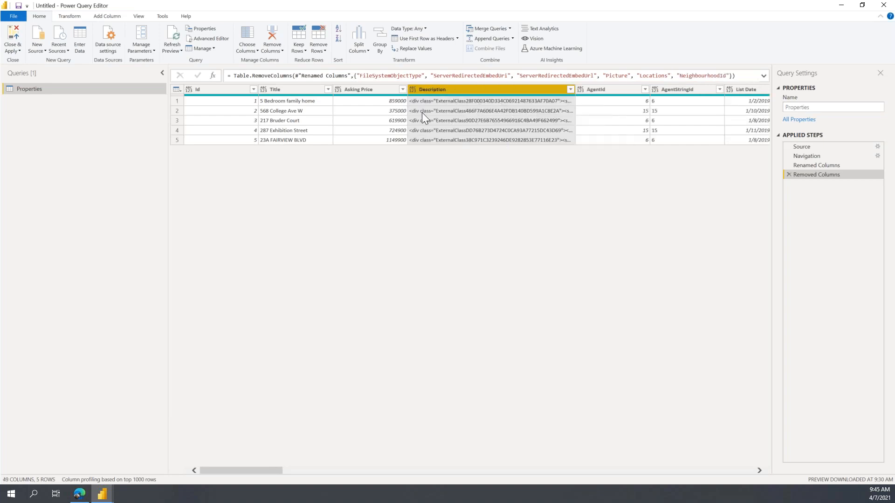
Remove the Description, AgentId and AgentStringId columns from the Properties query.
left_click(603, 91, "ctrl")
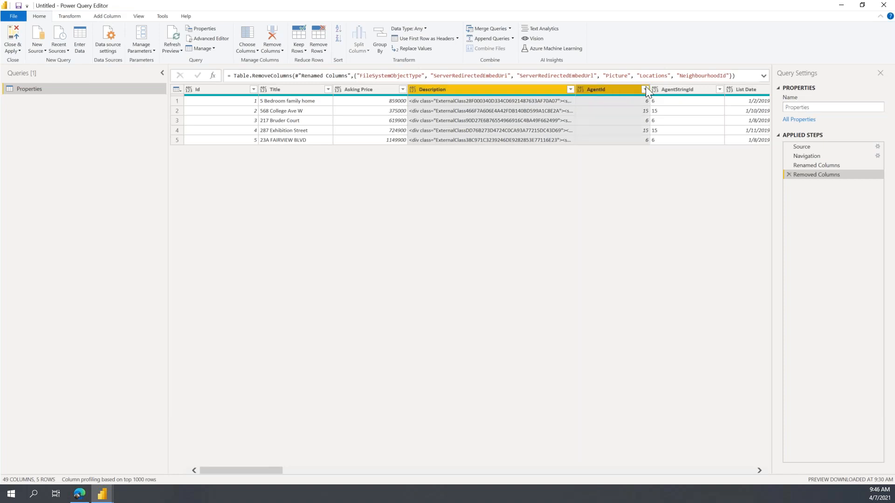
left_click(690, 84, "ctrl")
right_click(693, 94)
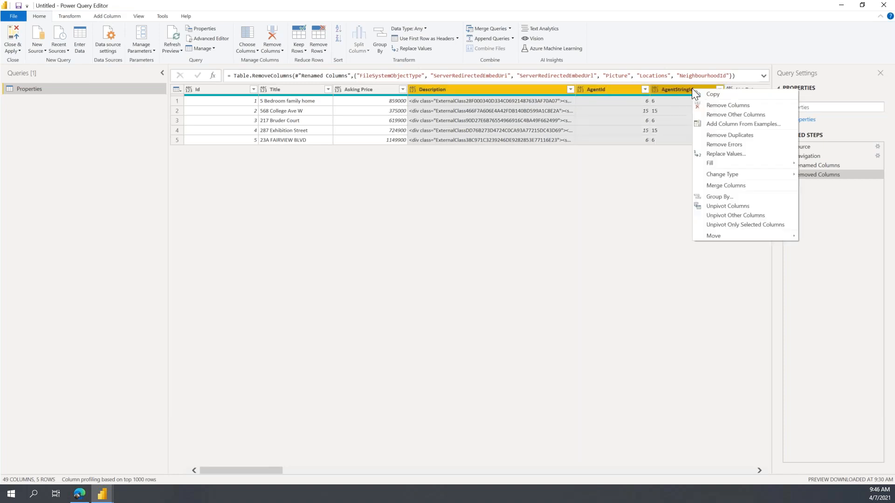
left_click(724, 105)
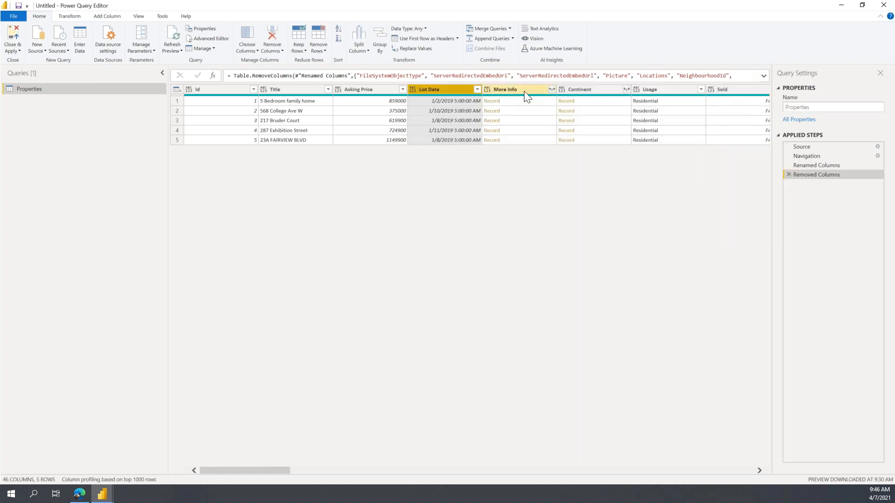
Remove the More Info and Continent columns from the Properties query.
left_click(524, 91)
left_click(597, 85, "ctrl")
right_click(597, 85)
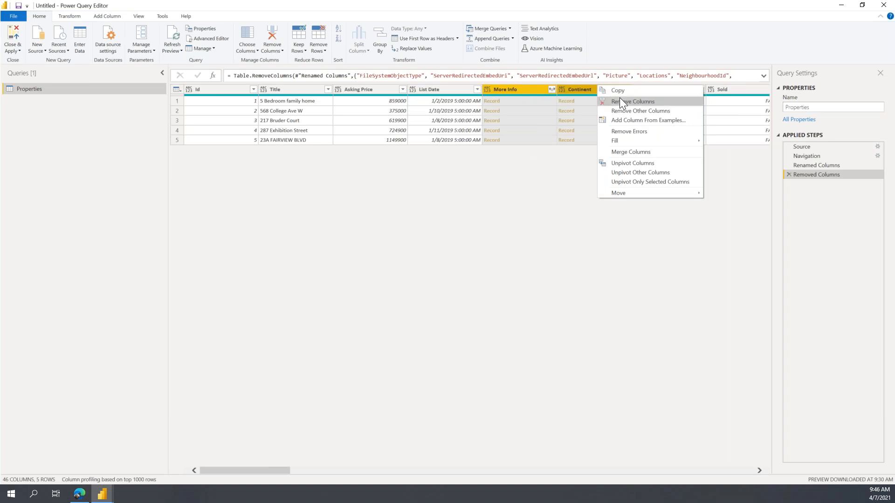
left_click(620, 97)
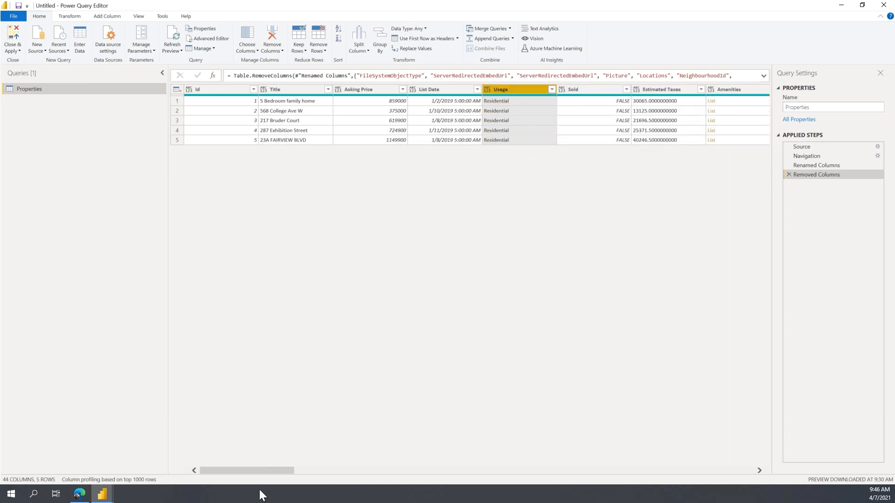
Remove the ContentTypeId and ComplianceAssetId columns from the Properties query.
left_click_drag(263, 471, 329, 481)
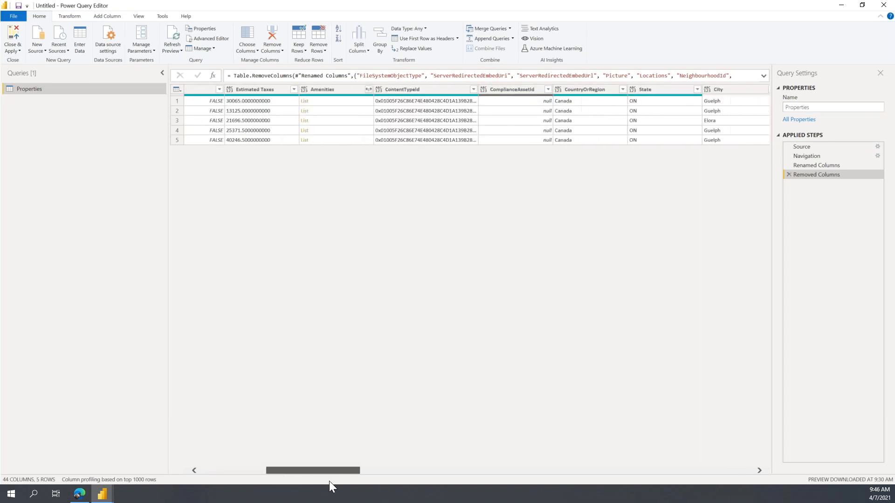
left_click(427, 90)
left_click(510, 90, "ctrl")
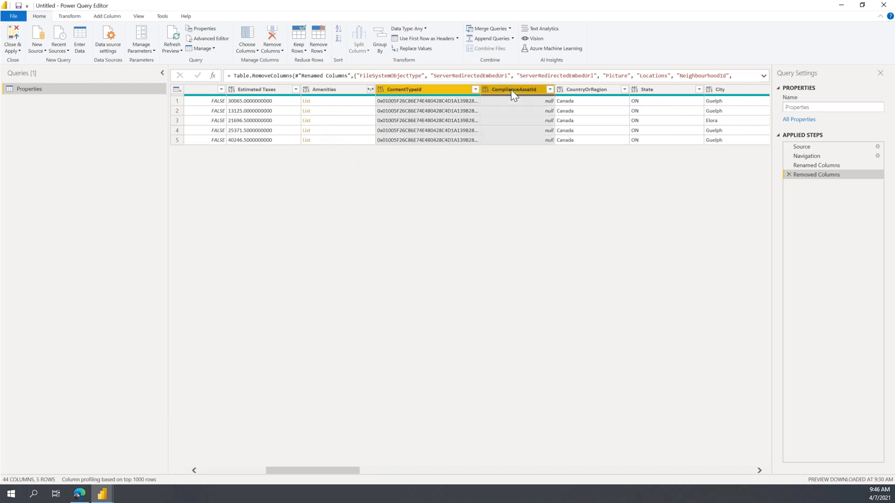
right_click(511, 90)
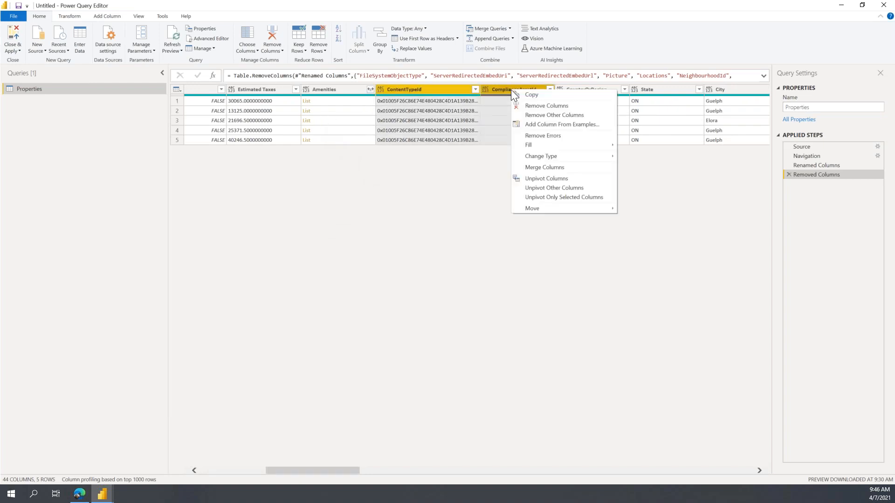
left_click(538, 105)
Remove the GeoLoc column from the Properties query.
left_click_drag(317, 469, 391, 472)
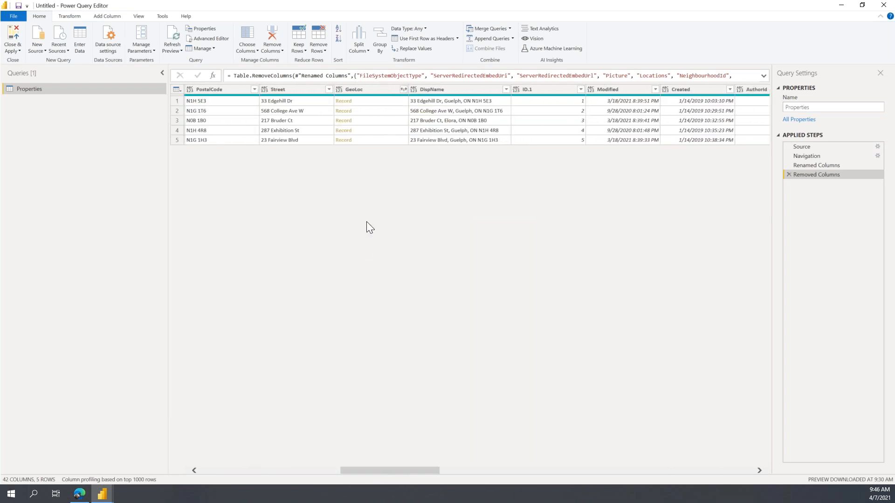
right_click(365, 88)
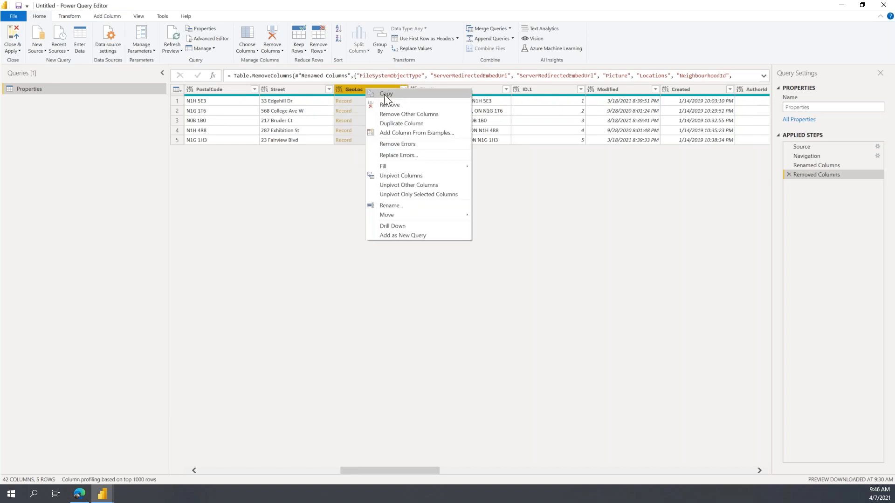
left_click(399, 103)
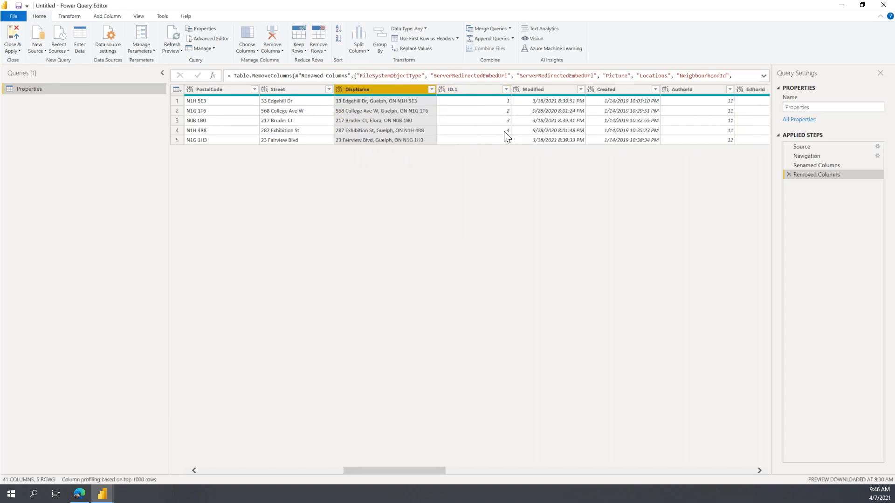
Remove all columns from ID.1 through Editor, keeping only FieldValuesAsText from that range.
left_click(482, 91)
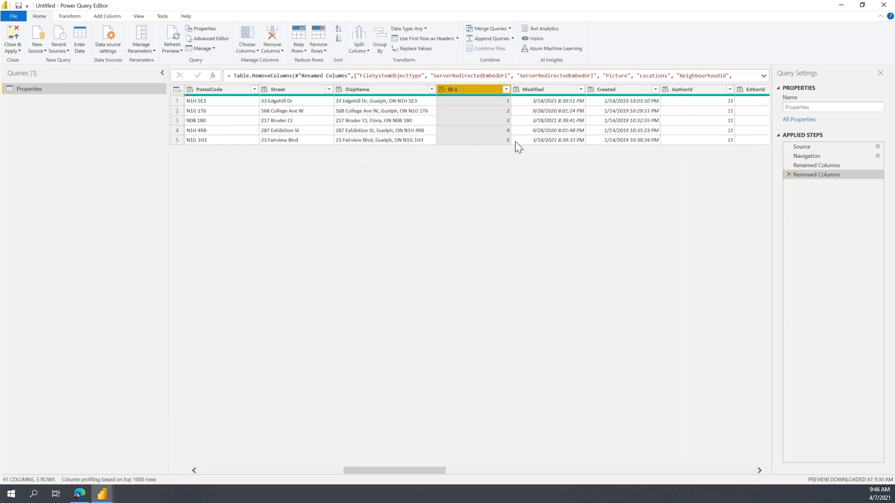
left_click_drag(387, 472, 729, 472)
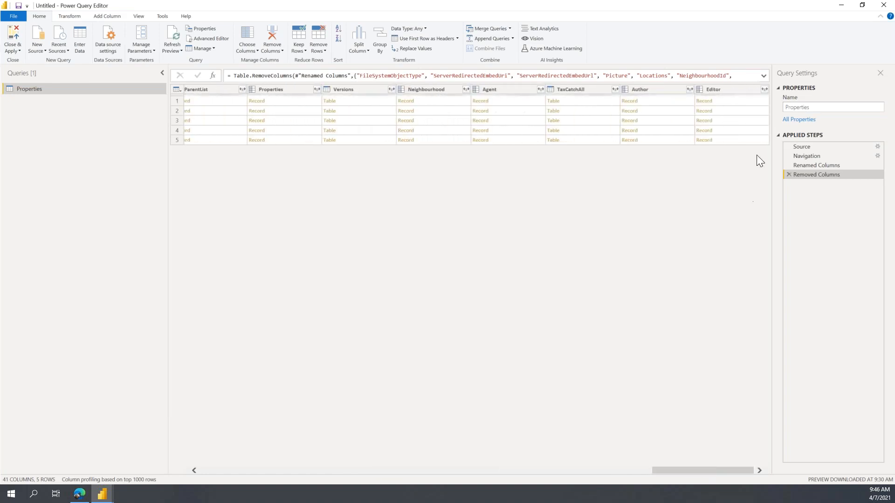
left_click(729, 87, "shift")
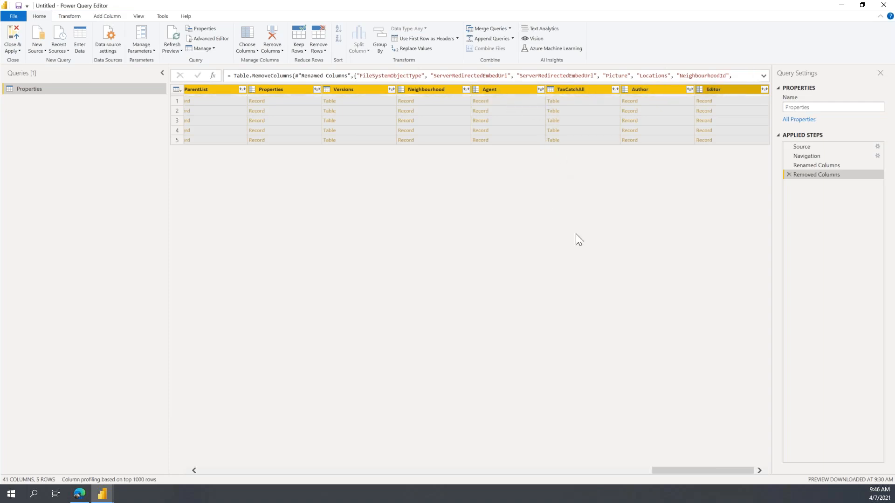
mouse_move(704, 470)
left_mouse_down()
mouse_move(692, 471)
mouse_move(707, 471)
left_mouse_up()
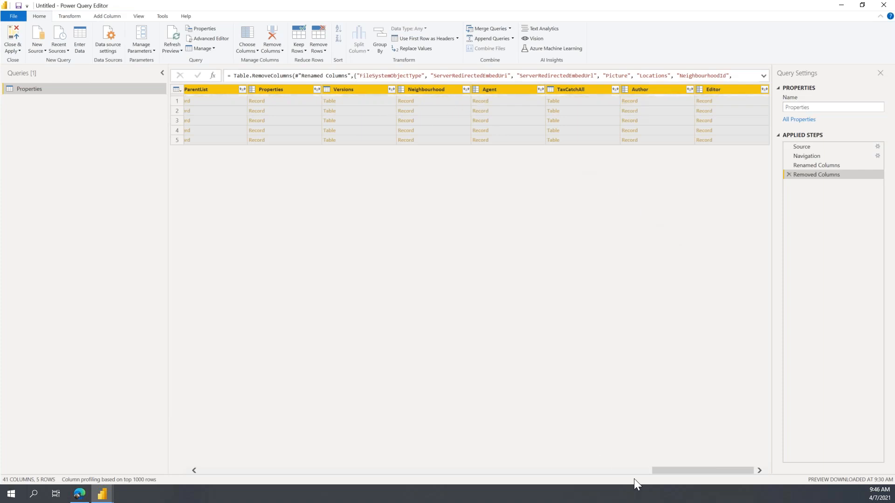
left_click_drag(695, 470, 568, 470)
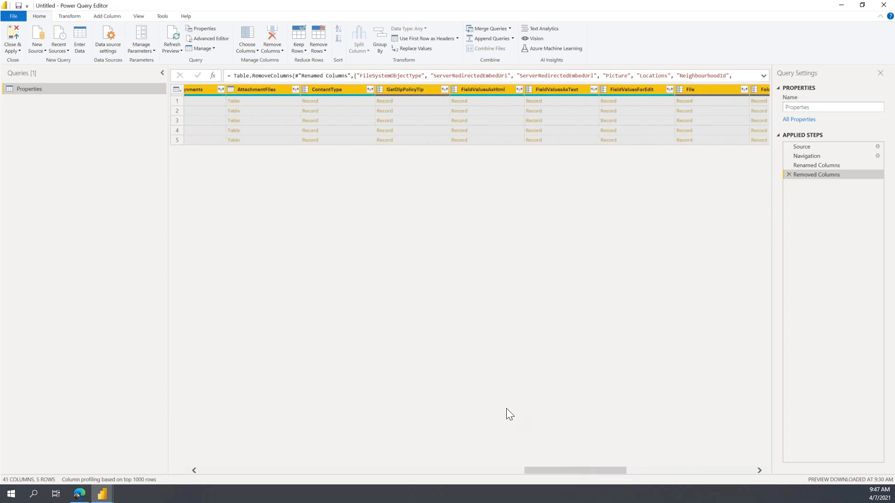
left_click(550, 90)
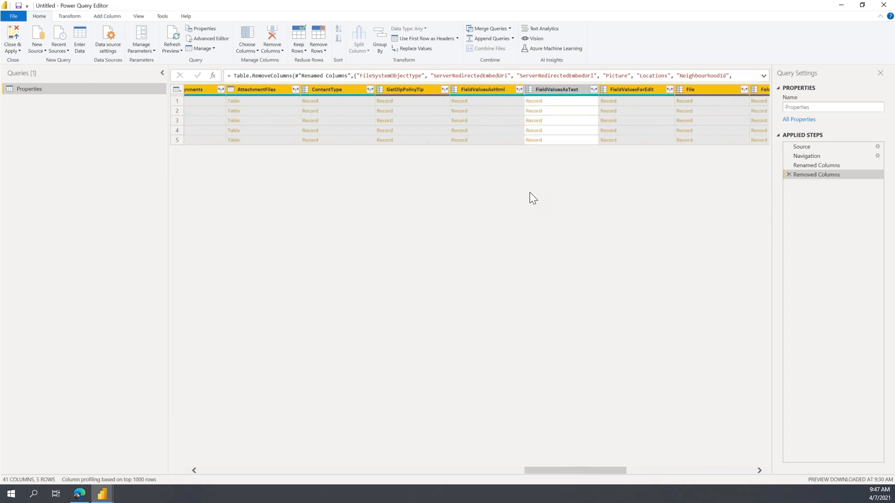
left_click(471, 91, "ctrl")
right_click(470, 90)
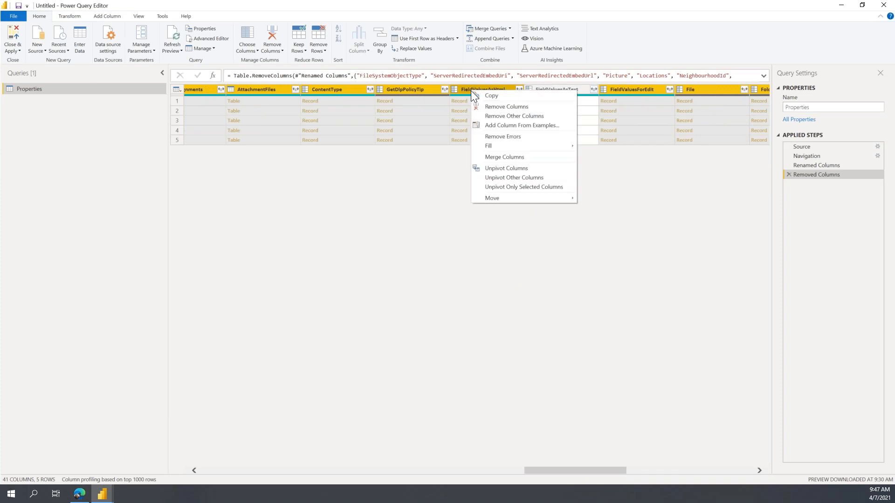
left_click(491, 108)
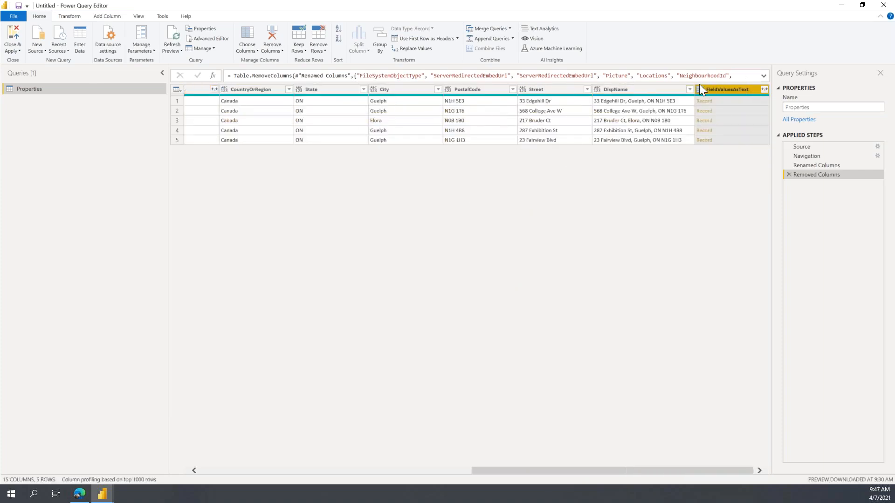
Expand FieldValuesAsText into only the Neighbourhood, Description and Agent columns, without the original column name as prefix.
left_click(765, 89)
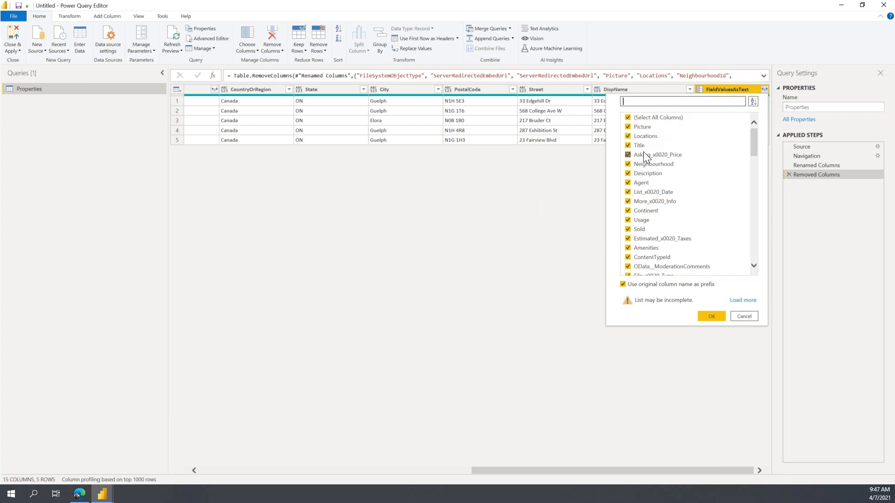
left_click(629, 118)
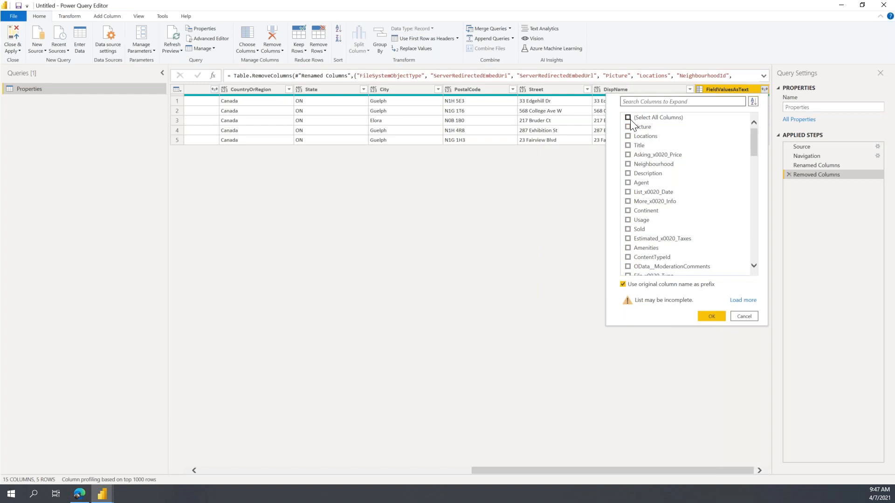
left_click(628, 164)
left_click(628, 174)
left_click(628, 182)
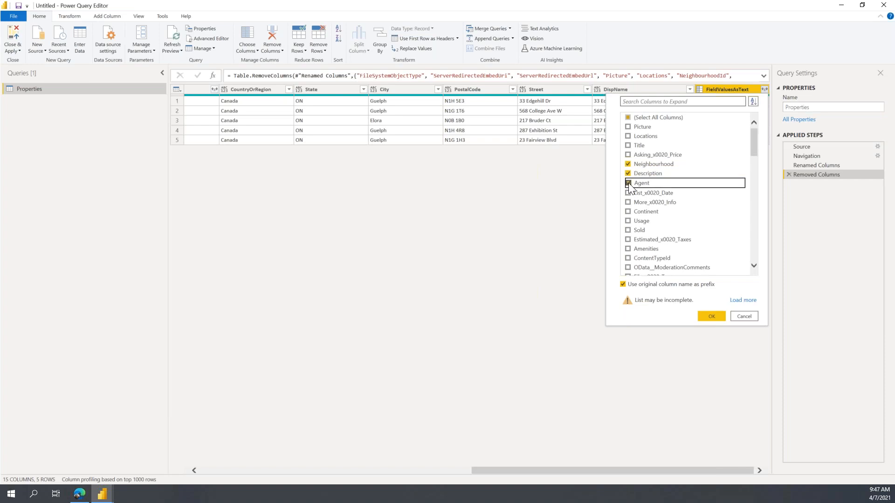
left_click(623, 284)
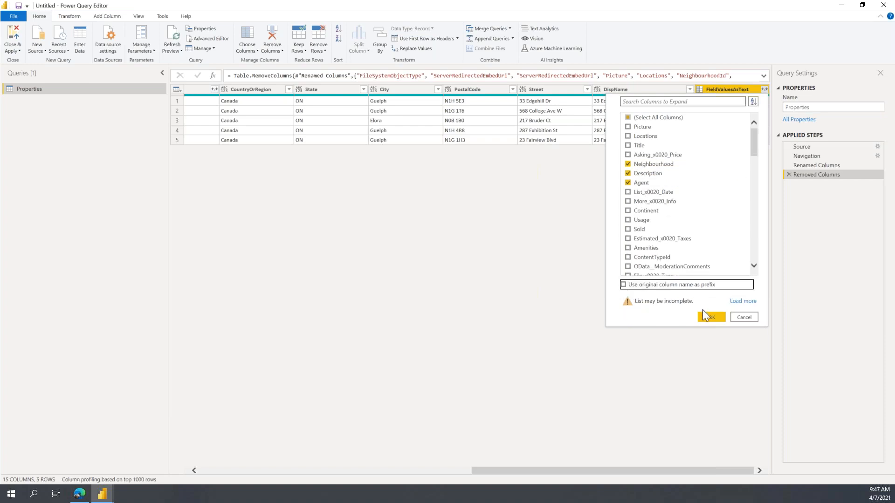
left_click(710, 318)
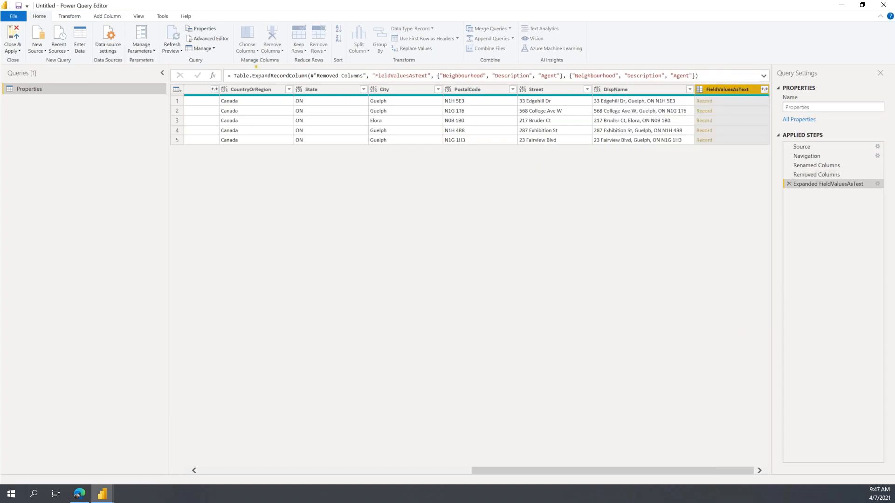
Extract the list values in the Amenities column as text joined with a comma delimiter.
left_click_drag(647, 469, 755, 485)
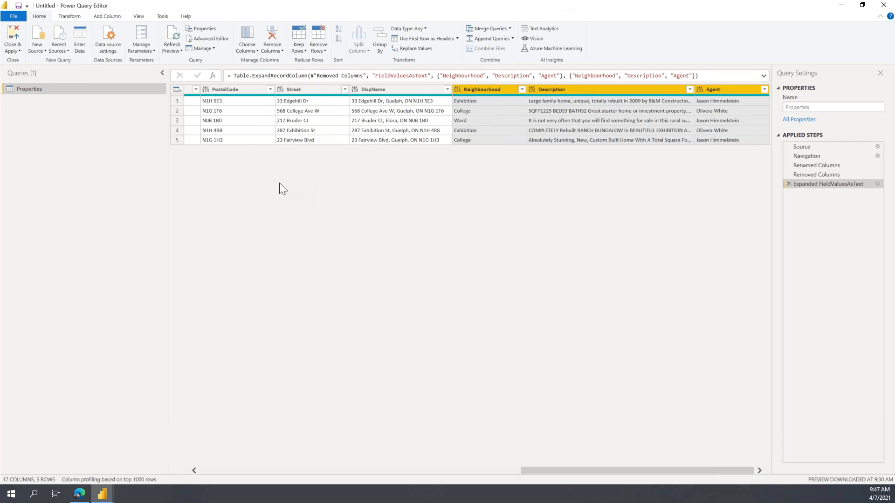
left_click(555, 486)
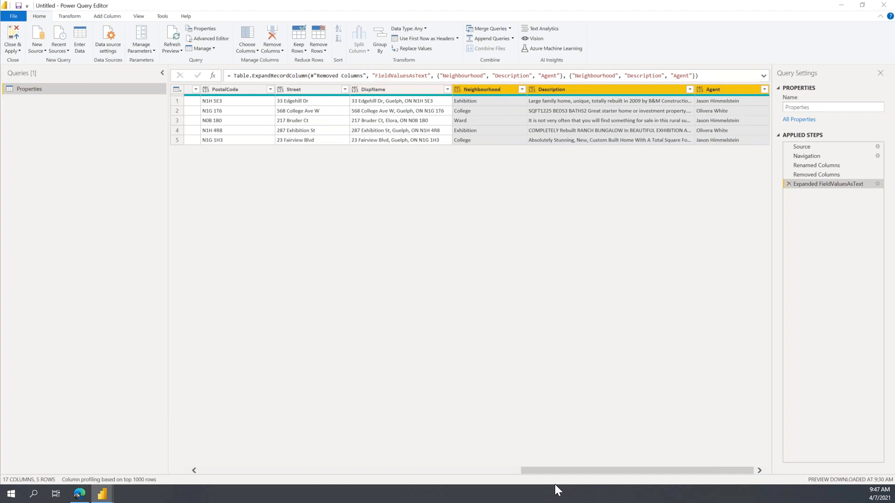
left_click_drag(558, 470, 279, 470)
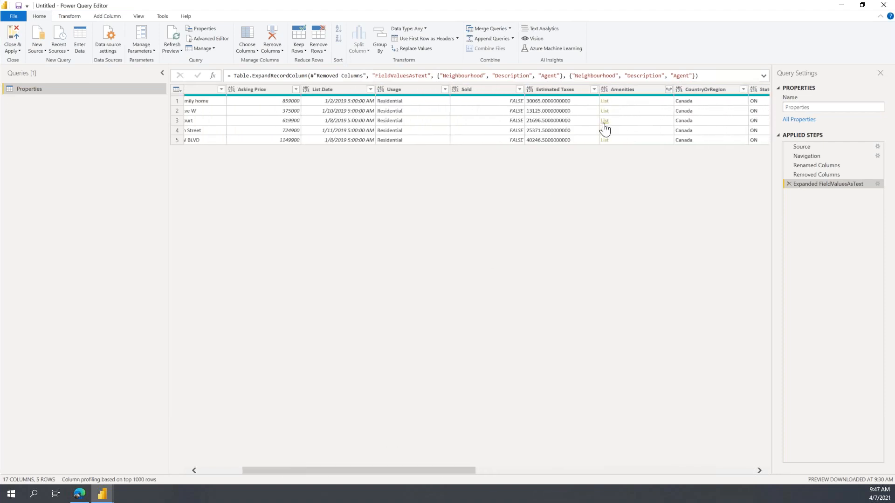
left_click(669, 89)
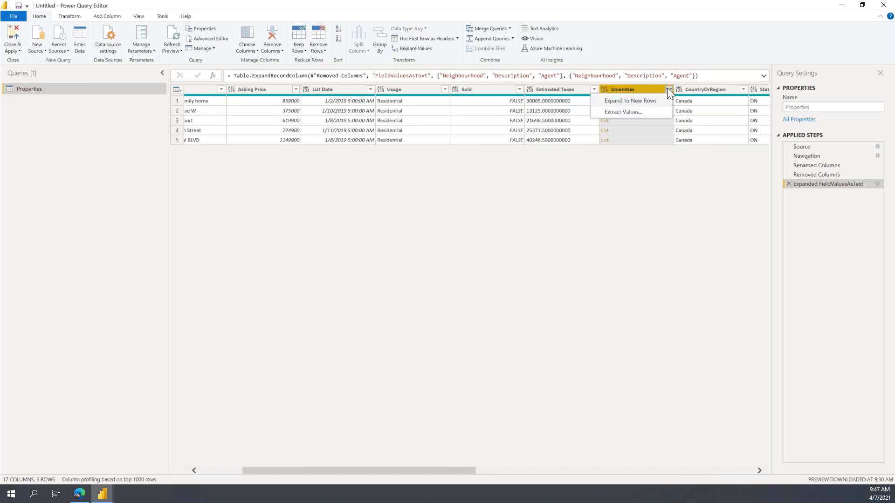
left_click(615, 112)
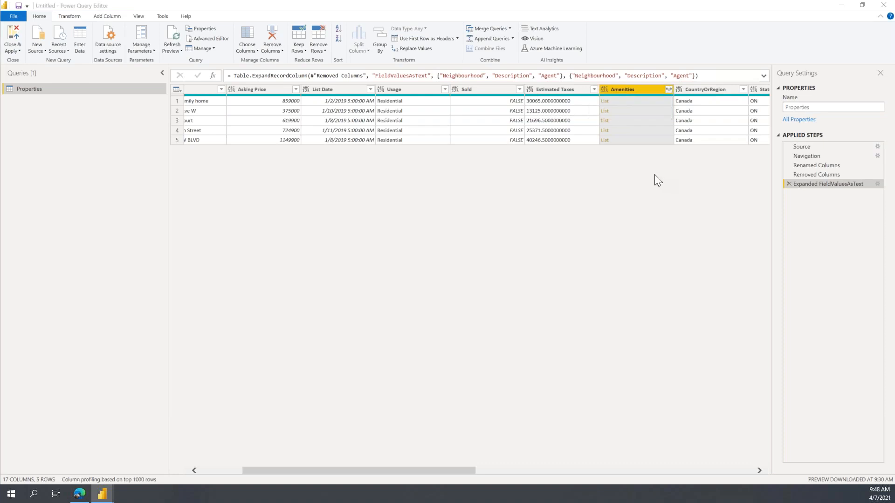
left_click(349, 239)
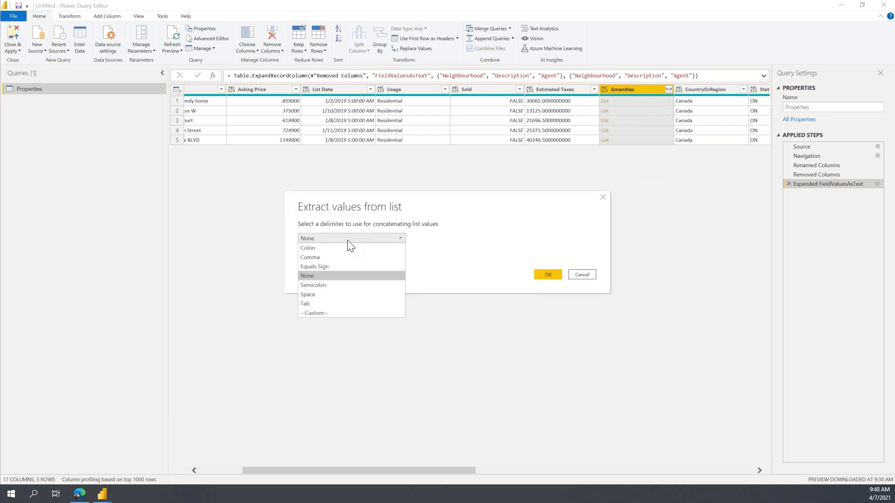
left_click(335, 258)
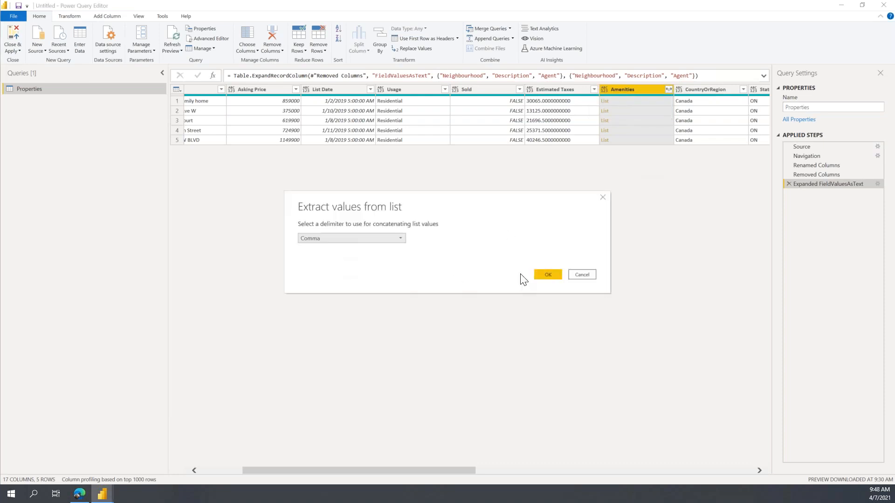
left_click(541, 274)
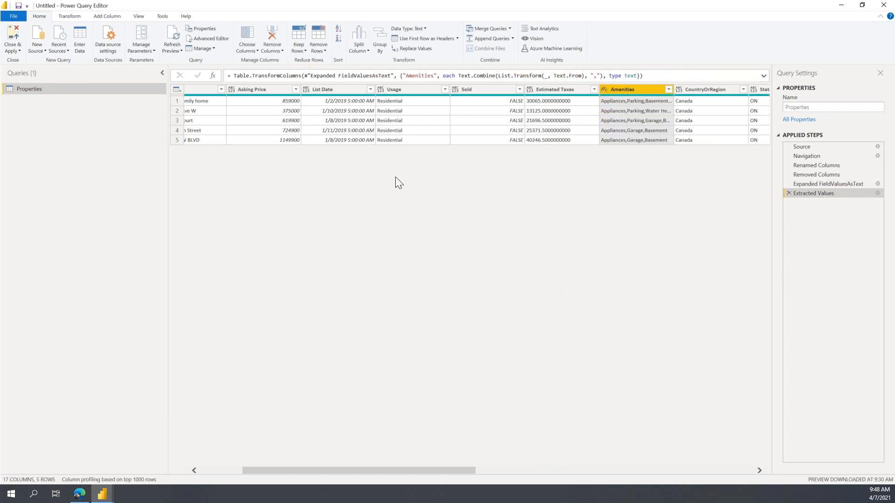
Close the query editor with its changes applied and expand the Properties table to list its fields.
left_click(14, 38)
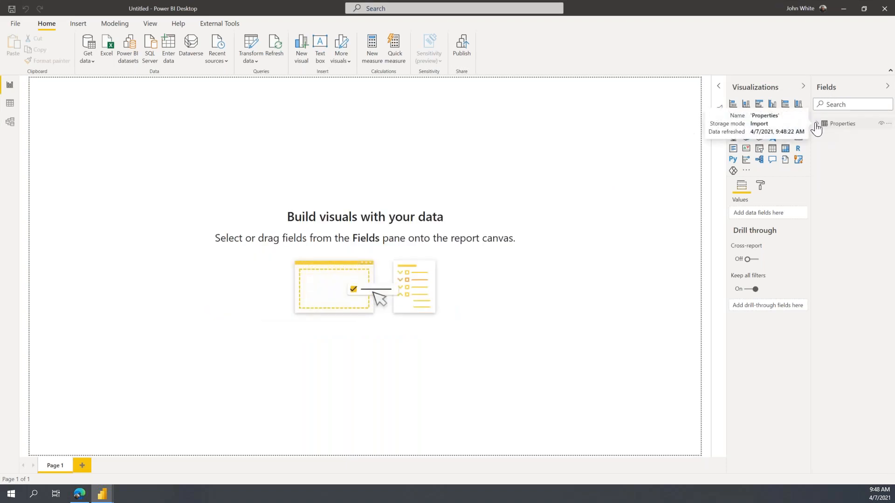
left_click(815, 125)
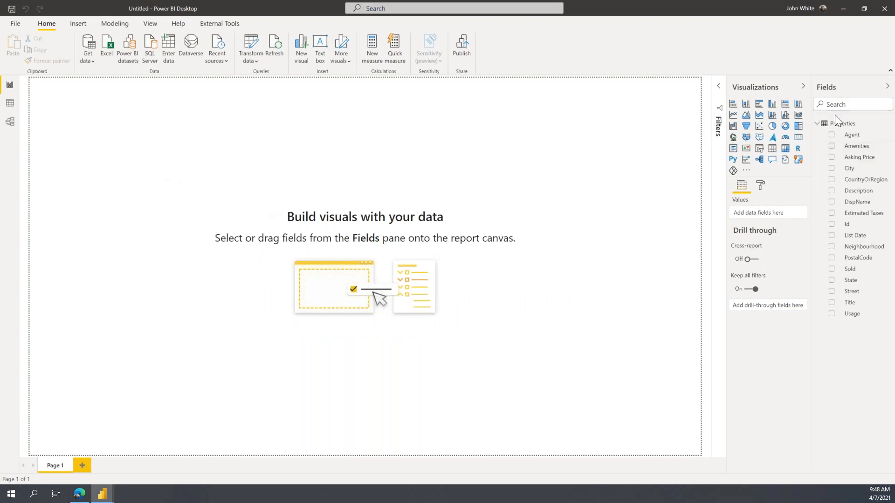
Add a measure to the Properties table defined as Properties = COUNTROWS('Properties').
right_click(843, 124)
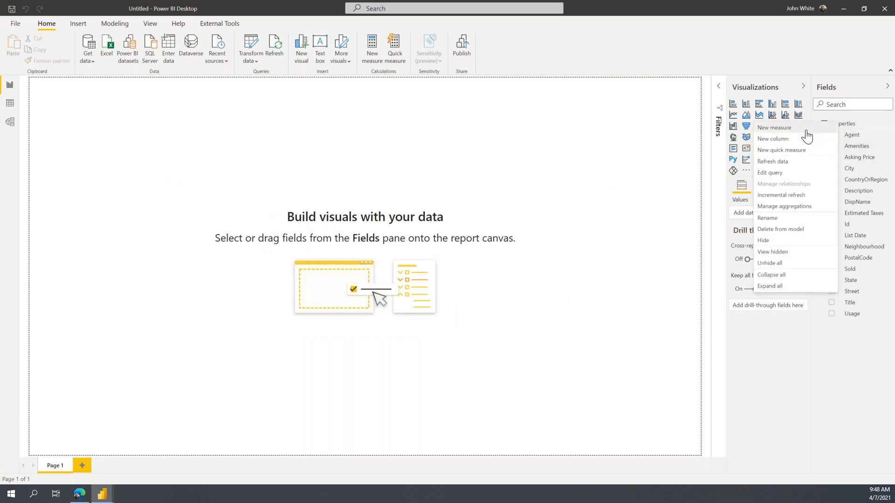
key("Escape")
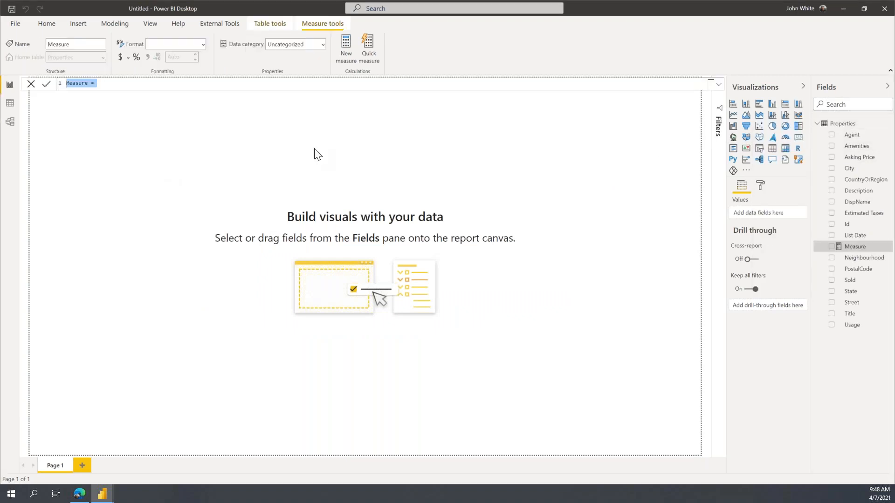
type("Properties = COUN")
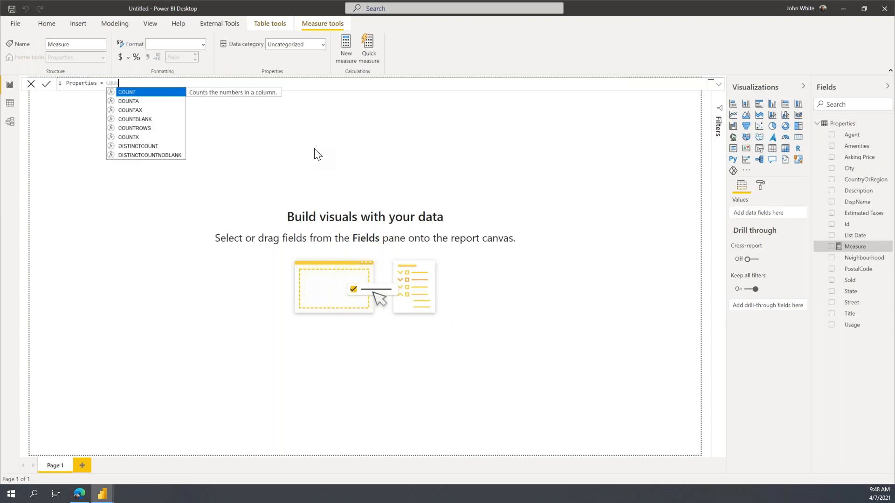
key("Down")
key("Down")
key("Down")
key("Down")
key("Tab")
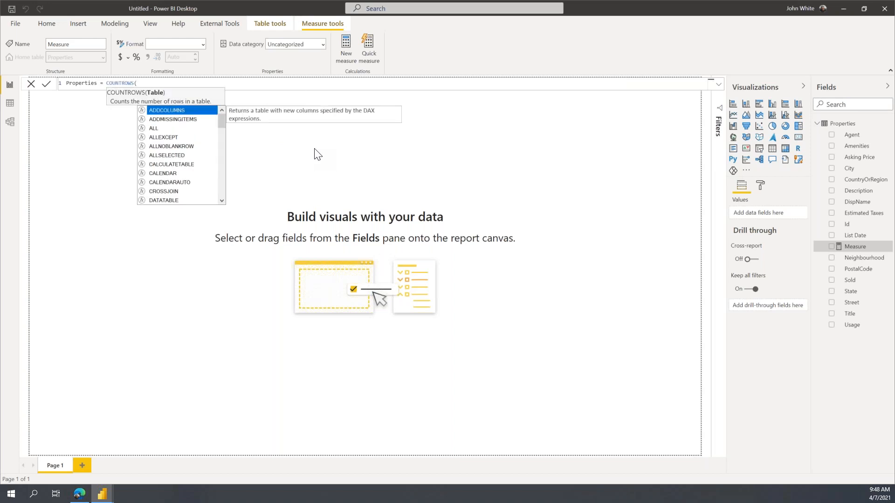
type("Pro")
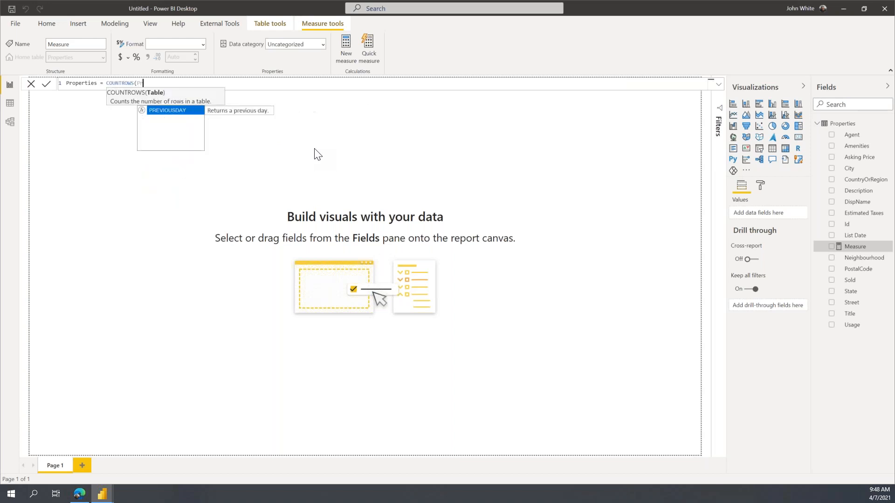
key("Tab")
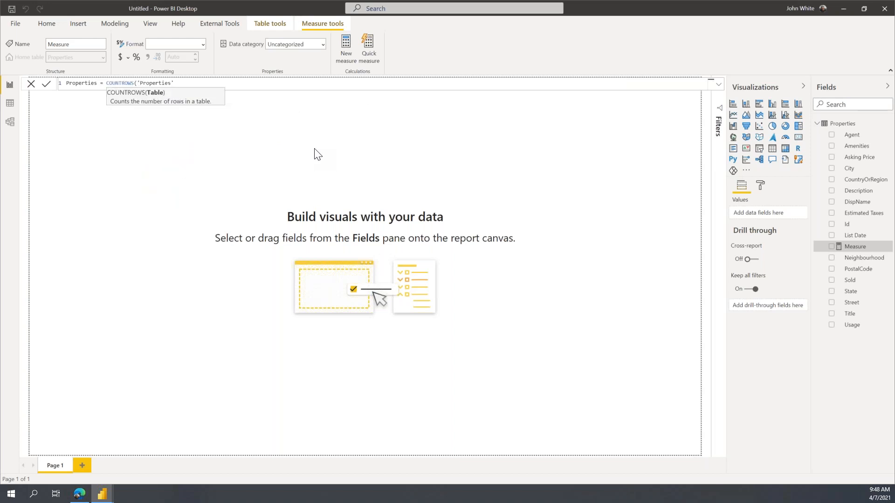
type(")")
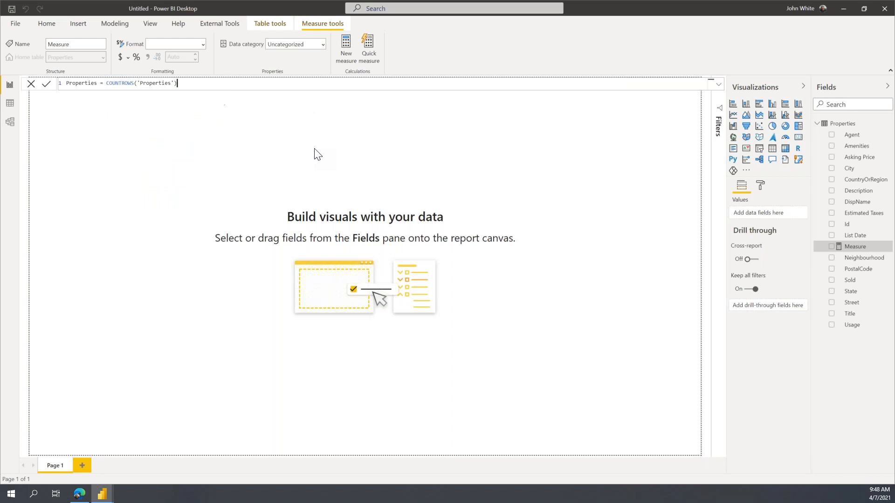
left_click(46, 85)
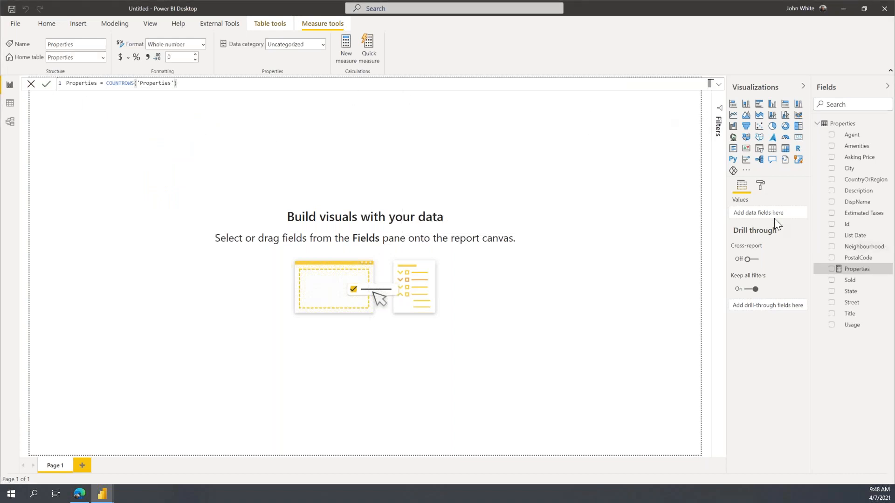
Show the Properties measure in a card visual and place it in the upper-right corner of the report page.
left_click(832, 269)
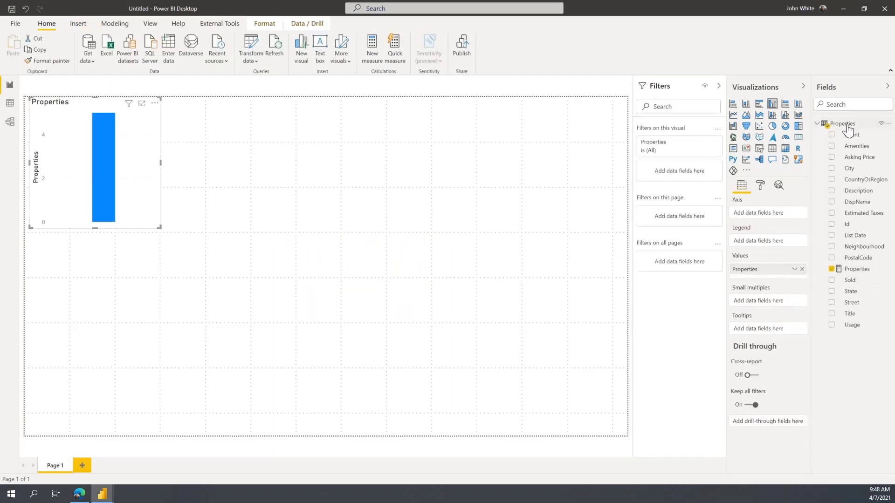
left_click(798, 137)
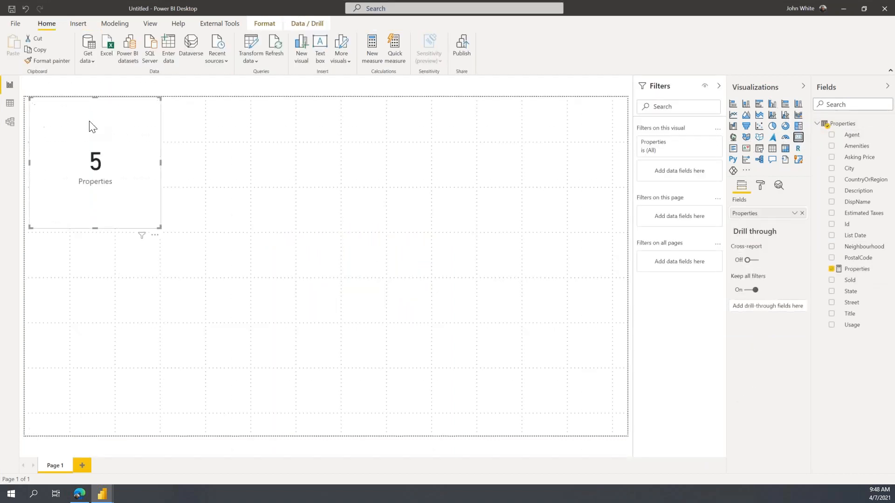
left_click_drag(65, 110, 542, 88)
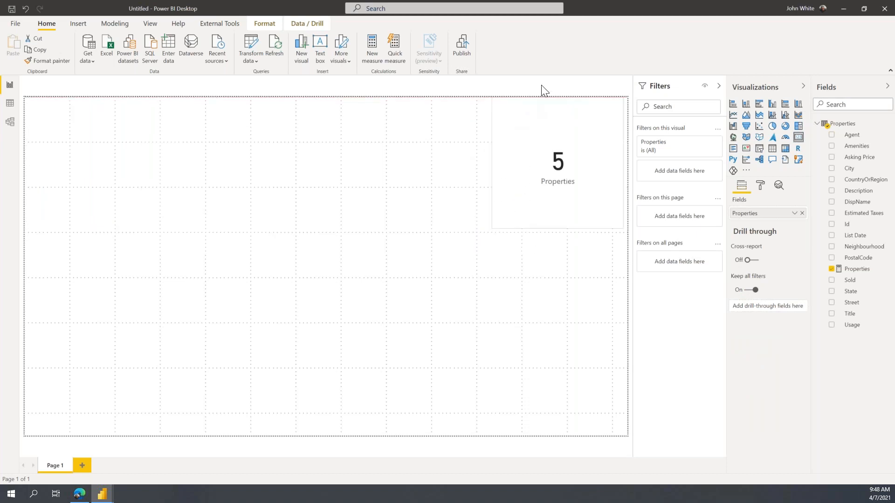
left_click(66, 291)
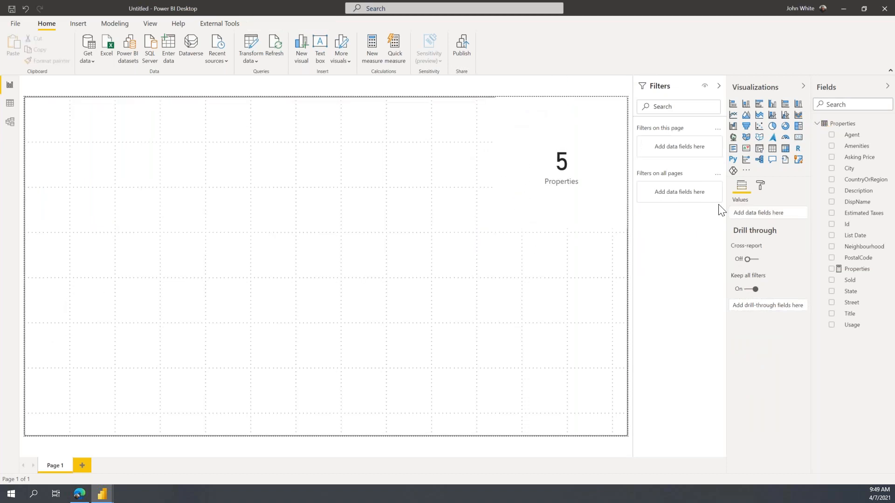
left_click(831, 303)
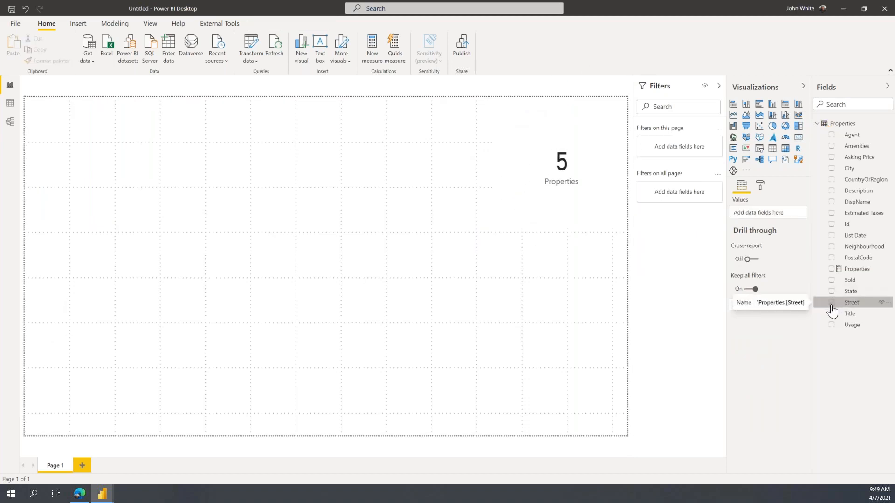
left_click(831, 313)
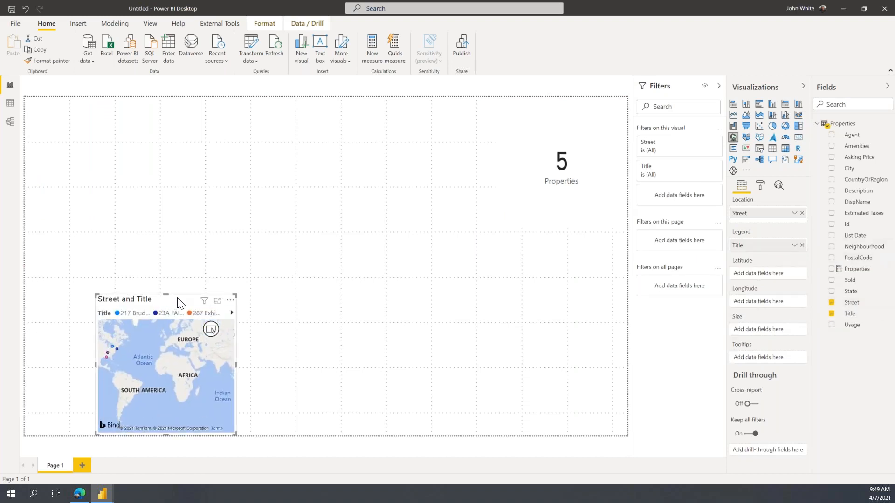
key("Delete")
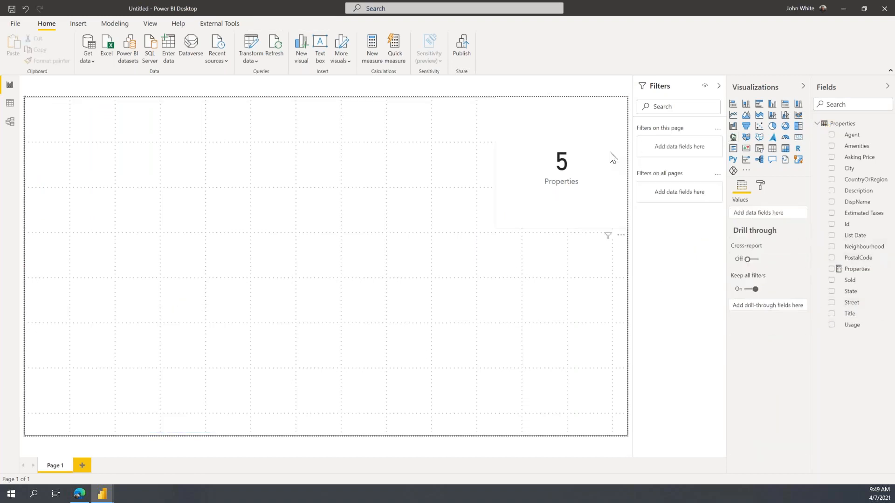
Create a table visual with Agent, Asking Price and Street, and widen it across the lower part of the report page.
left_click(832, 135)
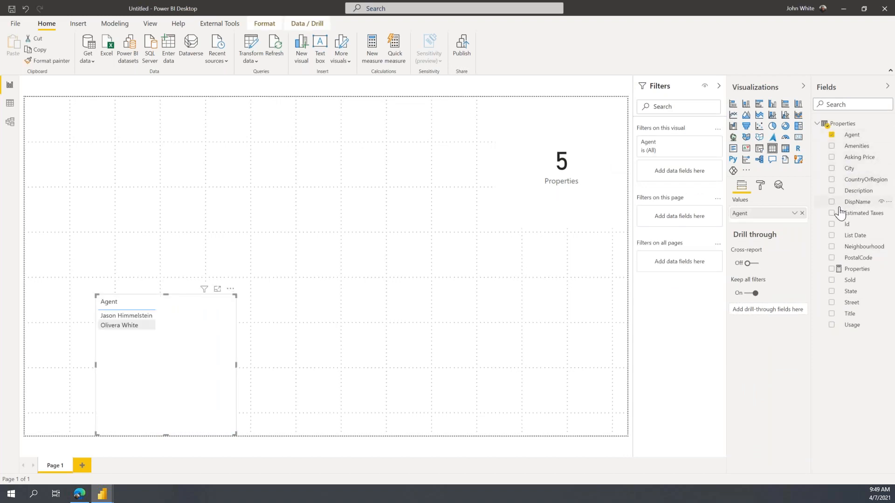
left_click(832, 158)
left_click(831, 303)
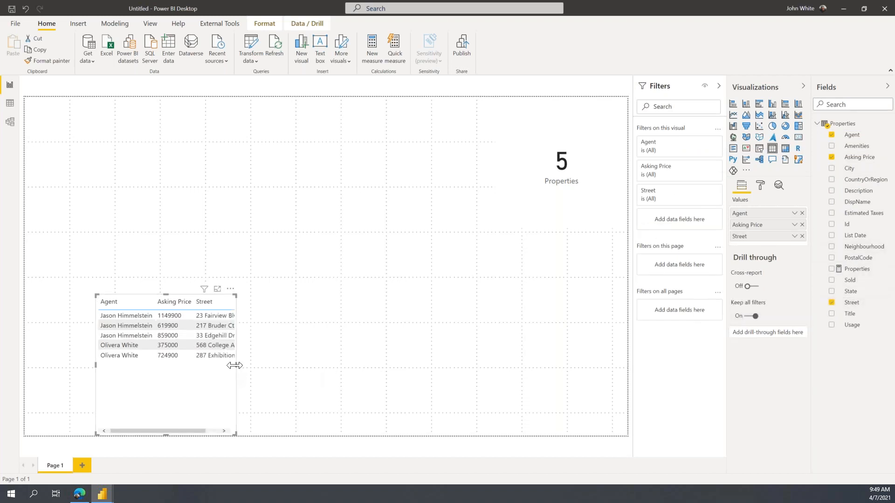
left_click_drag(238, 364, 495, 381)
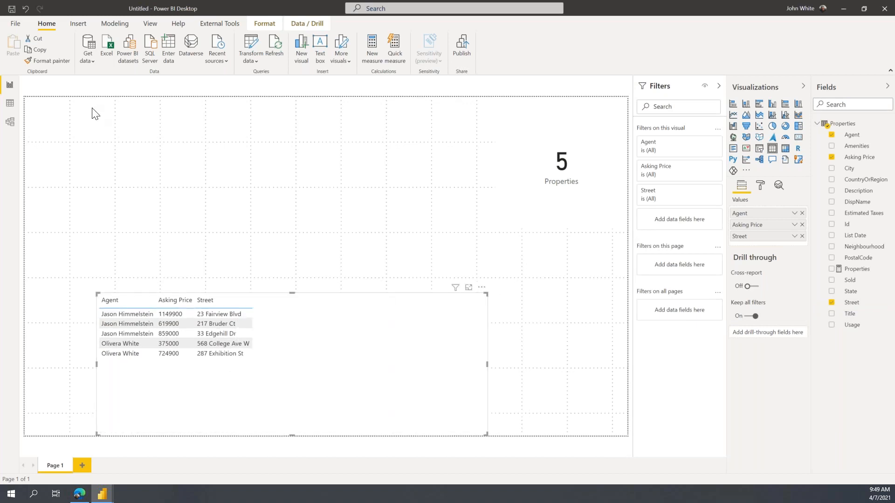
left_click(106, 127)
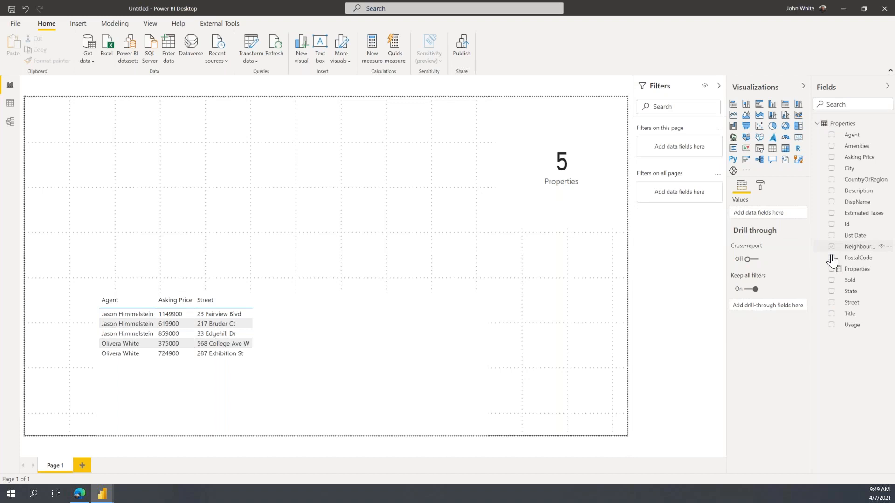
Add a slicer for the Amenities field and place it above the agent table.
left_click(833, 149)
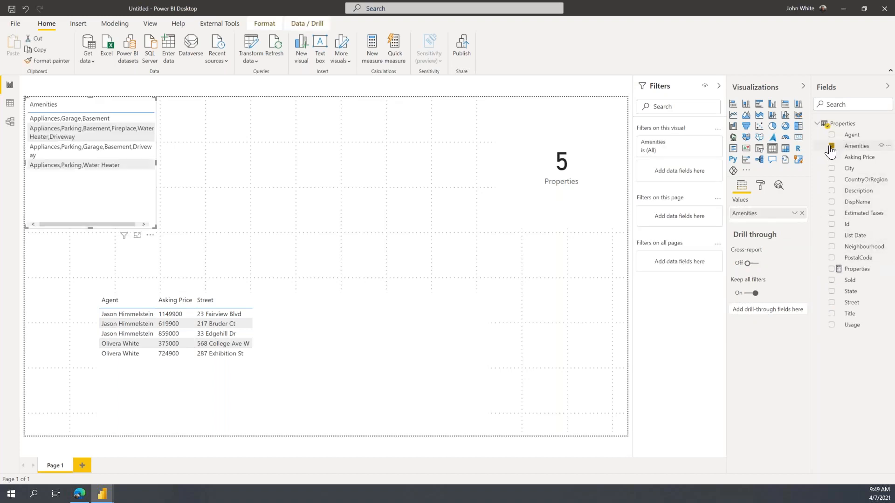
left_click(758, 152)
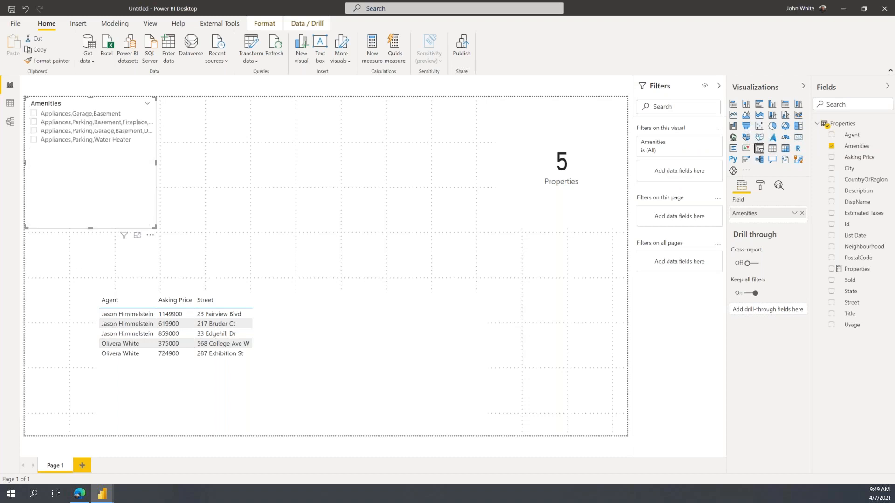
left_click_drag(117, 110, 182, 117)
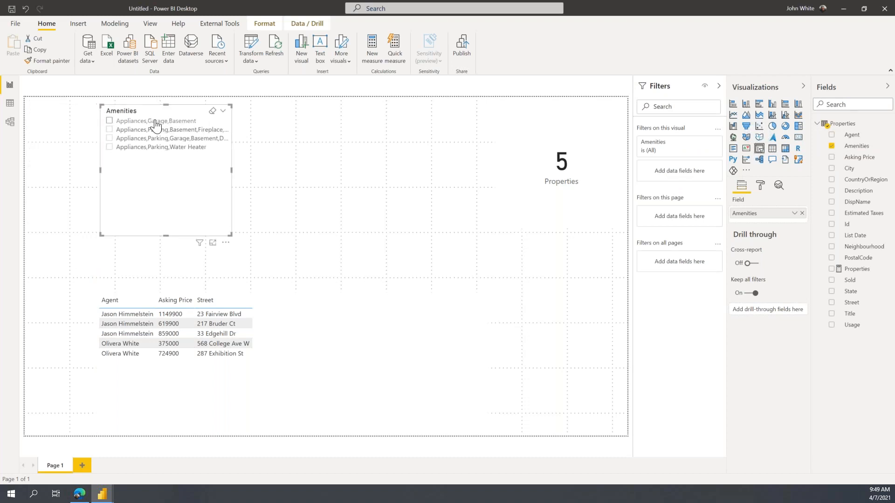
Test the Amenities slicer by filtering the report by its first, second and third combinations in turn.
left_click(109, 122)
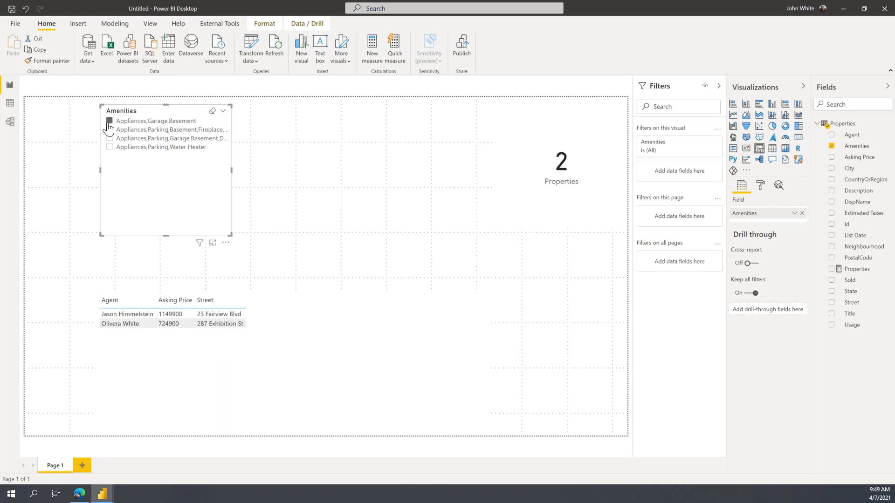
left_click(109, 130)
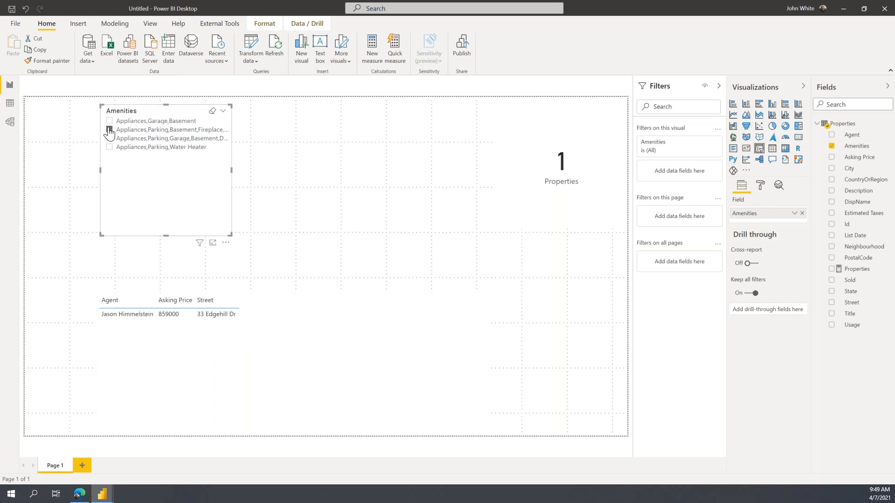
left_click(110, 139)
Reopen the Properties query, delete its Extracted Values step and set the Id column's data type to Whole Number.
left_click(250, 46)
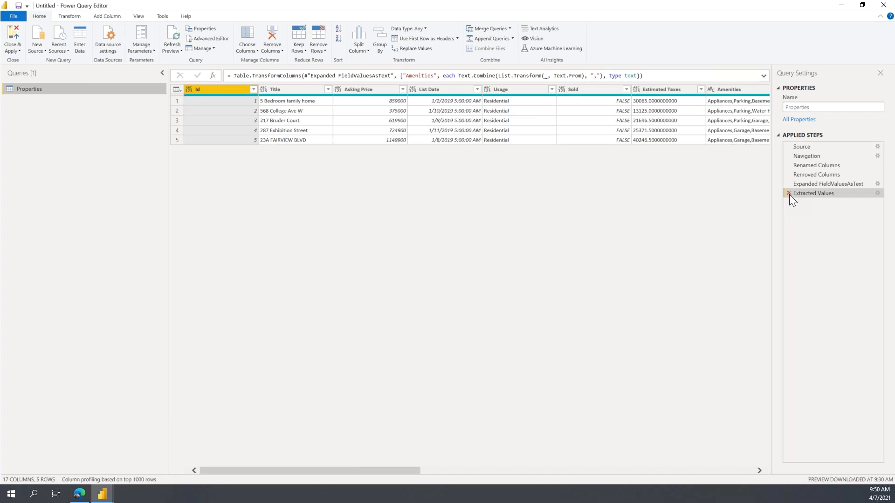
left_click(789, 194)
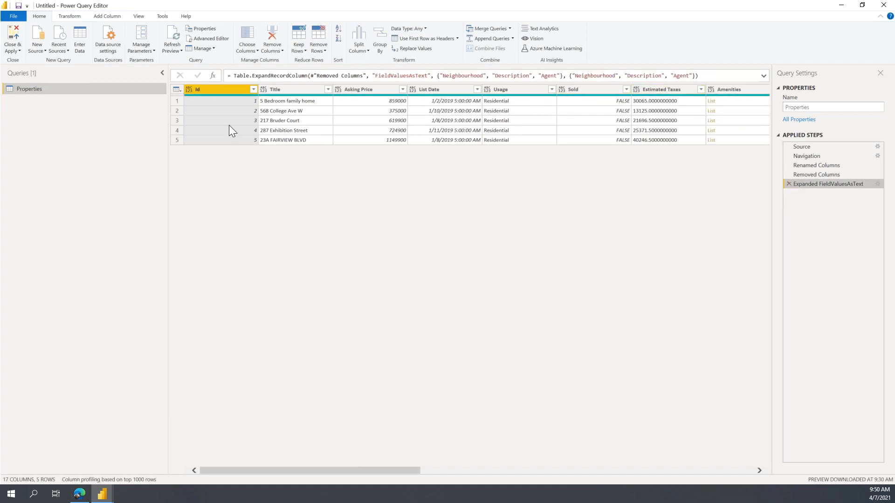
left_click(191, 89)
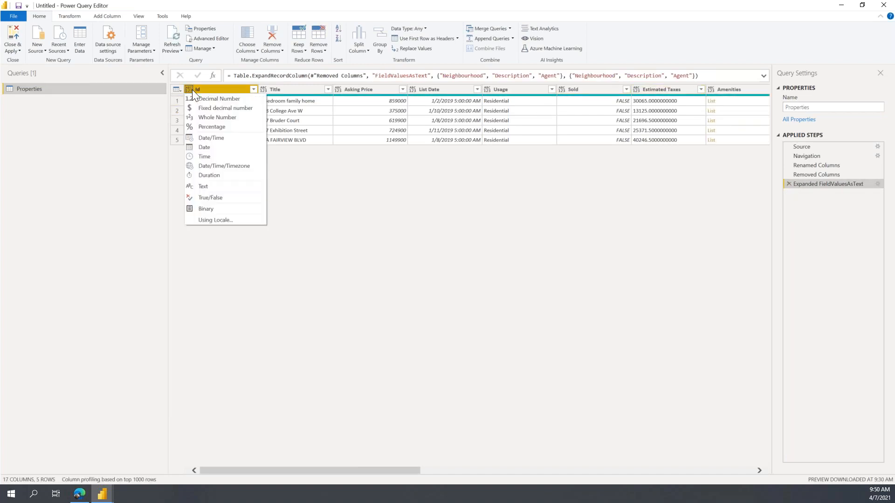
left_click(218, 118)
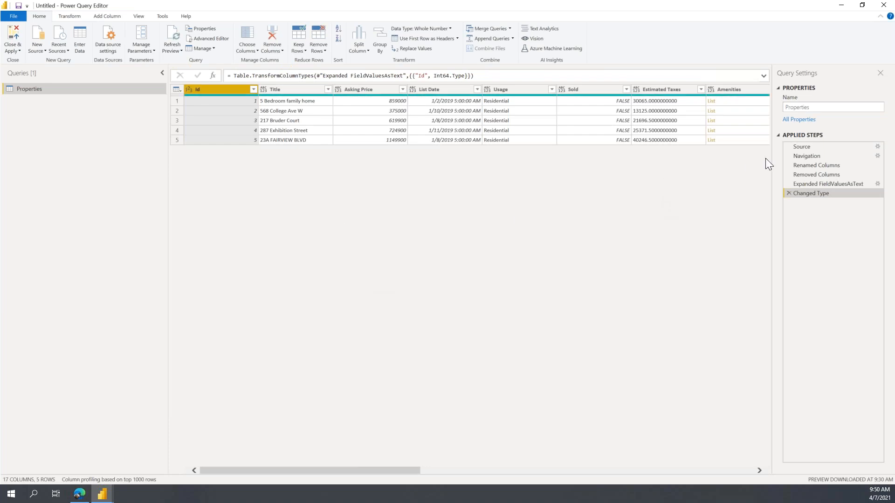
Duplicate the Properties query and remove the Amenities column from the original query.
right_click(10, 87)
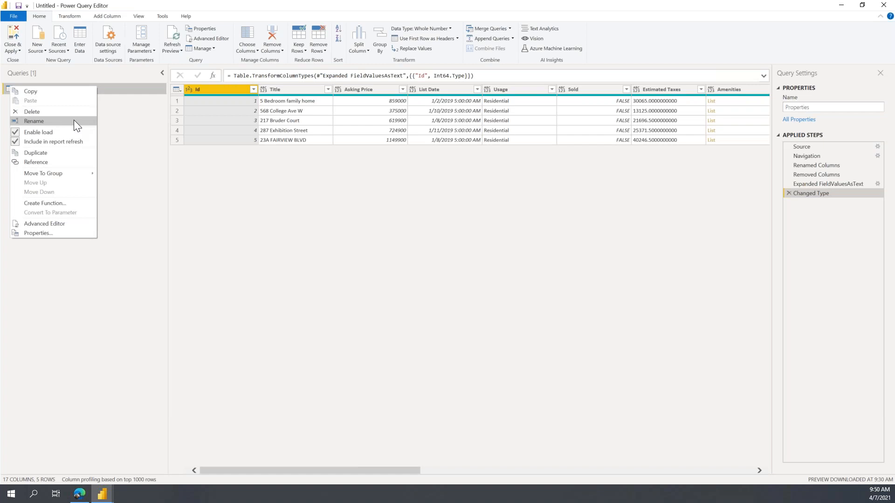
left_click(38, 151)
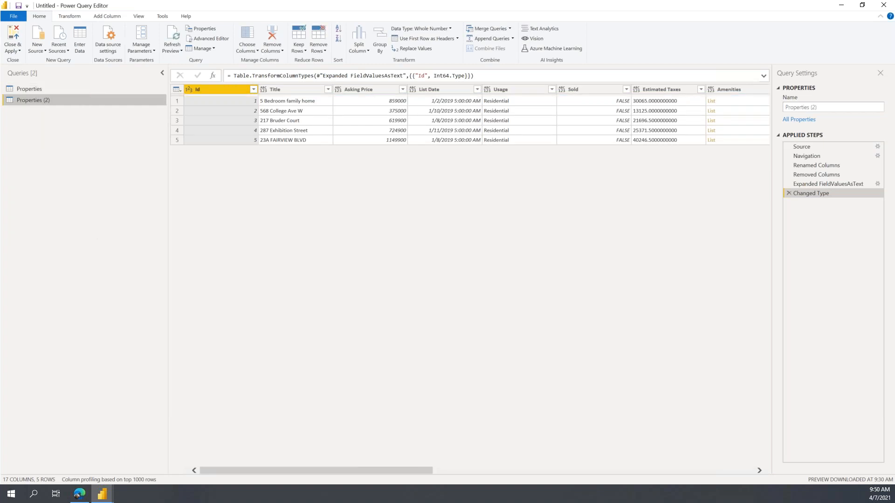
left_click(42, 86)
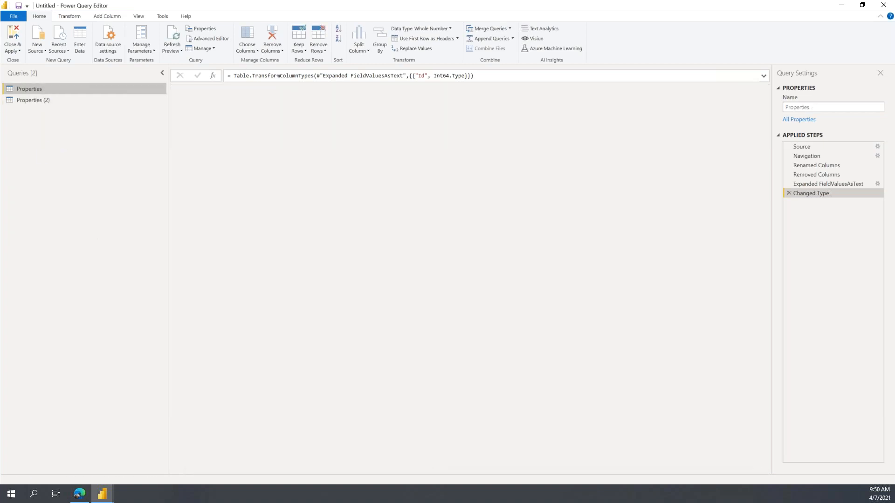
left_click(721, 85)
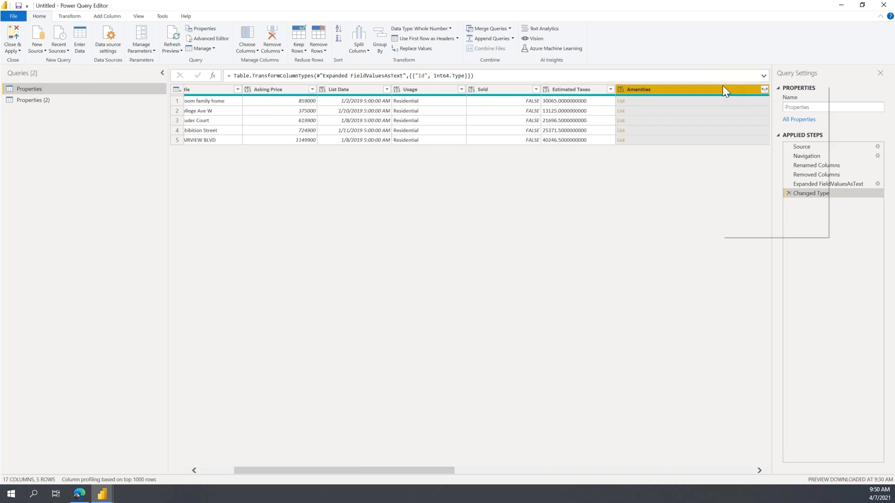
right_click(723, 86)
left_click(762, 105)
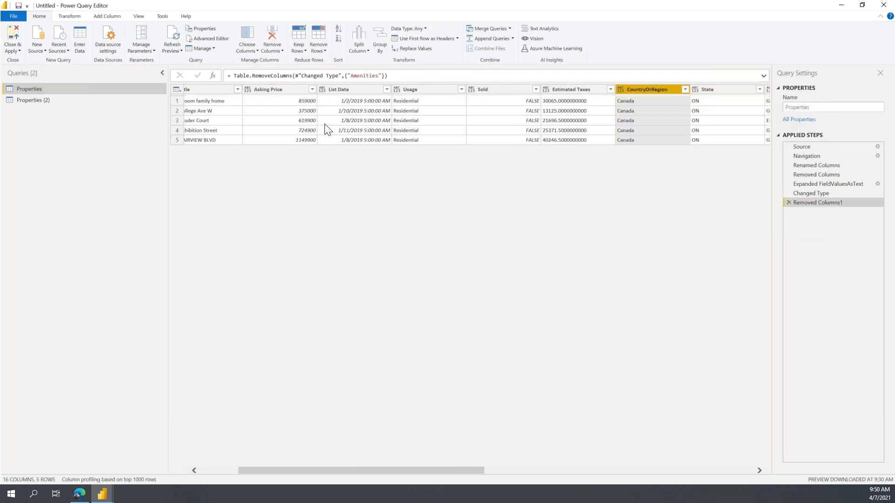
Rename the duplicated Properties (2) query as Amenities.
left_click(21, 102)
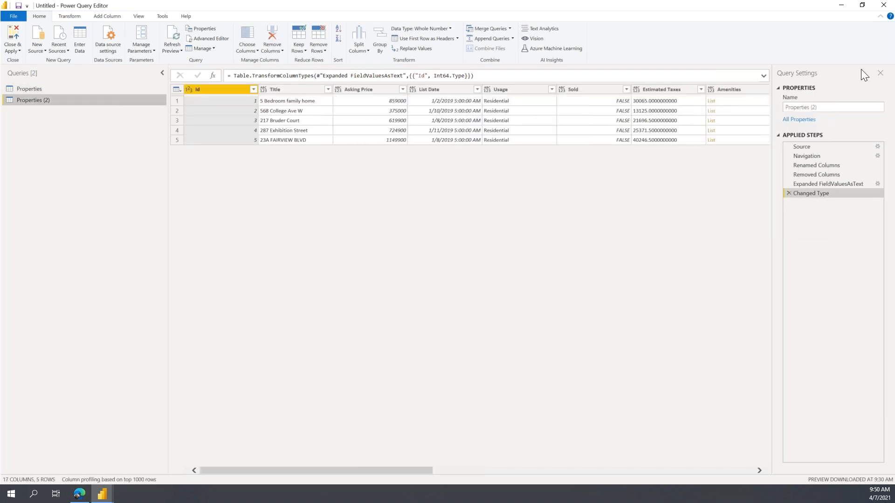
left_click(833, 107)
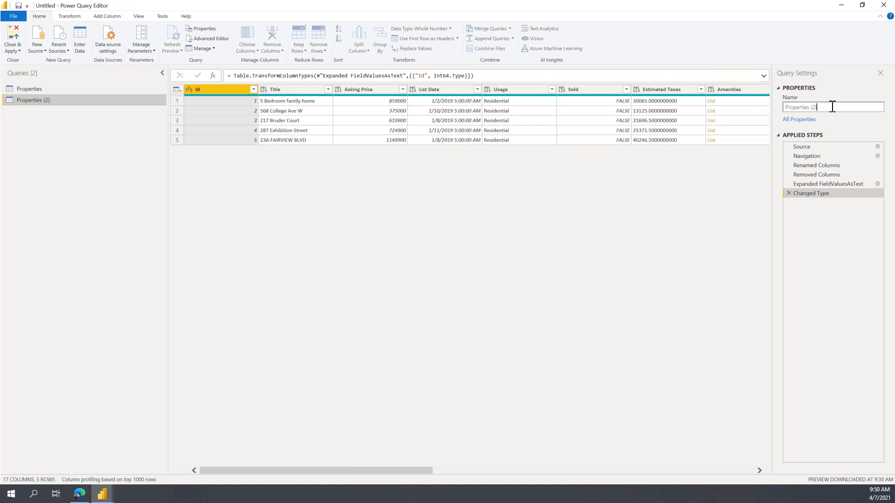
key("ctrl+a")
type("Am")
key("Return")
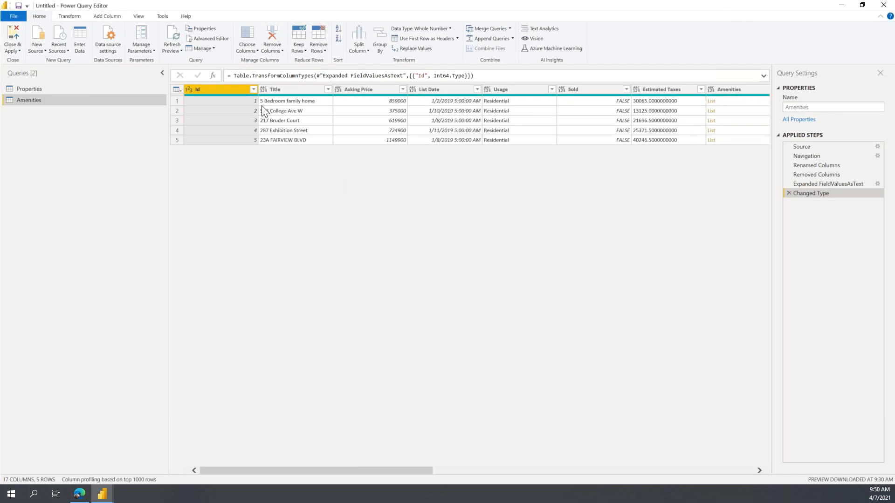
Remove all columns except Id and Amenities from the Amenities query.
left_click(743, 88)
right_click(725, 88)
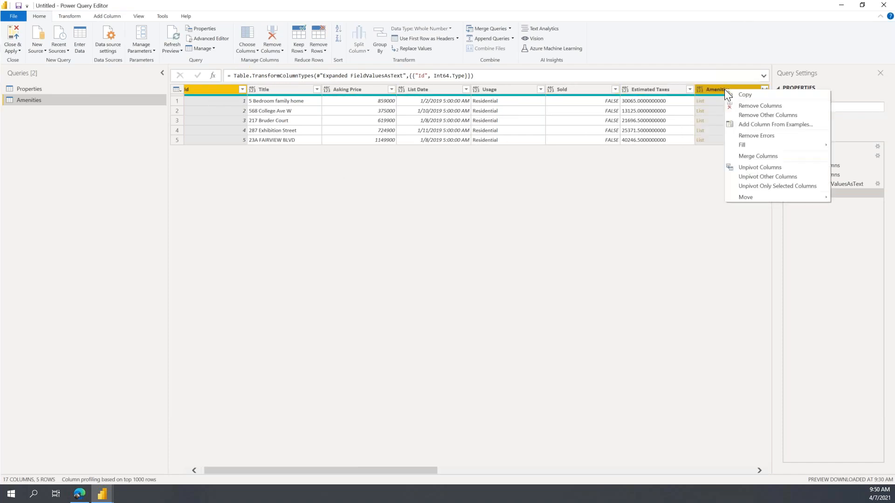
left_click(754, 114)
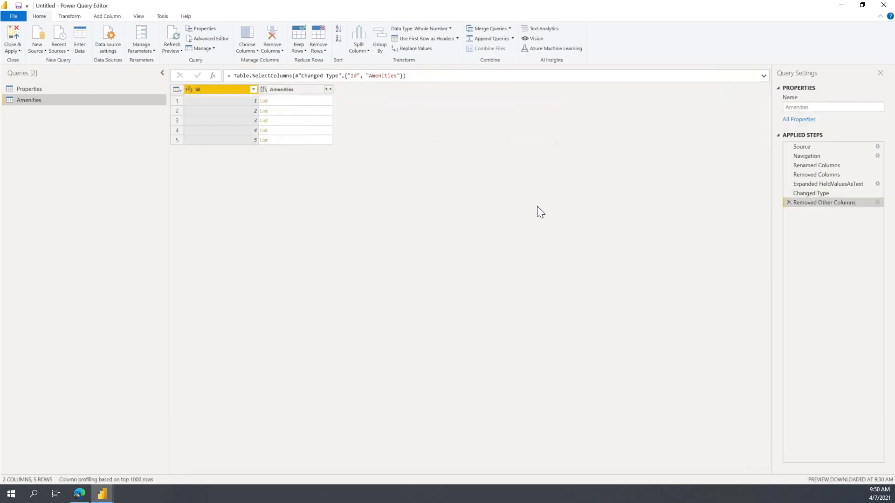
Expand the Amenities lists to new rows, check the Properties query and apply the query changes to the report.
left_click(328, 88)
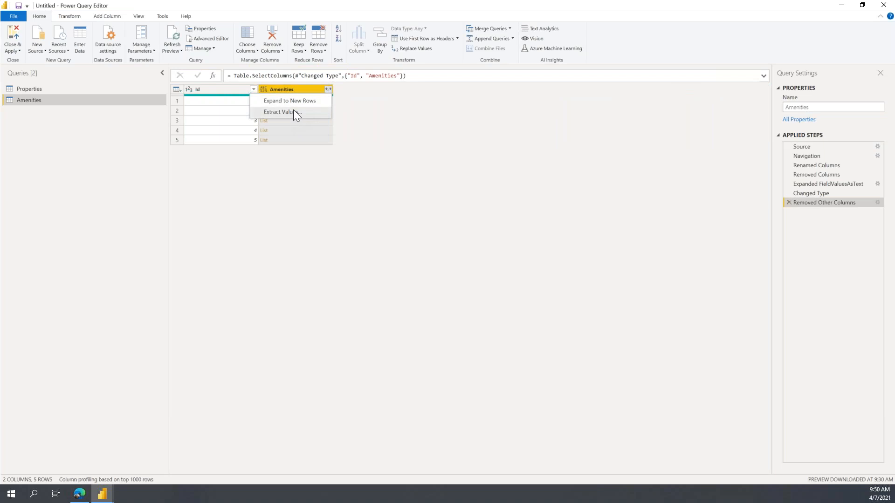
left_click(292, 101)
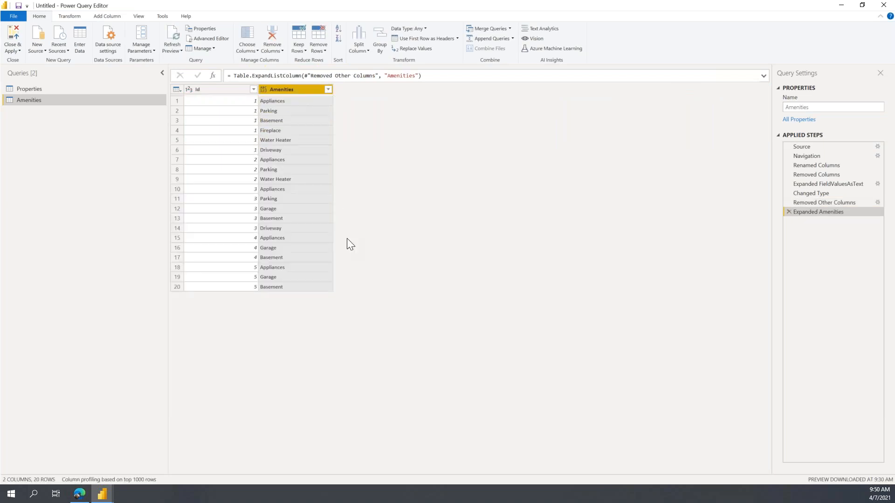
left_click(29, 88)
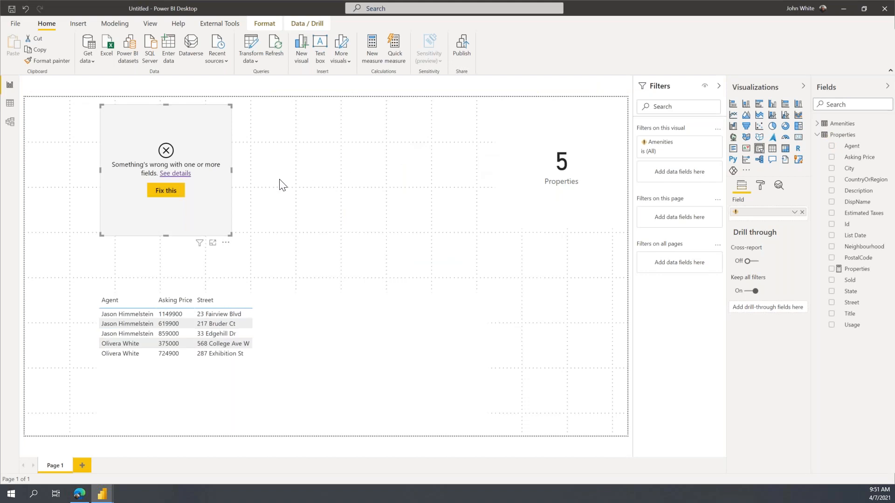
Set the cross filter direction of the relationship between the Amenities and Properties tables to Both in the data model.
left_click(10, 129)
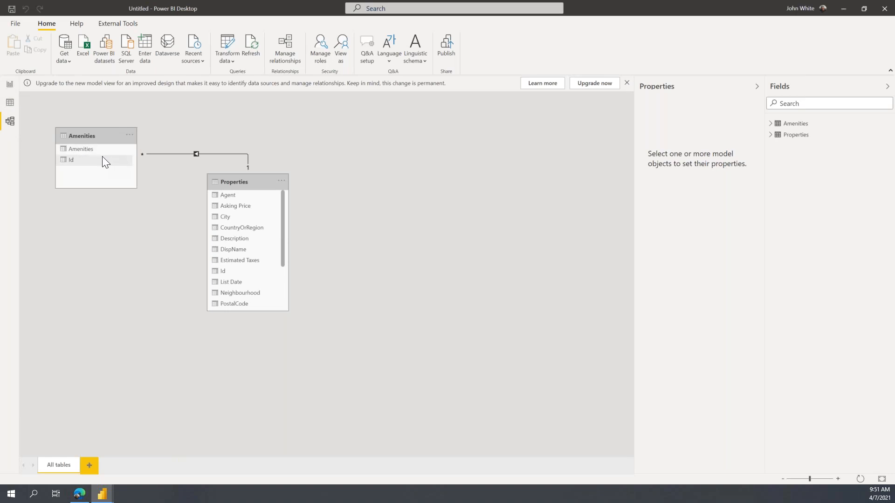
double_click(197, 153)
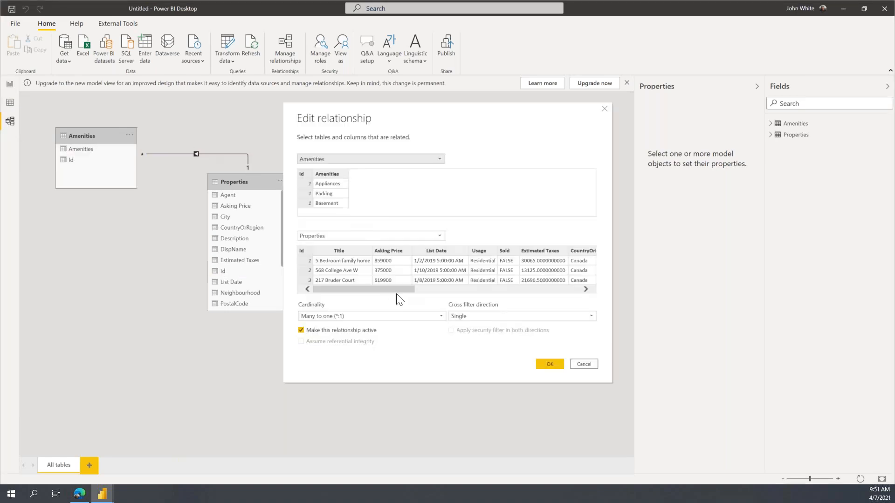
left_click(511, 317)
left_click(474, 335)
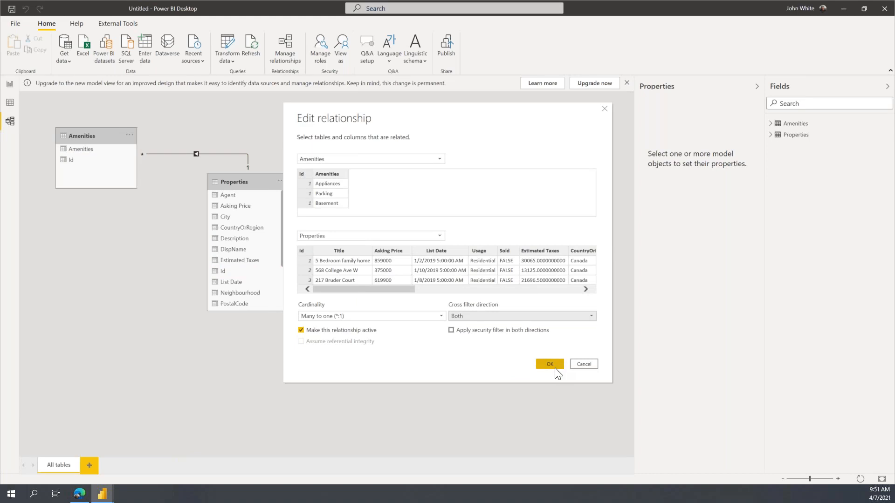
left_click(550, 364)
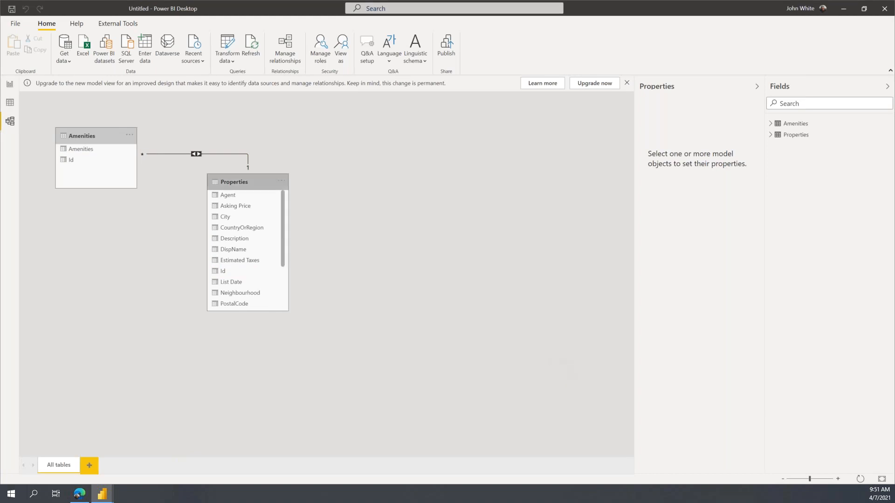
Return to the report and replace the slicer's broken field with the Amenities field from the Amenities table.
left_click(10, 85)
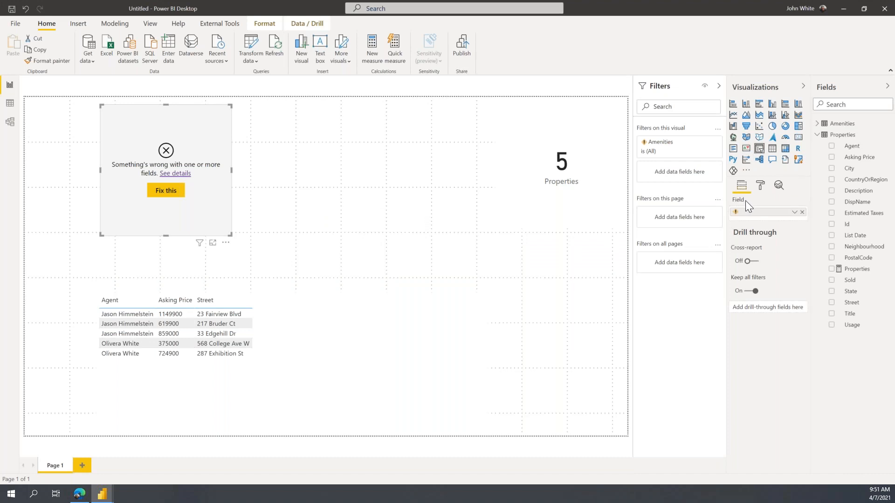
left_click(817, 124)
left_click_drag(850, 134, 762, 212)
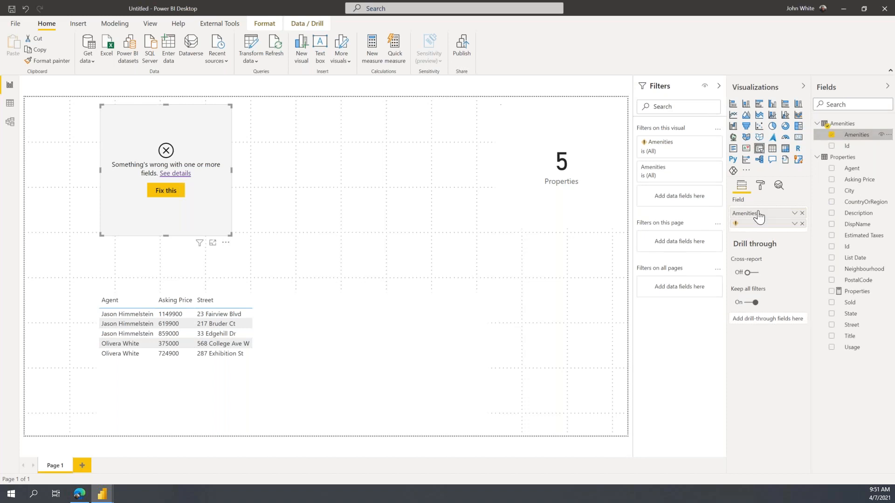
left_click(802, 224)
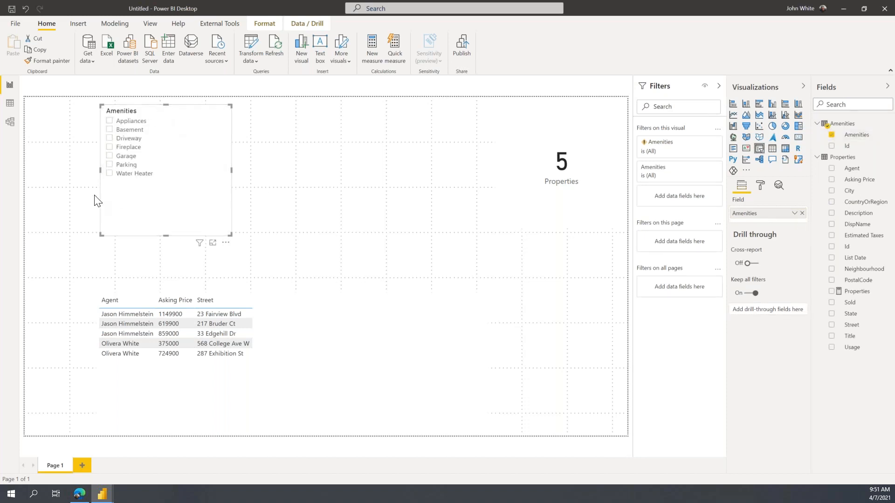
Test the Amenities slicer by filtering the report by Appliances, Basement, Driveway and Basement again.
left_click(112, 121)
left_click(110, 130)
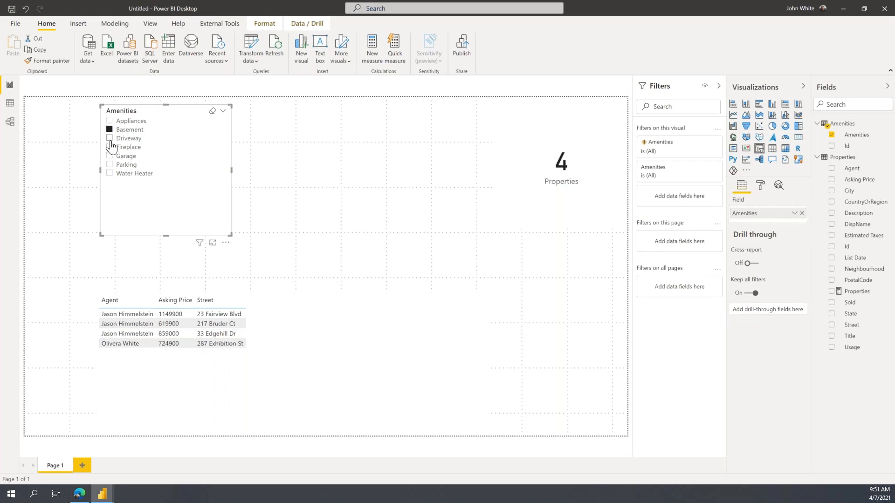
left_click(110, 139)
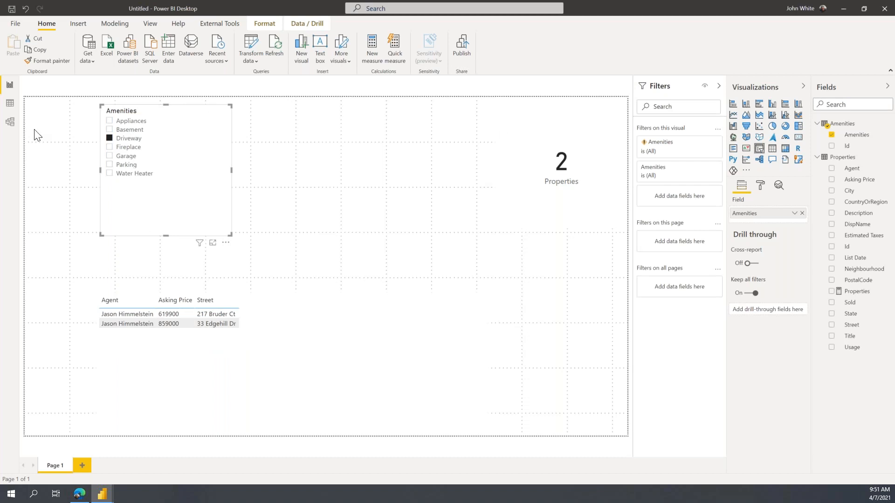
left_click(111, 130)
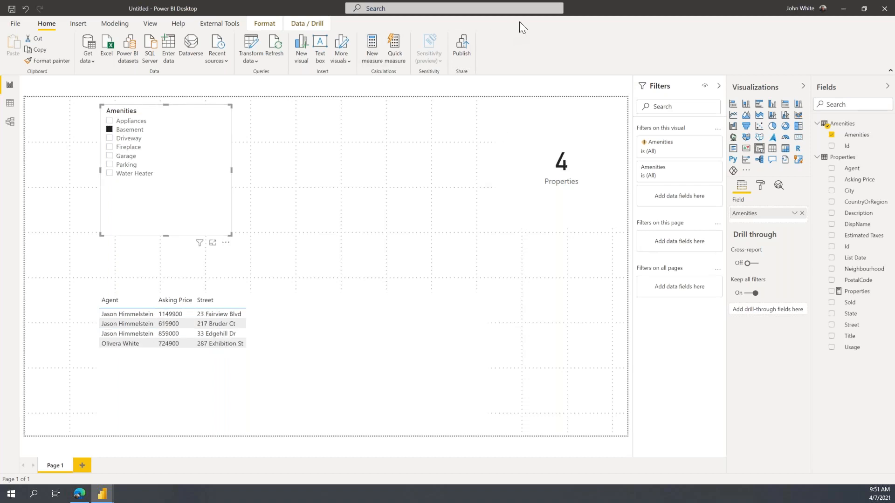